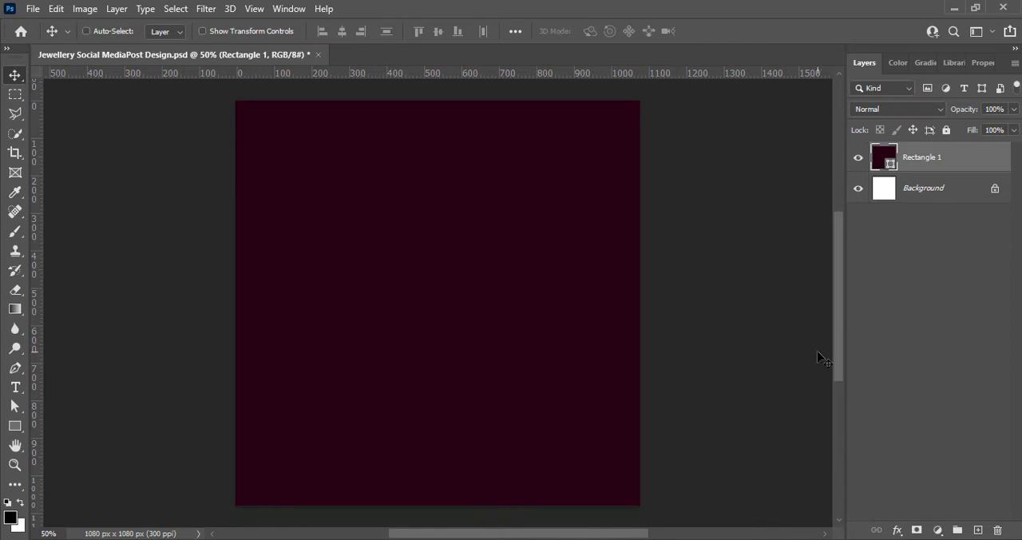
Paste the golden mandala and scale it up to about 151%, centred so it nearly fills the canvas
{"action": "left_click_drag", "start_coordinate": [643, 533], "coordinate": [631, 533]}
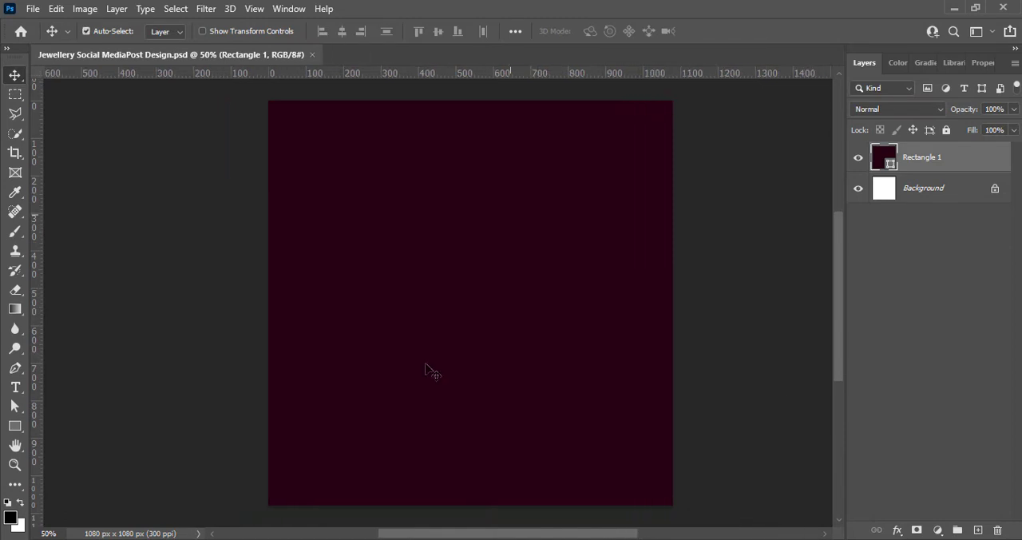
{"action": "left_click", "coordinate": [779, 366]}
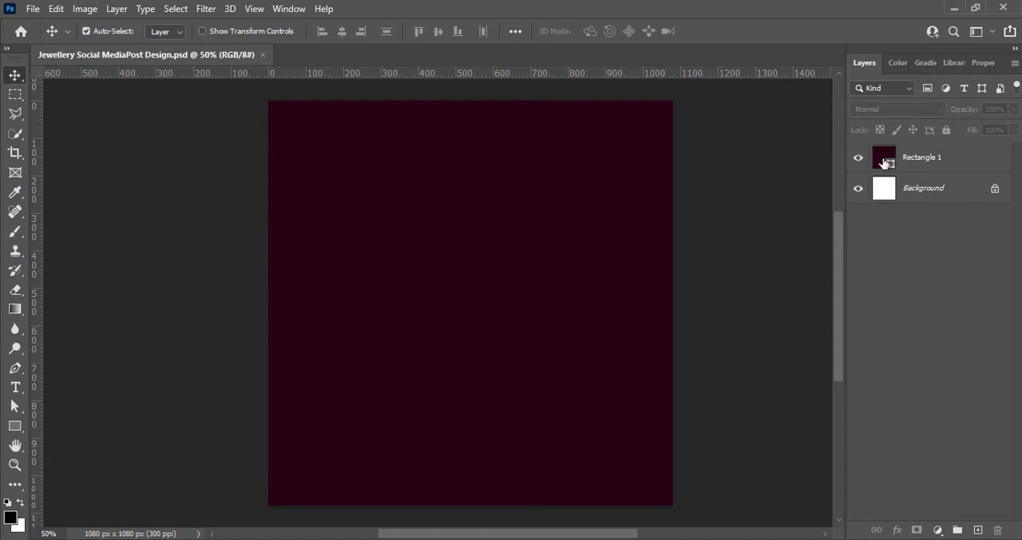
{"action": "key", "text": "ctrl+v"}
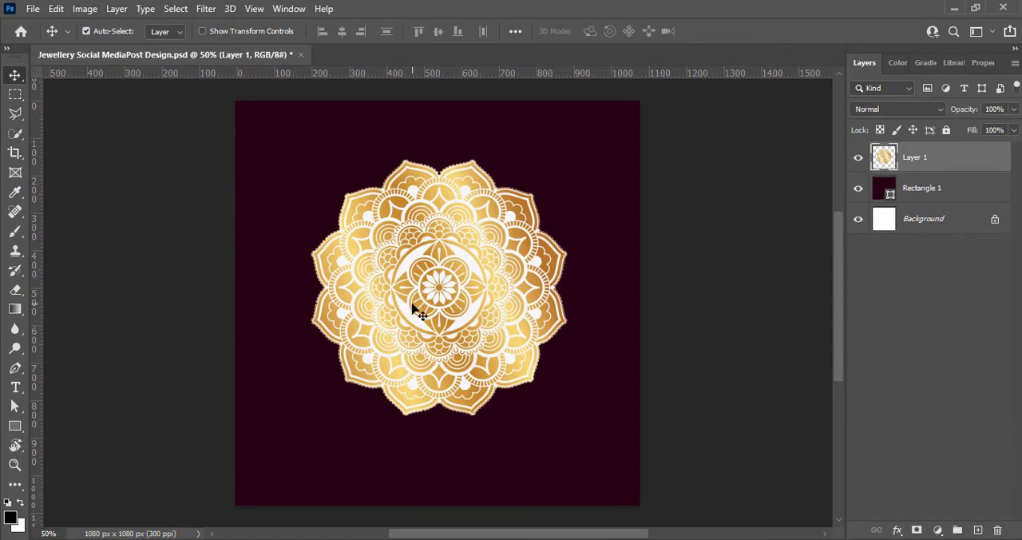
{"action": "key", "text": "ctrl+t"}
{"action": "left_click_drag", "start_coordinate": [565, 422], "coordinate": [620, 478]}
{"action": "left_click_drag", "start_coordinate": [296, 156], "coordinate": [262, 114]}
{"action": "left_click_drag", "start_coordinate": [468, 284], "coordinate": [419, 309]}
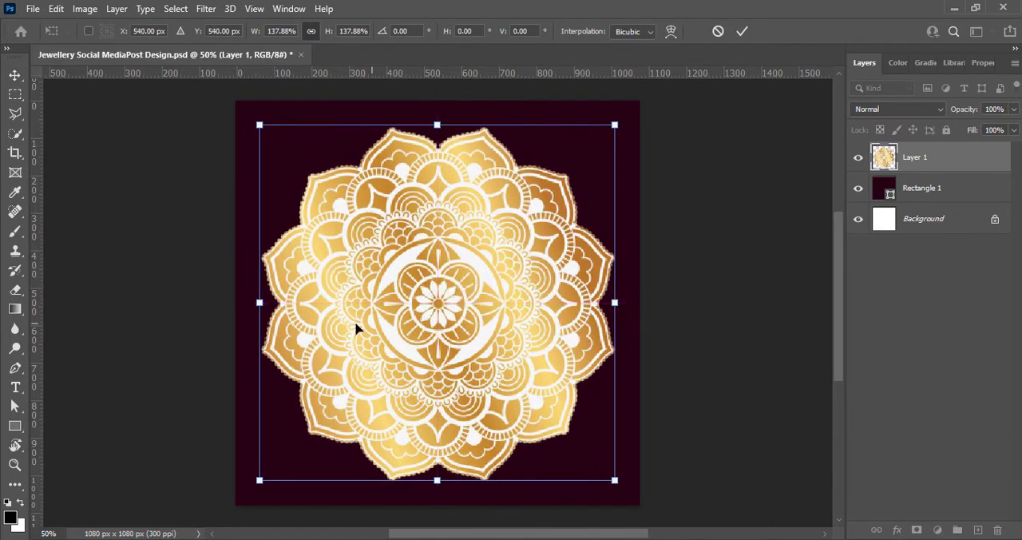
{"action": "left_click_drag", "start_coordinate": [259, 303], "coordinate": [242, 303]}
{"action": "left_click_drag", "start_coordinate": [615, 303], "coordinate": [633, 303]}
{"action": "left_click_drag", "start_coordinate": [455, 341], "coordinate": [452, 342]}
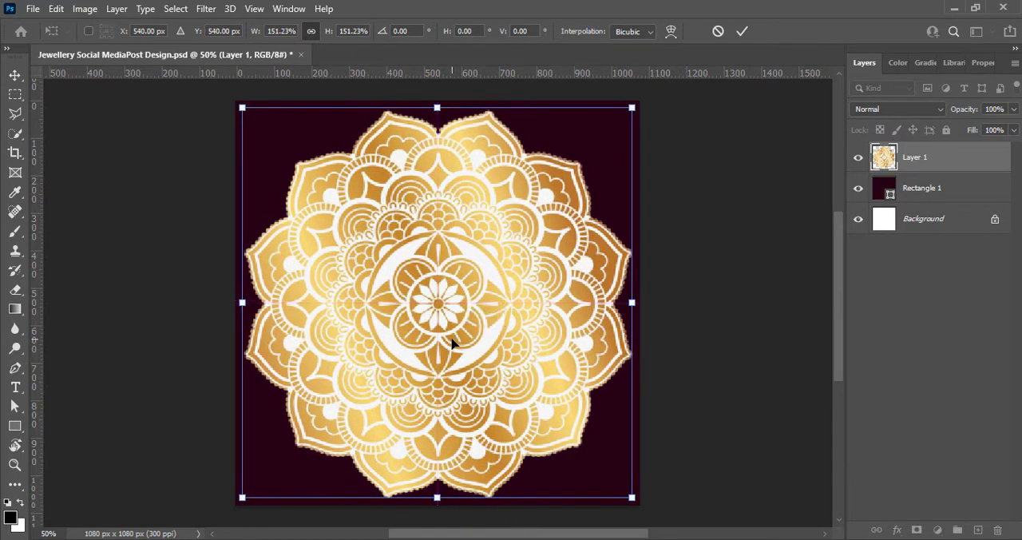
{"action": "left_click", "coordinate": [742, 31]}
Raise the mandala layer's Vibrance to +100
{"action": "left_click", "coordinate": [85, 9]}
{"action": "mouse_move", "coordinate": [92, 52]}
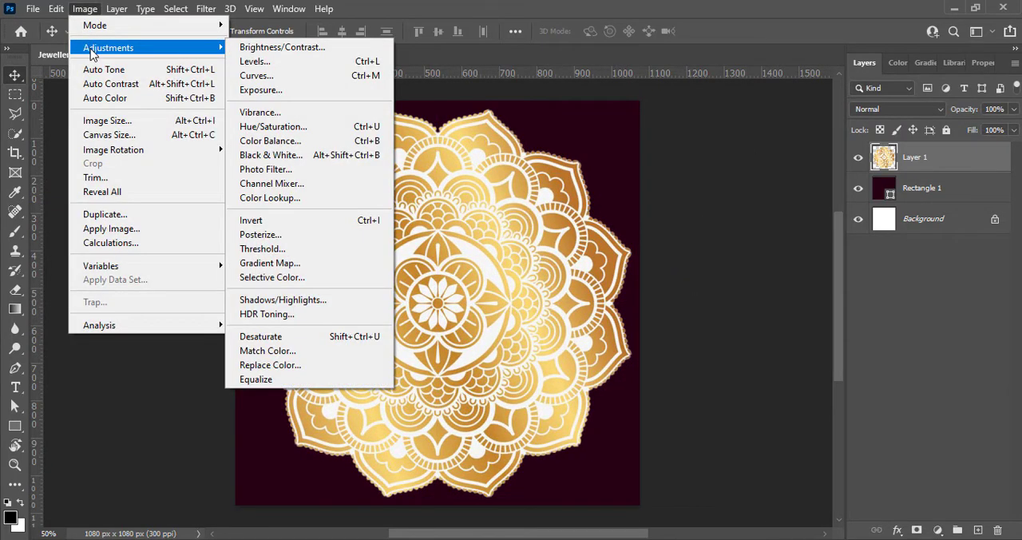
{"action": "left_click", "coordinate": [335, 113]}
{"action": "left_click_drag", "start_coordinate": [638, 89], "coordinate": [699, 86]}
{"action": "left_click", "coordinate": [754, 66]}
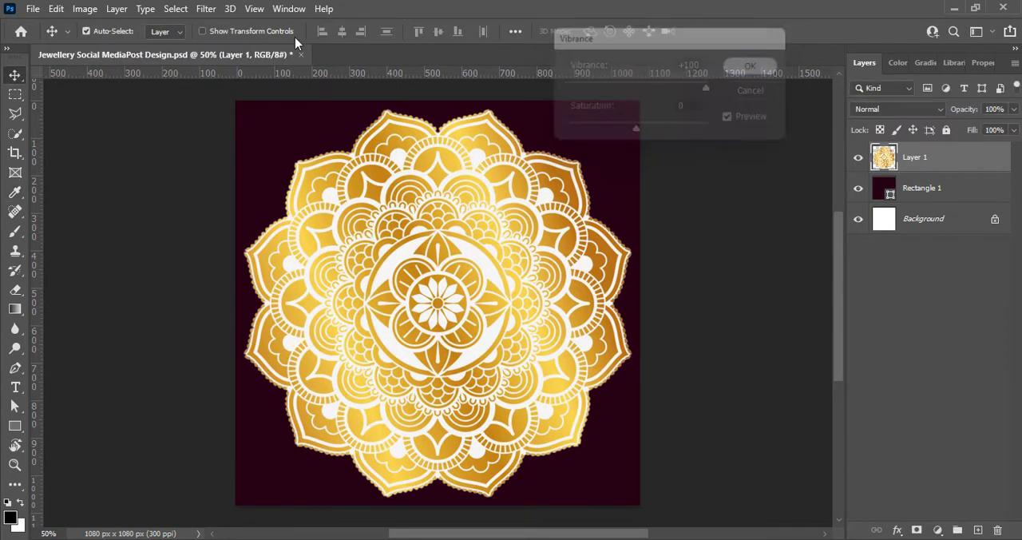
Convert the mandala to Black & White with Reds -70, Yellows -162, Greens 102, Blues 53, Magentas 17 and reduced Cyans
{"action": "left_click", "coordinate": [89, 11]}
{"action": "mouse_move", "coordinate": [81, 50]}
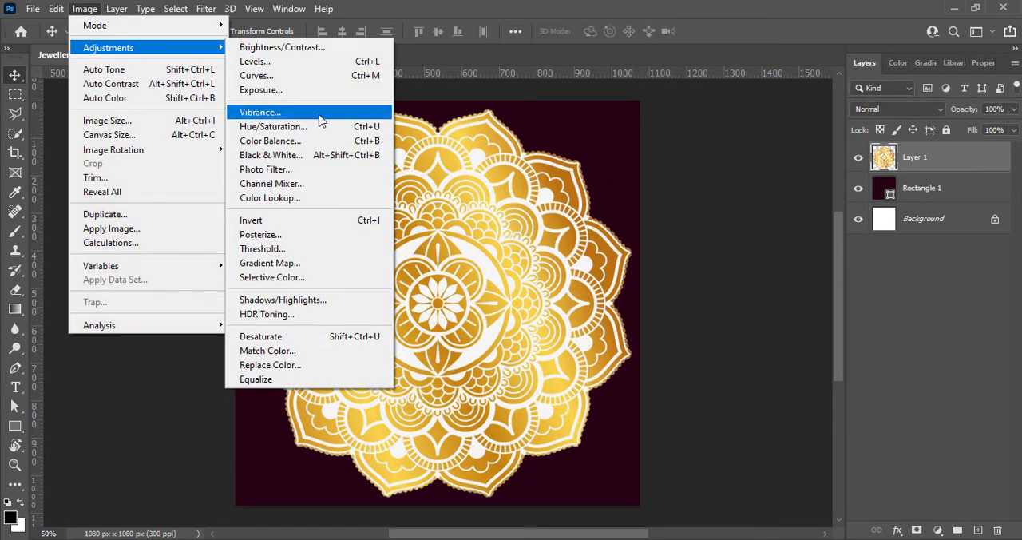
{"action": "left_click", "coordinate": [331, 155]}
{"action": "left_click_drag", "start_coordinate": [447, 32], "coordinate": [716, 14]}
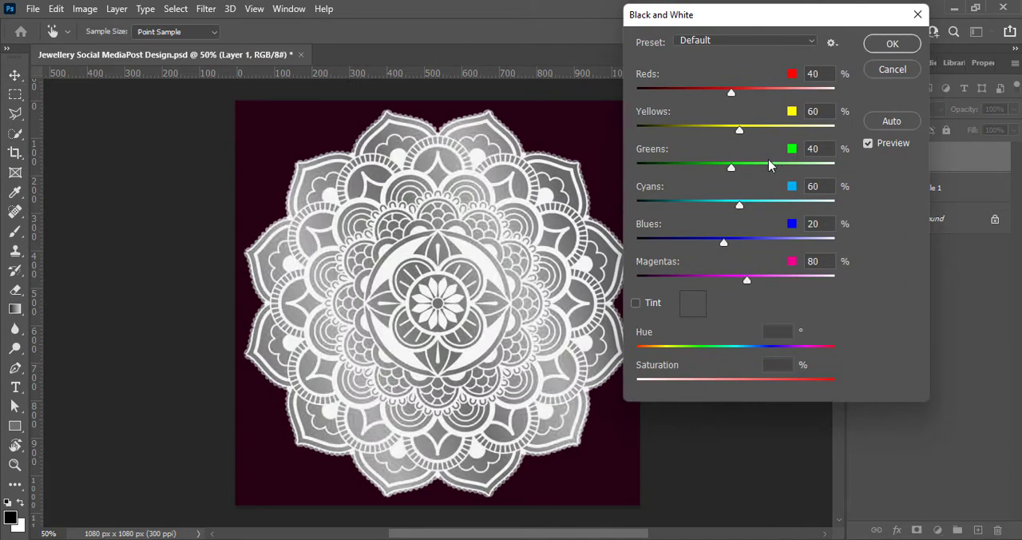
{"action": "left_click_drag", "start_coordinate": [740, 129], "coordinate": [654, 132]}
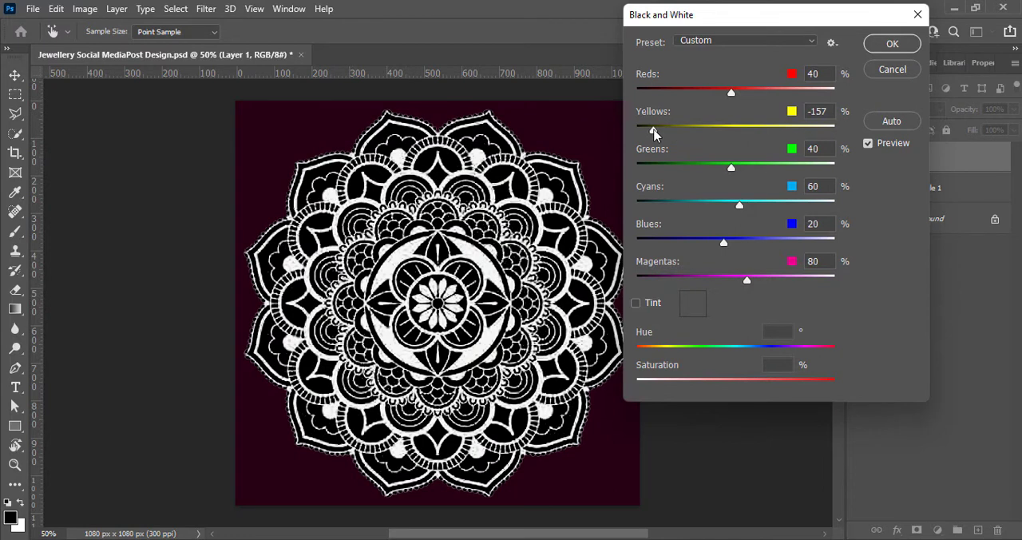
{"action": "left_click_drag", "start_coordinate": [732, 168], "coordinate": [794, 171]}
{"action": "left_click_drag", "start_coordinate": [739, 204], "coordinate": [646, 202]}
{"action": "mouse_move", "coordinate": [724, 242]}
{"action": "left_mouse_down"}
{"action": "mouse_move", "coordinate": [655, 243]}
{"action": "mouse_move", "coordinate": [757, 243]}
{"action": "mouse_move", "coordinate": [737, 243]}
{"action": "left_mouse_up"}
{"action": "left_click_drag", "start_coordinate": [812, 278], "coordinate": [722, 280]}
{"action": "left_click_drag", "start_coordinate": [738, 135], "coordinate": [652, 133]}
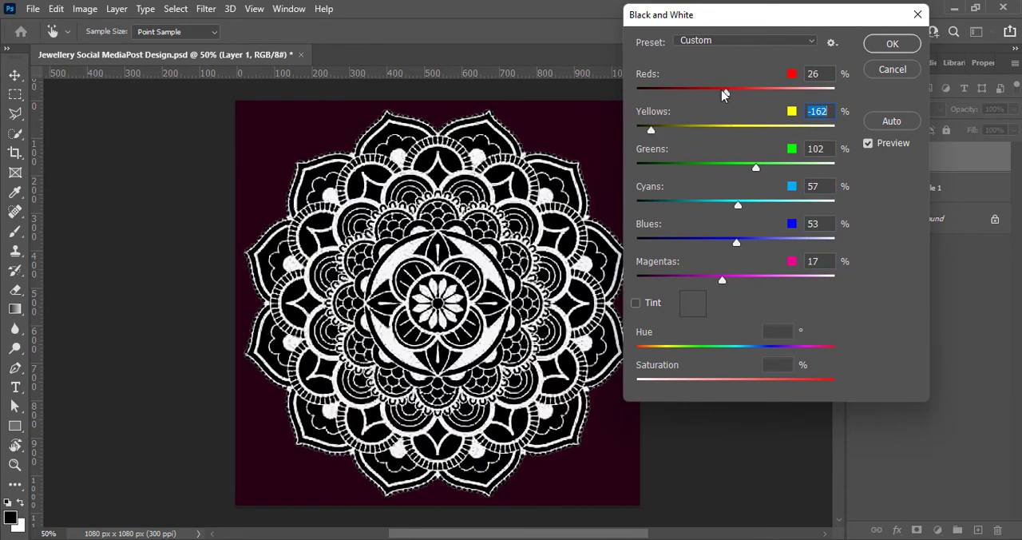
{"action": "left_click_drag", "start_coordinate": [723, 92], "coordinate": [690, 95]}
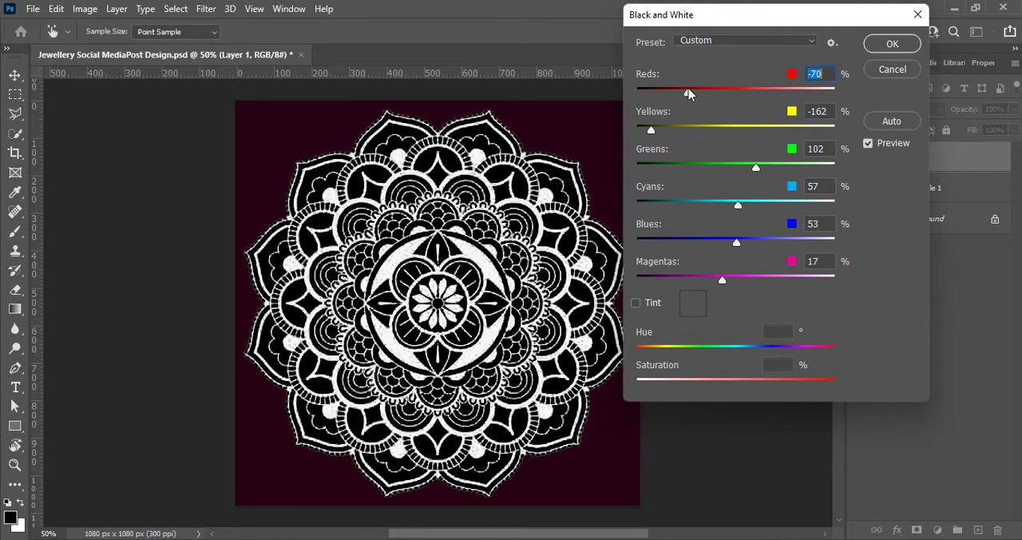
{"action": "left_click_drag", "start_coordinate": [737, 212], "coordinate": [705, 209]}
{"action": "left_click", "coordinate": [885, 44]}
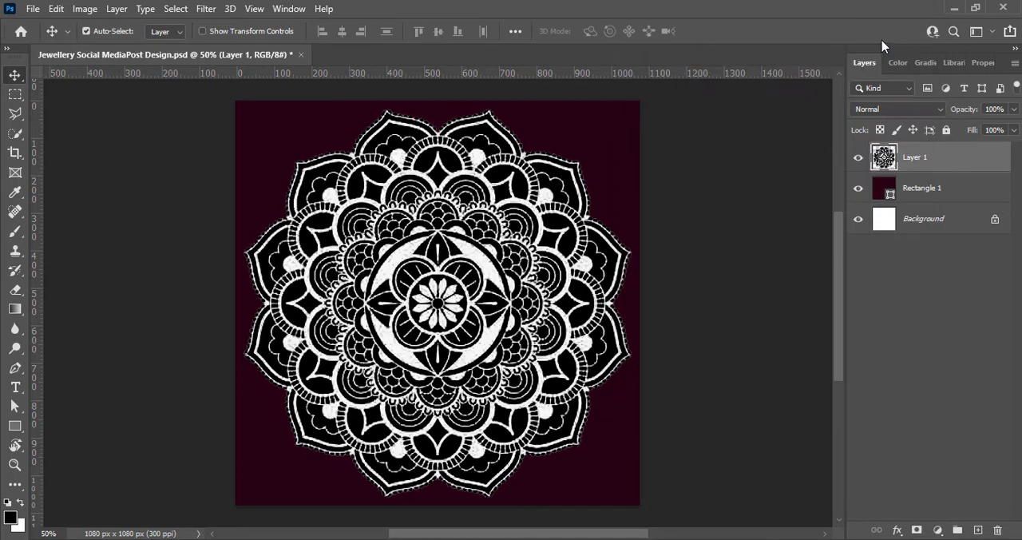
Lower the mandala layer's opacity to 10%, saving the document along the way
{"action": "left_click", "coordinate": [1013, 109]}
{"action": "left_click_drag", "start_coordinate": [1012, 130], "coordinate": [972, 130]}
{"action": "key", "text": "ctrl+s"}
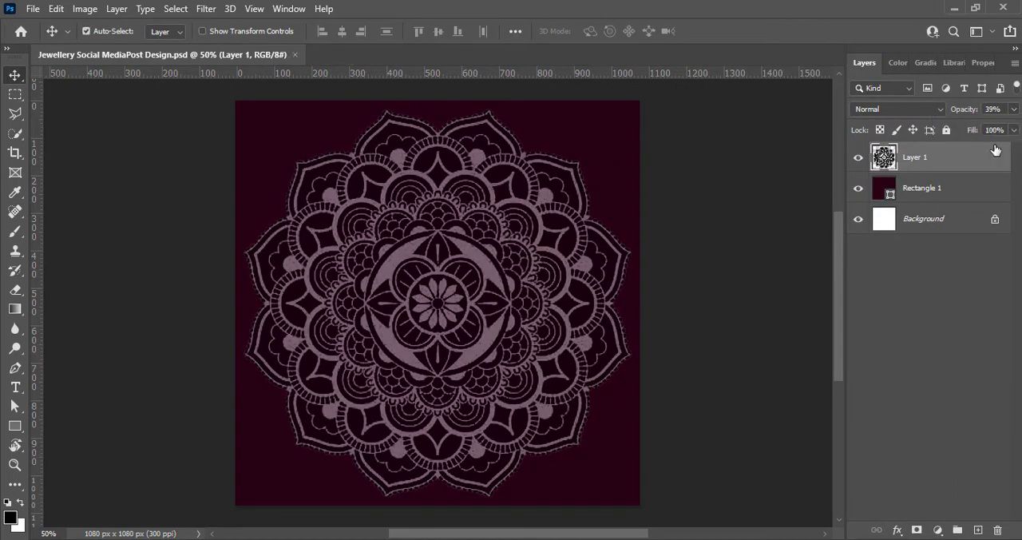
{"action": "left_click", "coordinate": [1013, 108]}
{"action": "left_click_drag", "start_coordinate": [971, 131], "coordinate": [949, 133]}
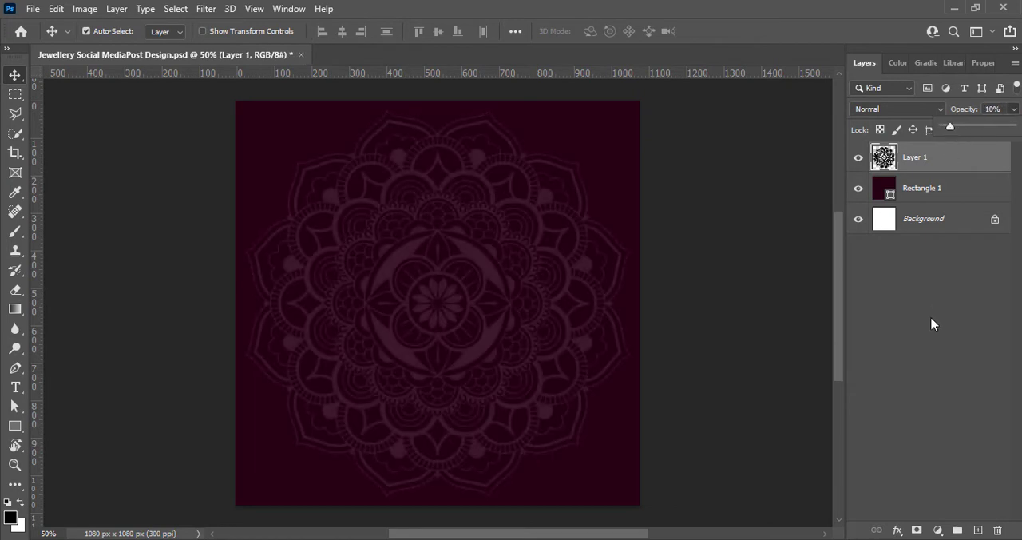
Add an Outer Glow layer style to the mandala and set its colour to white (ffffff)
{"action": "right_click", "coordinate": [884, 158]}
{"action": "left_click", "coordinate": [879, 161]}
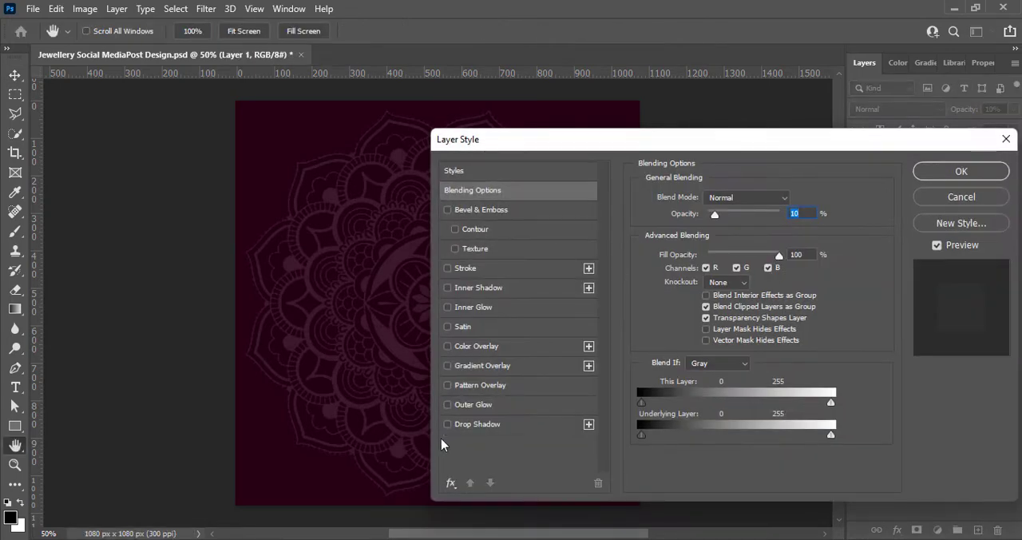
{"action": "left_click", "coordinate": [447, 408]}
{"action": "left_click", "coordinate": [676, 230]}
{"action": "left_click_drag", "start_coordinate": [463, 246], "coordinate": [432, 225]}
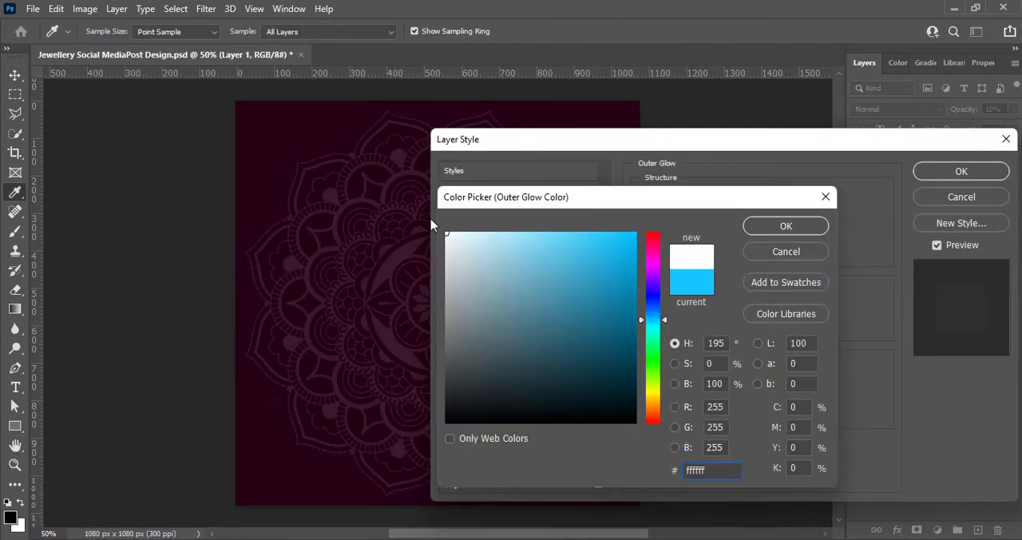
{"action": "left_click", "coordinate": [771, 228]}
Set the Outer Glow to Normal blend mode with opacity 91%, spread 4% and size 142 px, and apply the style
{"action": "mouse_move", "coordinate": [712, 330]}
{"action": "left_mouse_down"}
{"action": "mouse_move", "coordinate": [727, 329]}
{"action": "mouse_move", "coordinate": [718, 312]}
{"action": "left_mouse_up"}
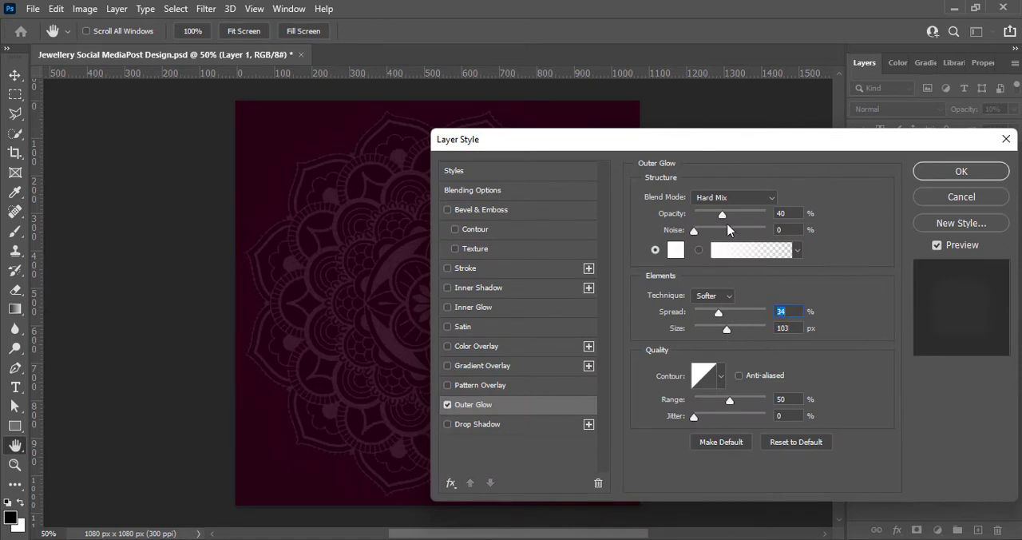
{"action": "left_click_drag", "start_coordinate": [722, 214], "coordinate": [759, 216]}
{"action": "left_click_drag", "start_coordinate": [725, 334], "coordinate": [707, 349]}
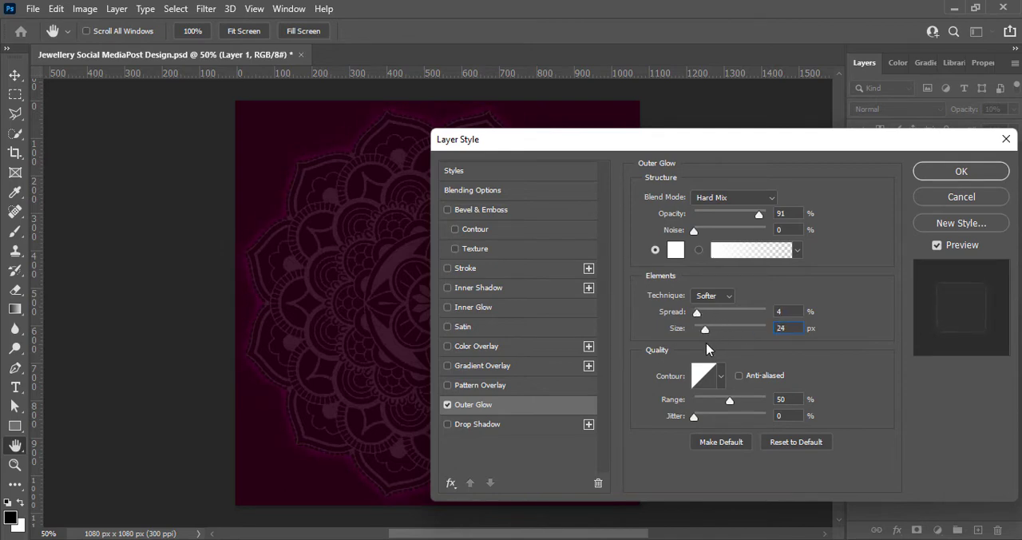
{"action": "left_click_drag", "start_coordinate": [644, 148], "coordinate": [762, 169]}
{"action": "left_click", "coordinate": [845, 219]}
{"action": "left_click", "coordinate": [841, 180]}
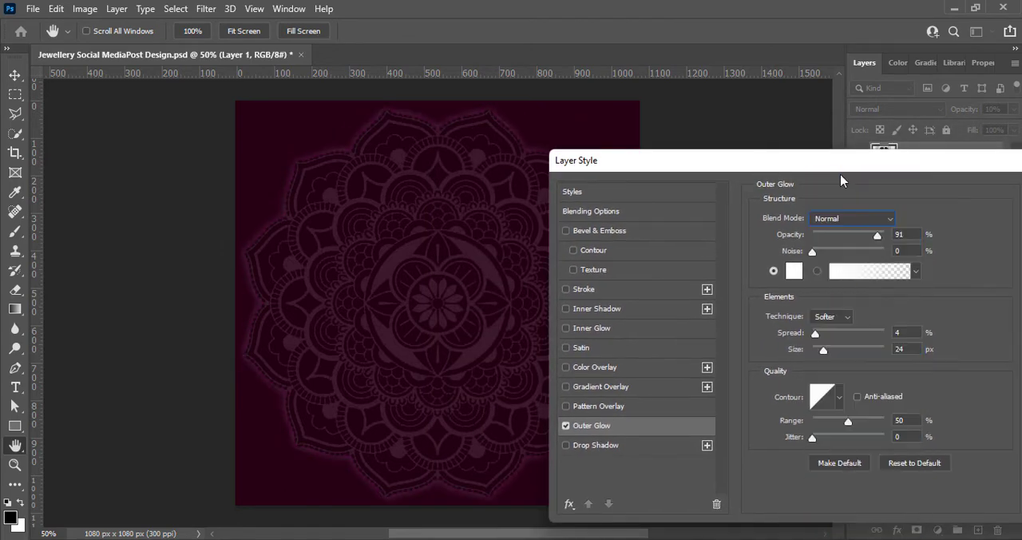
{"action": "left_click_drag", "start_coordinate": [823, 351], "coordinate": [858, 342]}
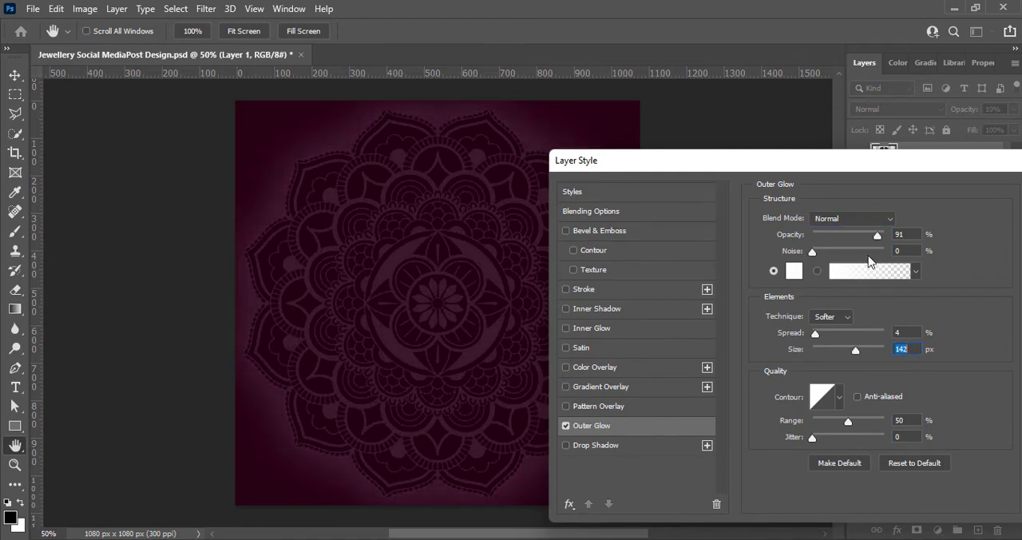
{"action": "left_click_drag", "start_coordinate": [887, 167], "coordinate": [787, 167]}
{"action": "left_click", "coordinate": [973, 198]}
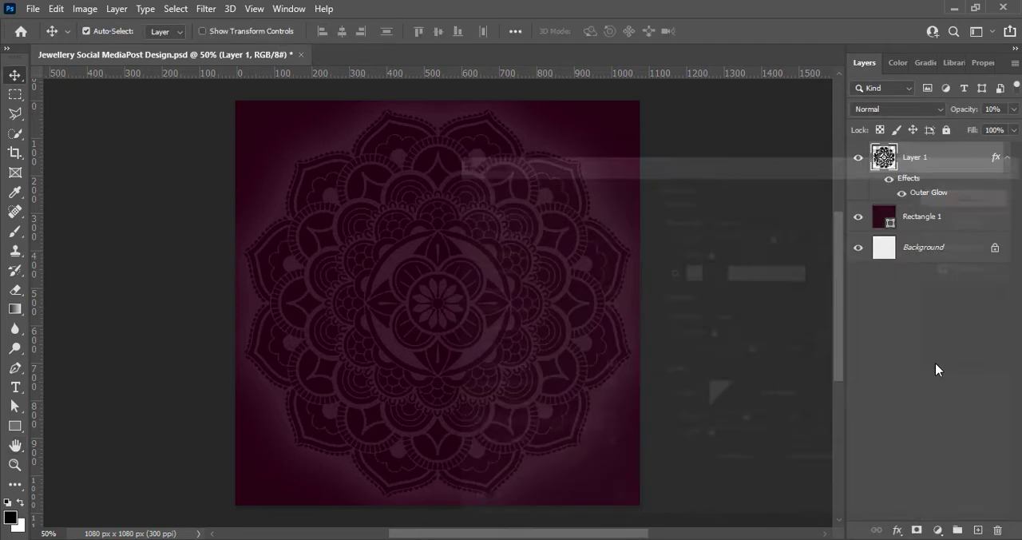
Create a new empty layer above the mandala layer and make it active
{"action": "left_click", "coordinate": [978, 531]}
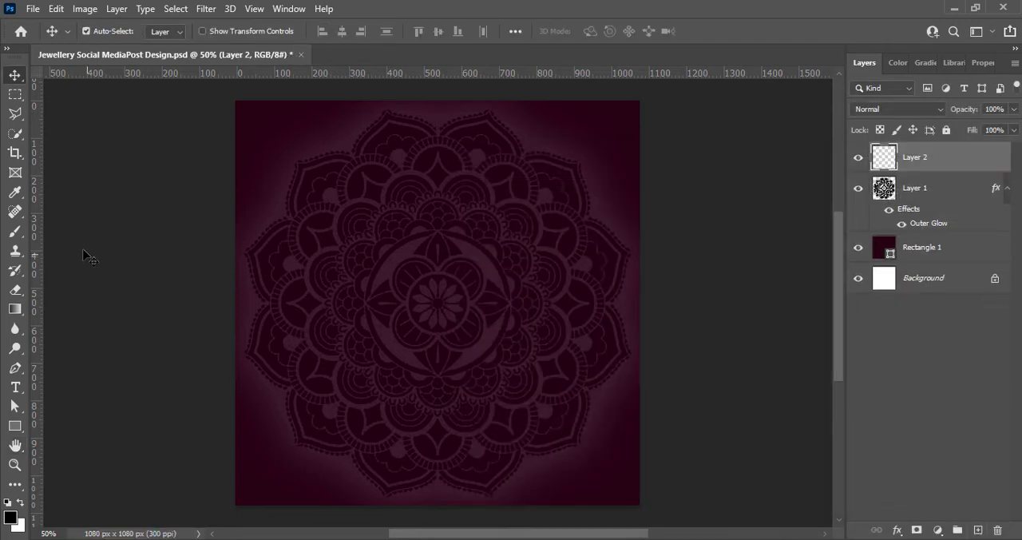
{"action": "left_click", "coordinate": [733, 292]}
{"action": "left_click", "coordinate": [943, 192]}
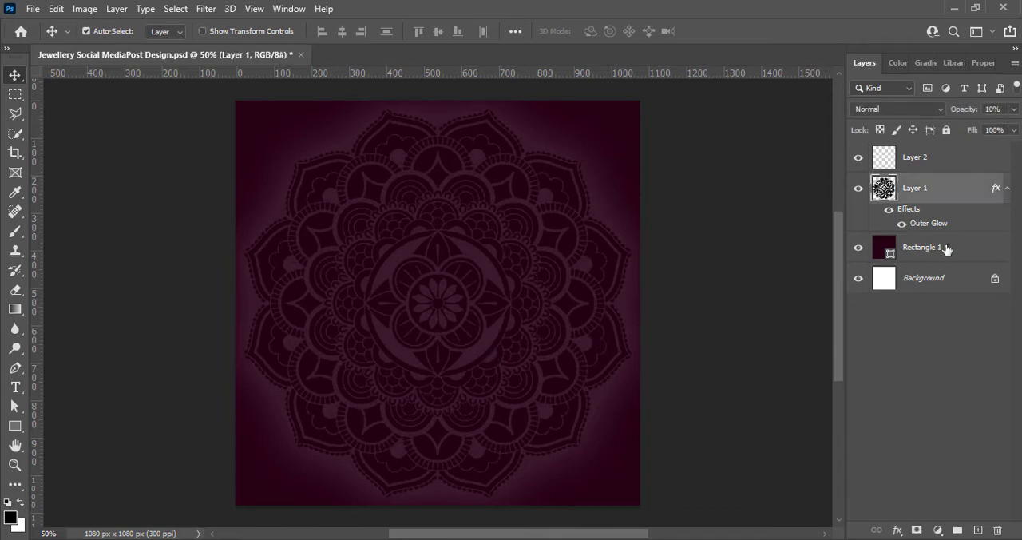
{"action": "left_click", "coordinate": [926, 160]}
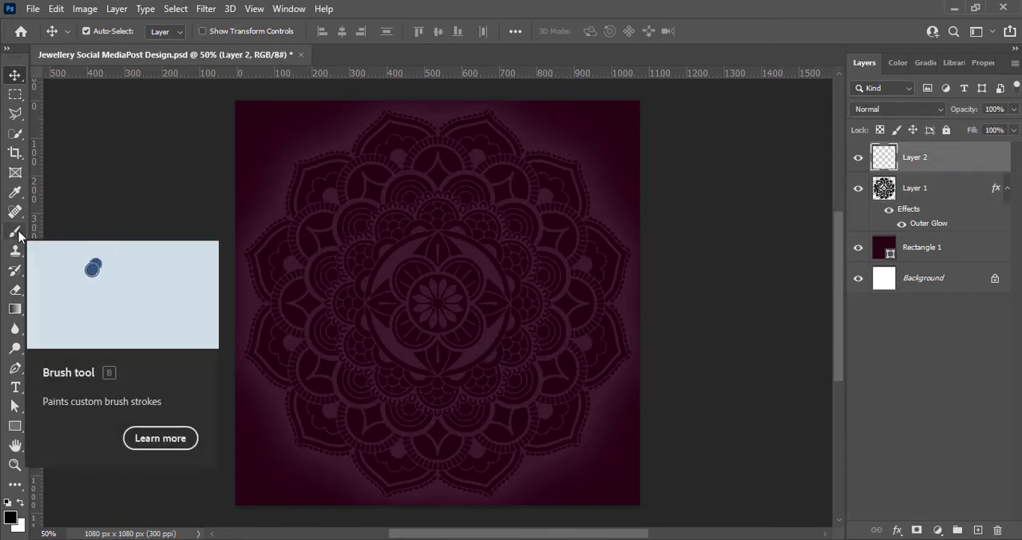
Choose the Brush tool and set the foreground colour to a light peach
{"action": "left_click", "coordinate": [15, 231]}
{"action": "left_click", "coordinate": [12, 519]}
{"action": "left_click_drag", "start_coordinate": [517, 239], "coordinate": [519, 231]}
{"action": "left_click", "coordinate": [786, 226]}
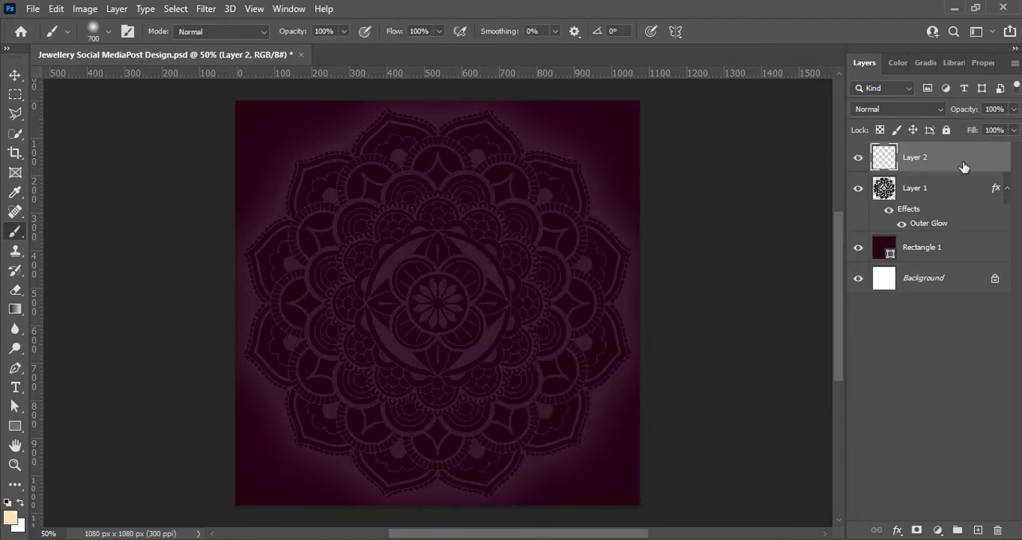
Place the empty layer beneath the mandala layer and paint one soft 900 px brush dab at the canvas centre
{"action": "left_click_drag", "start_coordinate": [963, 166], "coordinate": [961, 240]}
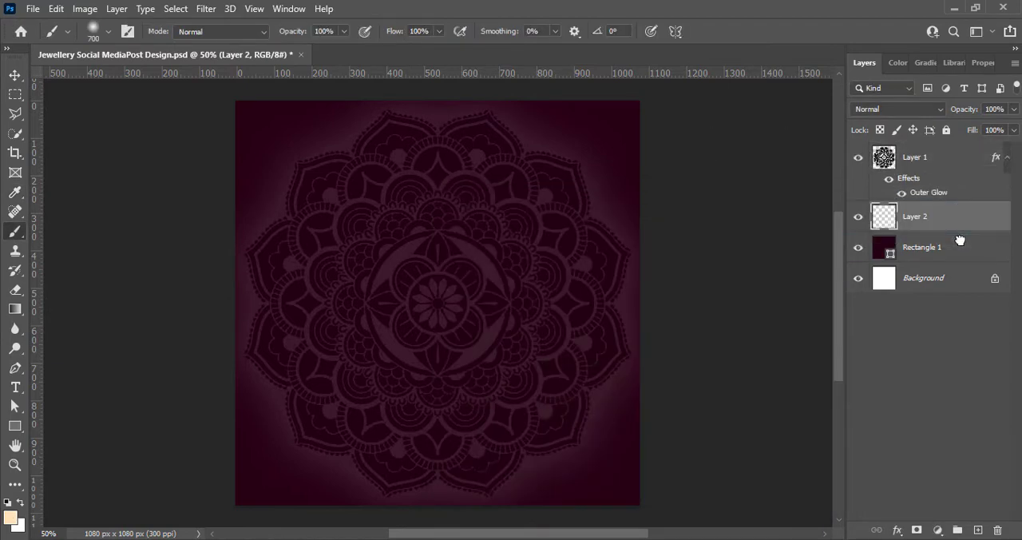
{"action": "key", "text": "bracketright"}
{"action": "key", "text": "bracketright"}
{"action": "key", "text": "bracketright"}
{"action": "left_click", "coordinate": [441, 302]}
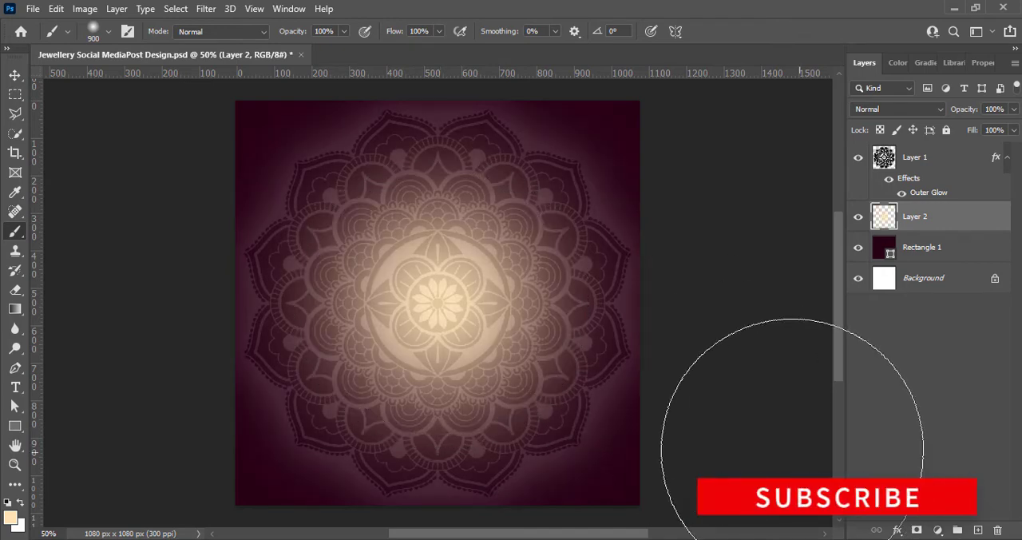
Set the opacity of the painted glow layer to 70% and return to the Move tool
{"action": "left_click", "coordinate": [1015, 112]}
{"action": "left_click_drag", "start_coordinate": [1013, 127], "coordinate": [985, 127]}
{"action": "type", "text": "70"}
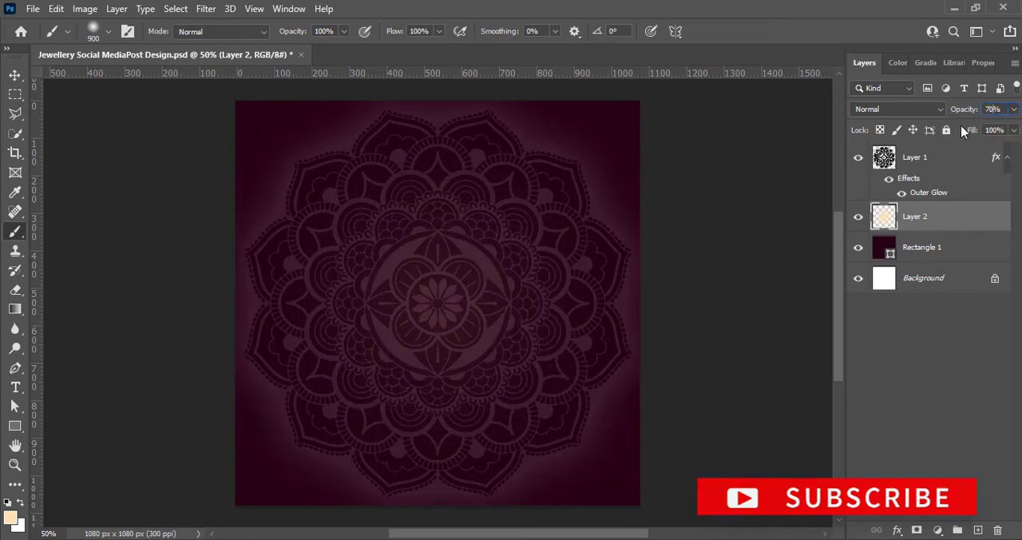
{"action": "type", "text": "v"}
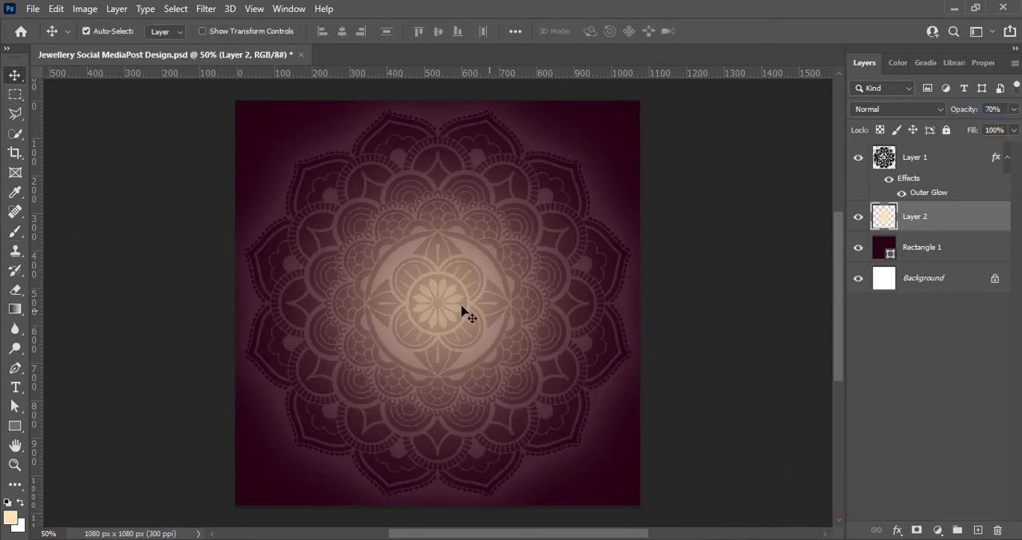
Enlarge the painted glow layer slightly past the canvas's lower edge with Free Transform and deselect it
{"action": "key", "text": "ctrl+t"}
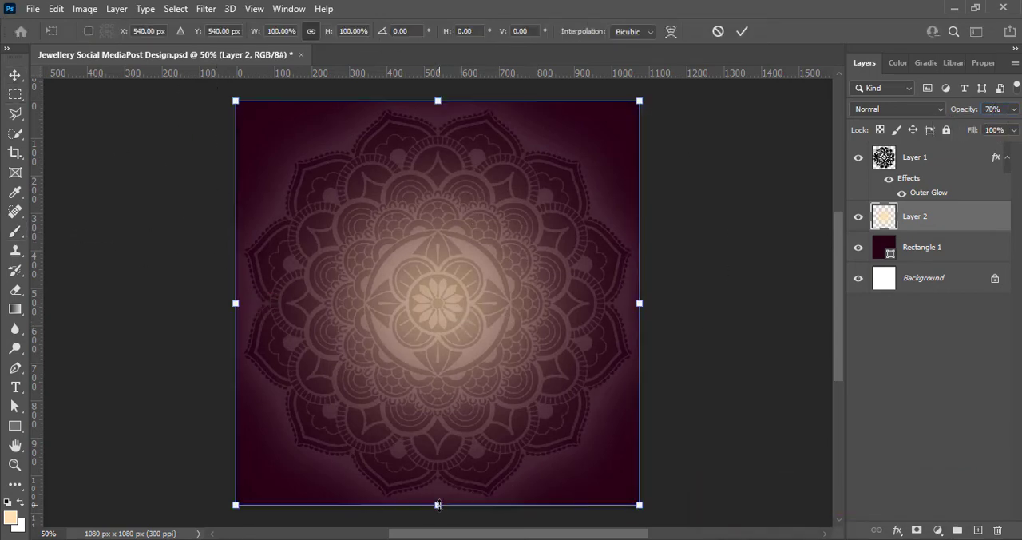
{"action": "left_click_drag", "start_coordinate": [439, 505], "coordinate": [438, 516]}
{"action": "mouse_move", "coordinate": [438, 98]}
{"action": "left_mouse_down"}
{"action": "mouse_move", "coordinate": [439, 86]}
{"action": "mouse_move", "coordinate": [438, 100]}
{"action": "left_mouse_up"}
{"action": "left_click", "coordinate": [742, 31]}
{"action": "left_click", "coordinate": [914, 415]}
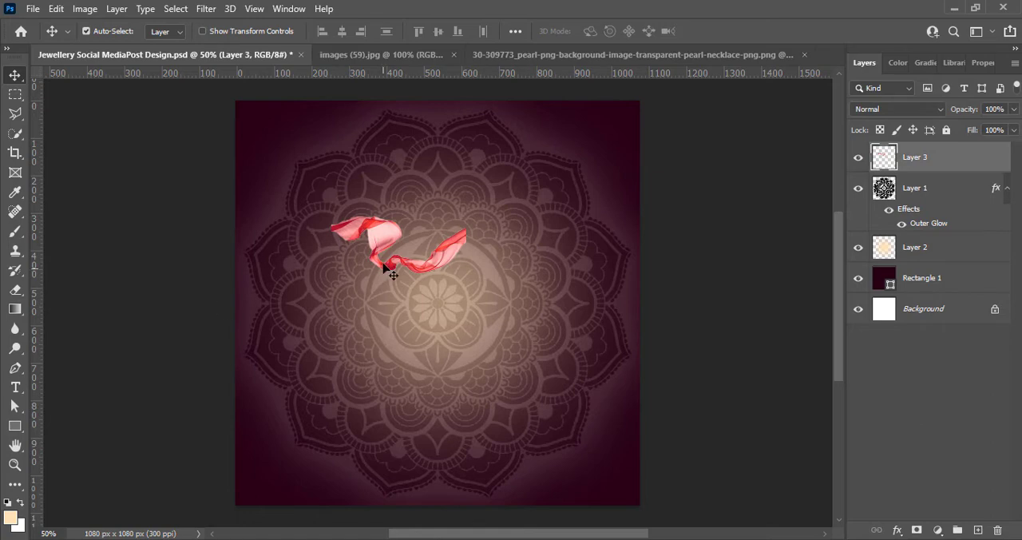
Scale the red ribbon to about 290% so it nearly spans the canvas, and move it down over the mandala's centre
{"action": "key", "text": "ctrl+t"}
{"action": "left_click_drag", "start_coordinate": [466, 274], "coordinate": [637, 349]}
{"action": "left_click_drag", "start_coordinate": [331, 217], "coordinate": [247, 178]}
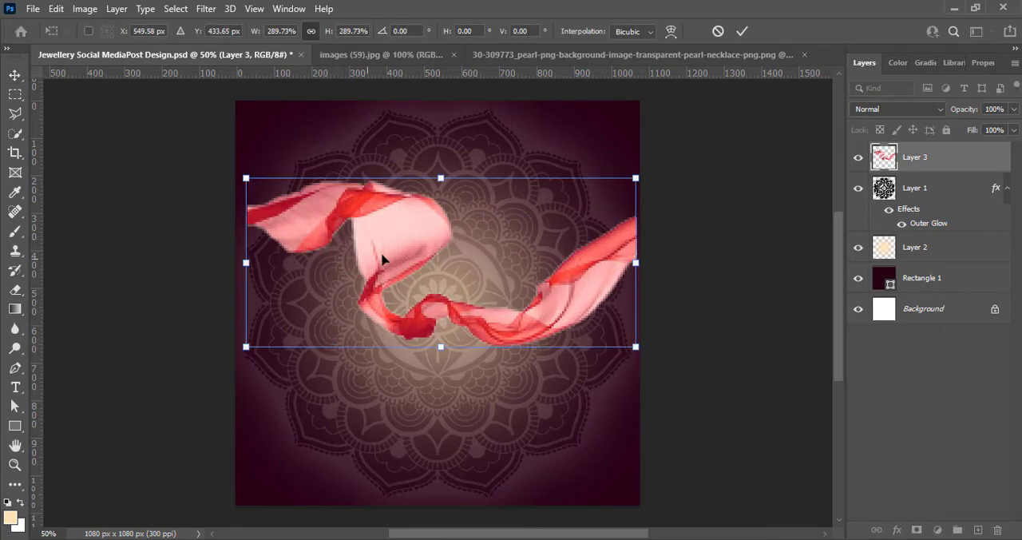
{"action": "left_click_drag", "start_coordinate": [410, 243], "coordinate": [388, 289]}
{"action": "key", "text": "Return"}
Enlarge the red ribbon further so both of its ends run past the canvas sides
{"action": "key", "text": "ctrl+t"}
{"action": "left_click_drag", "start_coordinate": [242, 311], "coordinate": [212, 313]}
{"action": "left_click_drag", "start_coordinate": [632, 312], "coordinate": [661, 312]}
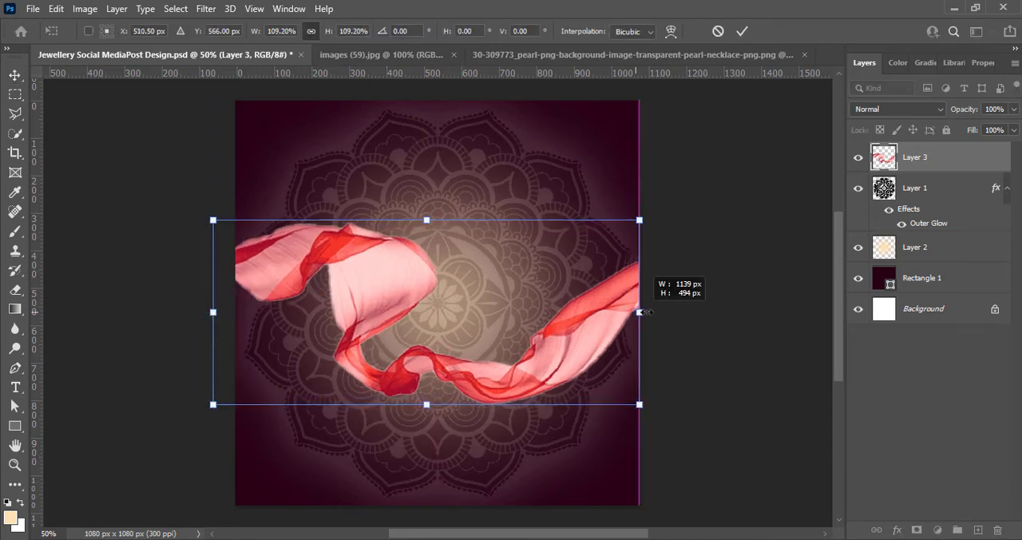
{"action": "left_click", "coordinate": [742, 30]}
Strongly raise the Vibrance of the red ribbon layer
{"action": "left_click", "coordinate": [85, 8]}
{"action": "mouse_move", "coordinate": [105, 49]}
{"action": "left_click", "coordinate": [258, 112]}
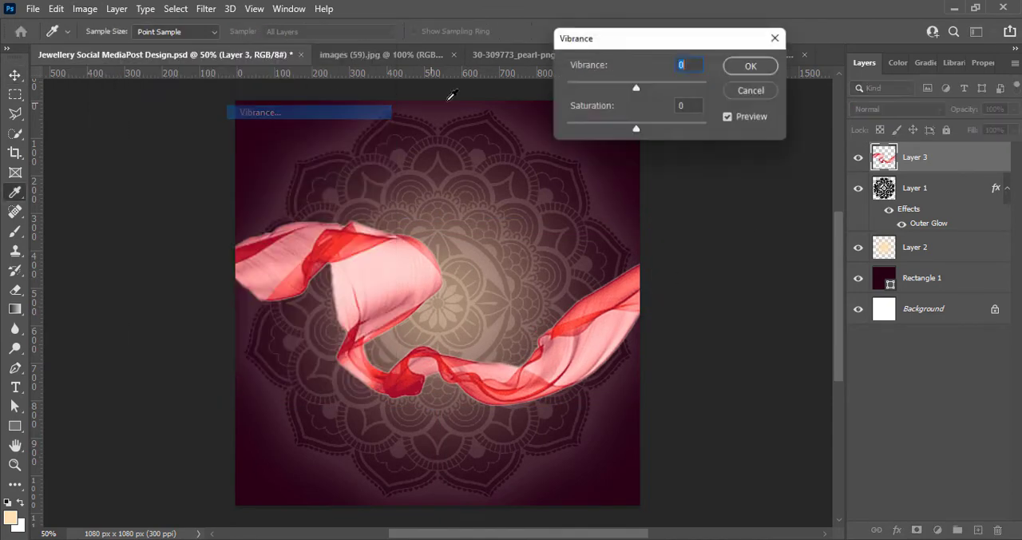
{"action": "left_click_drag", "start_coordinate": [684, 82], "coordinate": [708, 84]}
{"action": "left_click", "coordinate": [751, 64]}
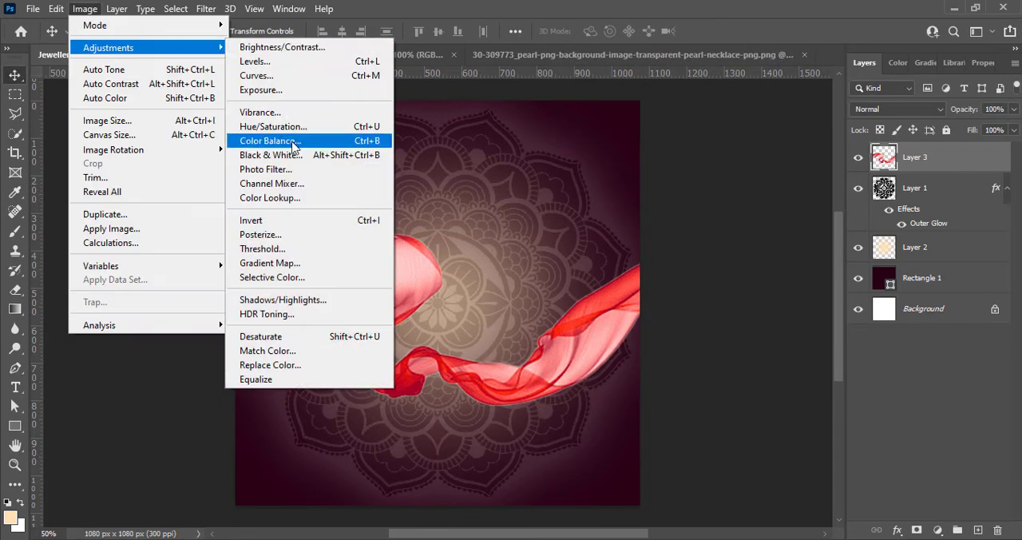
{"action": "left_click", "coordinate": [294, 139]}
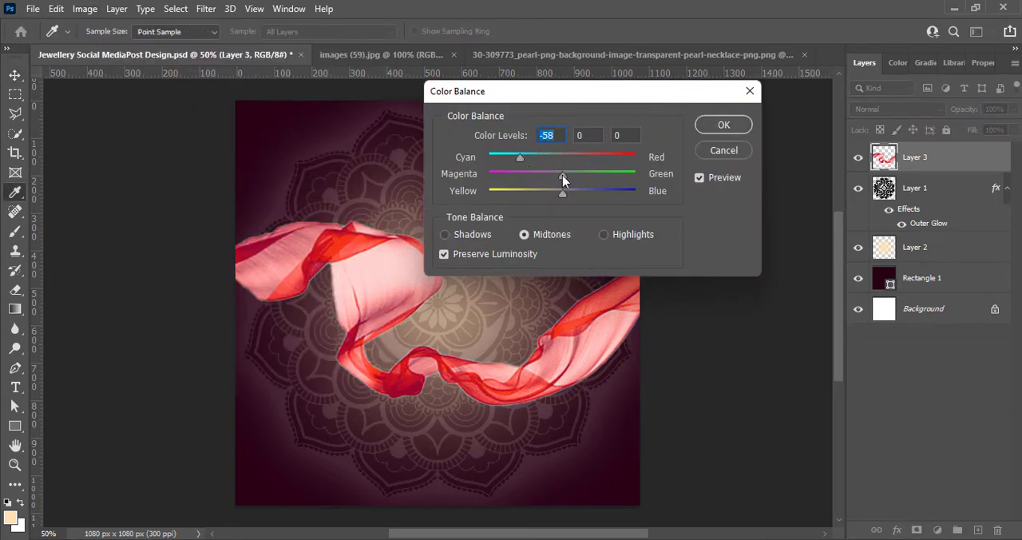
{"action": "left_click_drag", "start_coordinate": [563, 175], "coordinate": [519, 199]}
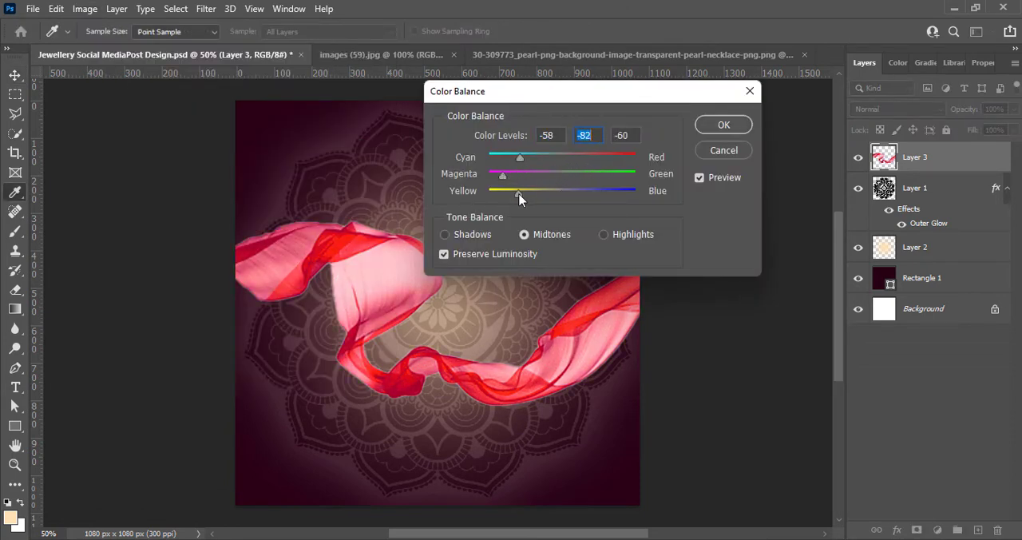
{"action": "left_click", "coordinate": [724, 150]}
{"action": "left_click", "coordinate": [85, 8]}
{"action": "mouse_move", "coordinate": [107, 48]}
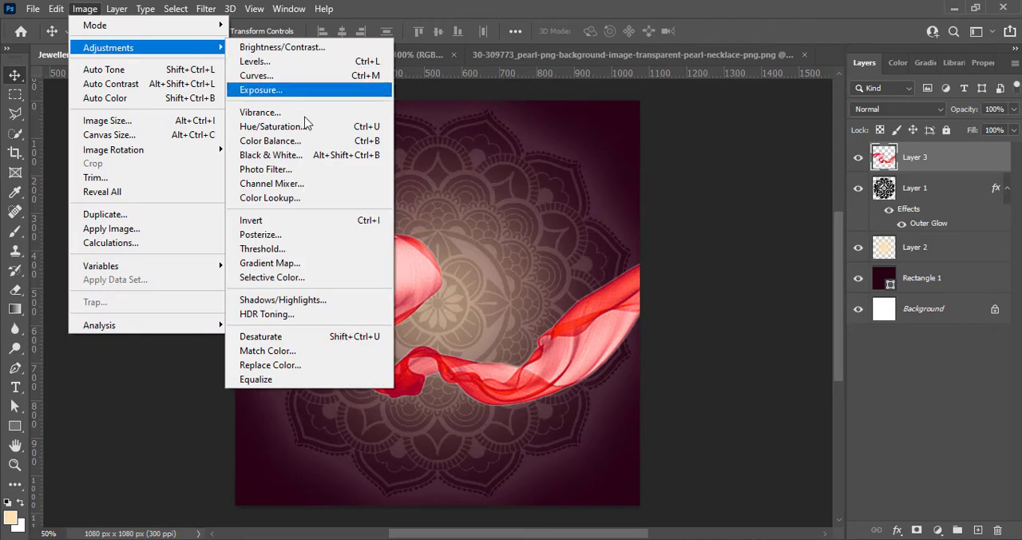
{"action": "left_click", "coordinate": [275, 155]}
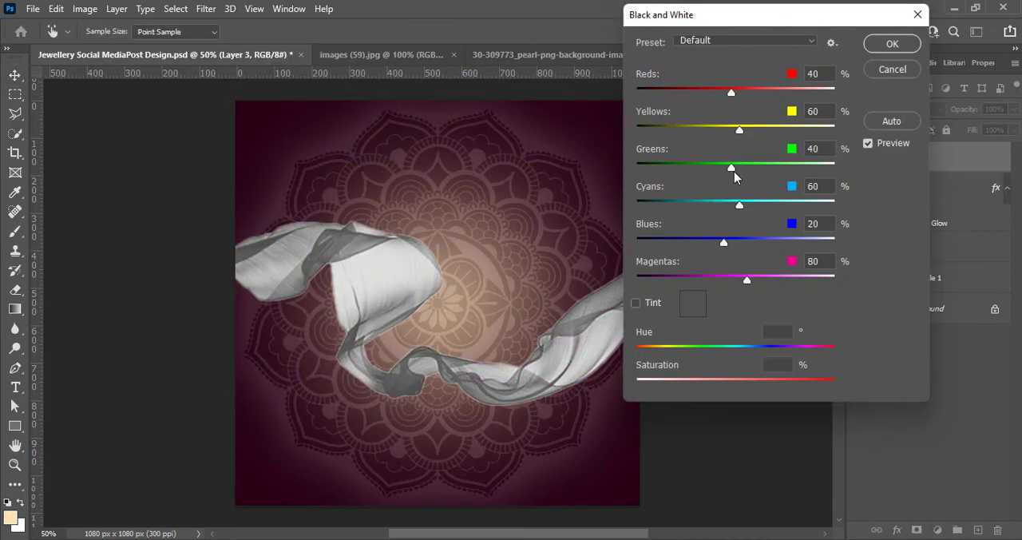
{"action": "left_click_drag", "start_coordinate": [747, 280], "coordinate": [711, 279]}
{"action": "left_click", "coordinate": [893, 70]}
Recolour the ribbon pink-purple with Hue/Saturation, using Hue -39, Saturation -37 and slightly raised Lightness, and nudge it up a little
{"action": "left_click", "coordinate": [84, 8]}
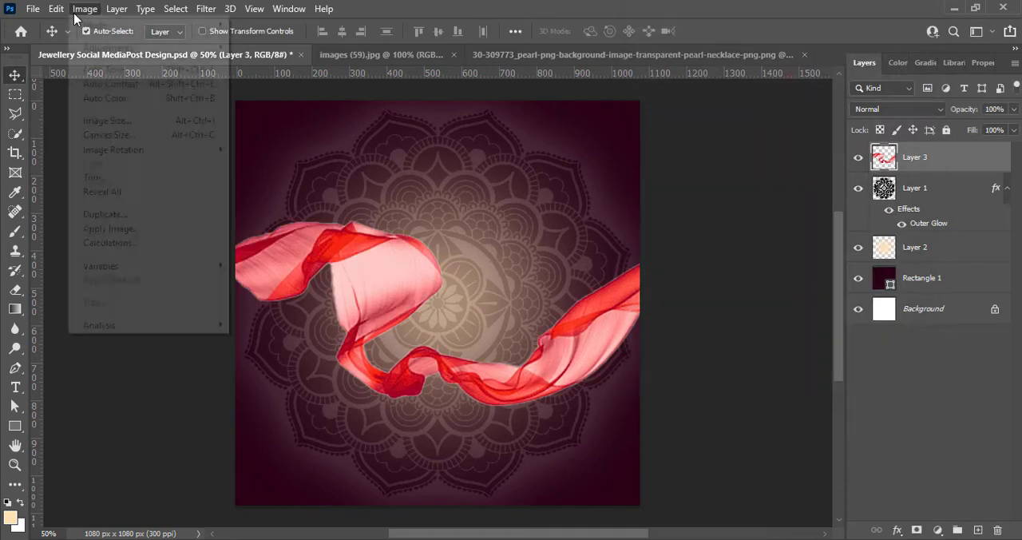
{"action": "mouse_move", "coordinate": [107, 48]}
{"action": "left_click", "coordinate": [303, 127]}
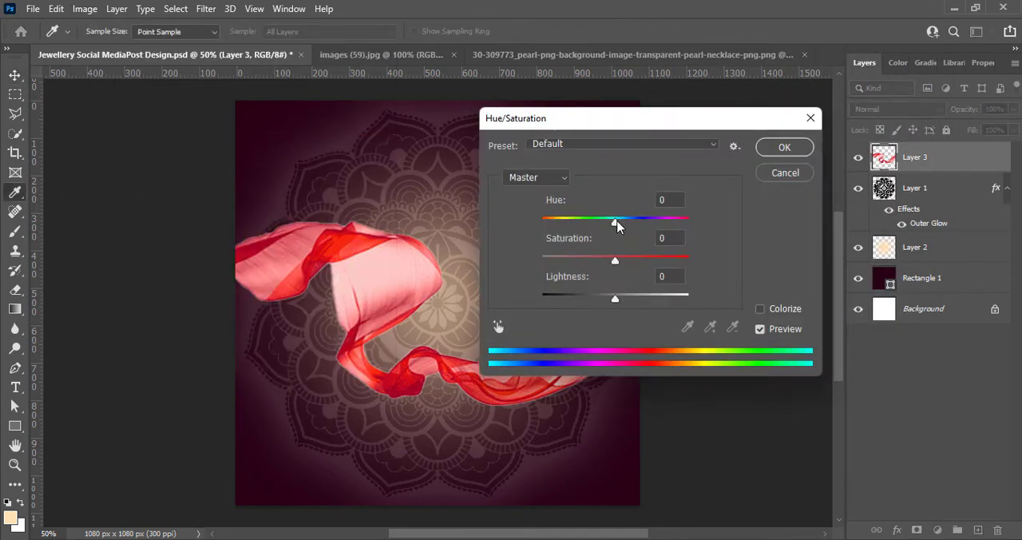
{"action": "left_click_drag", "start_coordinate": [616, 224], "coordinate": [686, 222]}
{"action": "left_click_drag", "start_coordinate": [615, 260], "coordinate": [569, 255]}
{"action": "mouse_move", "coordinate": [618, 303]}
{"action": "left_mouse_down"}
{"action": "mouse_move", "coordinate": [598, 295]}
{"action": "mouse_move", "coordinate": [615, 297]}
{"action": "left_mouse_up"}
{"action": "left_click_drag", "start_coordinate": [572, 264], "coordinate": [617, 260]}
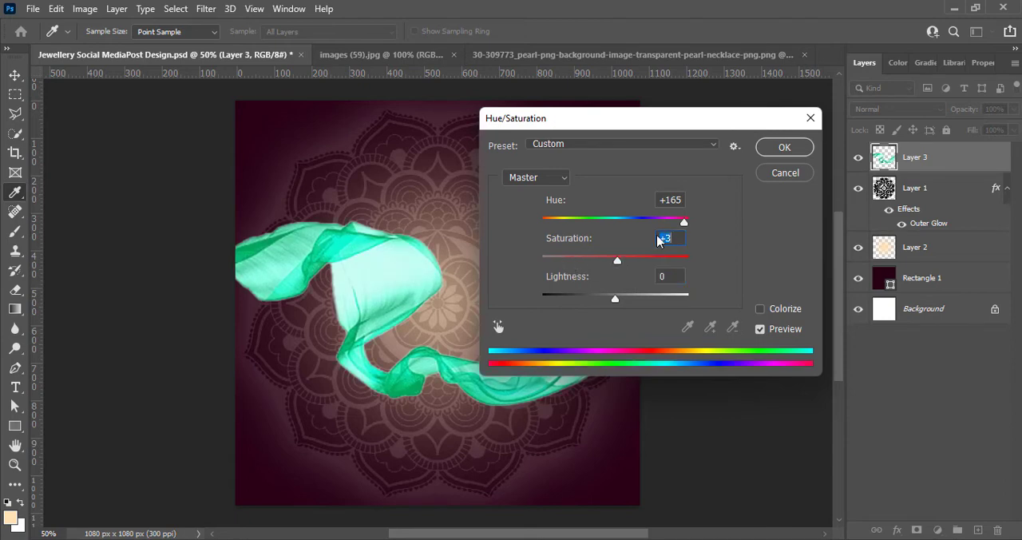
{"action": "left_click_drag", "start_coordinate": [684, 222], "coordinate": [587, 221]}
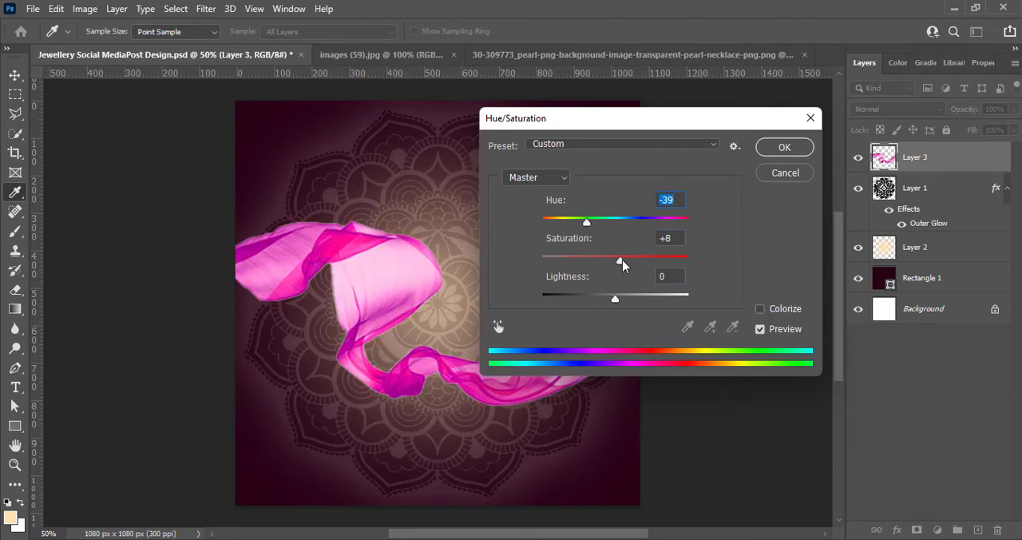
{"action": "left_click_drag", "start_coordinate": [622, 265], "coordinate": [589, 263]}
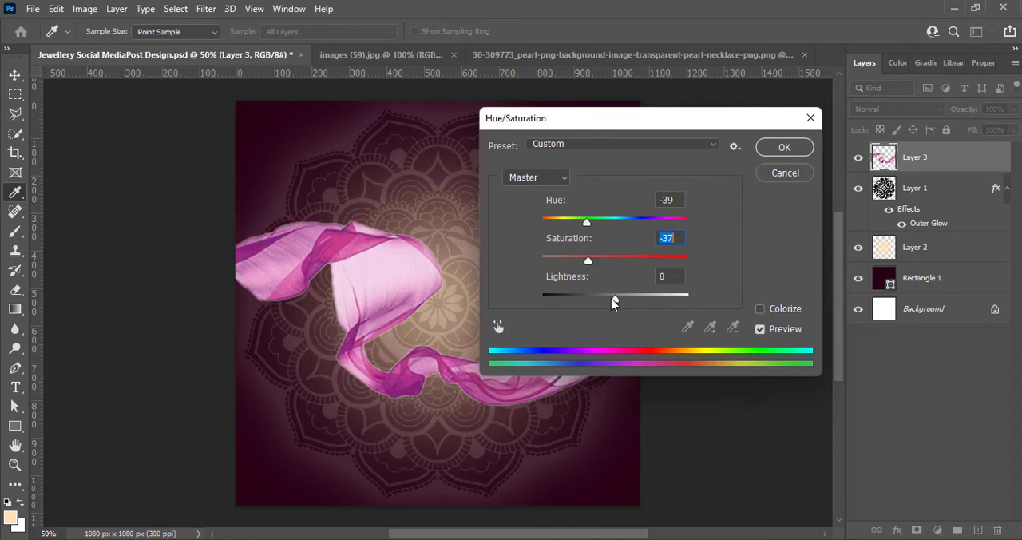
{"action": "left_click_drag", "start_coordinate": [614, 299], "coordinate": [626, 298]}
{"action": "left_click", "coordinate": [782, 149]}
{"action": "mouse_move", "coordinate": [590, 354]}
{"action": "left_mouse_down"}
{"action": "mouse_move", "coordinate": [597, 341]}
{"action": "mouse_move", "coordinate": [590, 344]}
{"action": "left_mouse_up"}
Add a white outer glow to the ribbon layer with 10% opacity, 16% spread and 18 px size
{"action": "right_click", "coordinate": [883, 160]}
{"action": "left_click", "coordinate": [901, 166]}
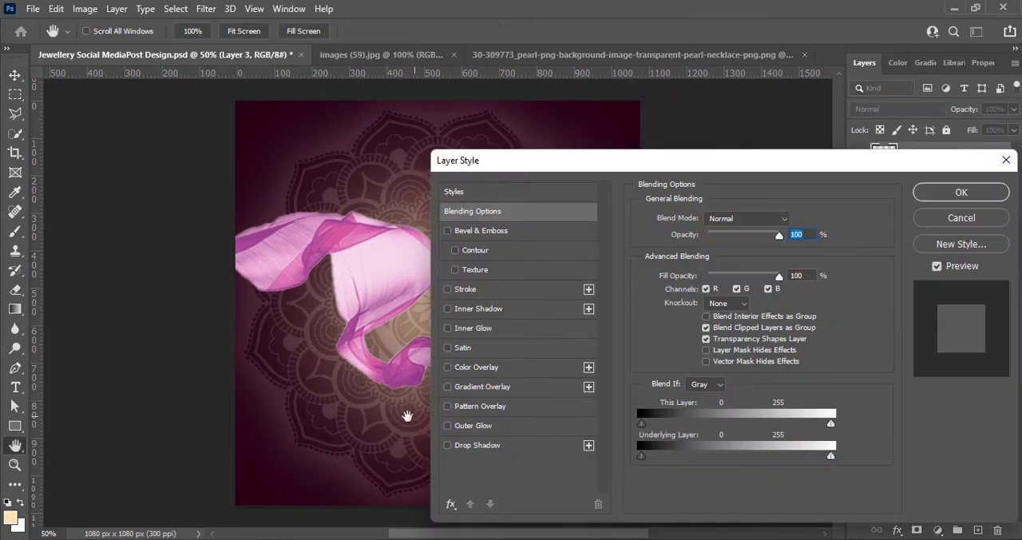
{"action": "left_click", "coordinate": [447, 425]}
{"action": "left_click", "coordinate": [484, 426]}
{"action": "left_click_drag", "start_coordinate": [754, 235], "coordinate": [709, 236]}
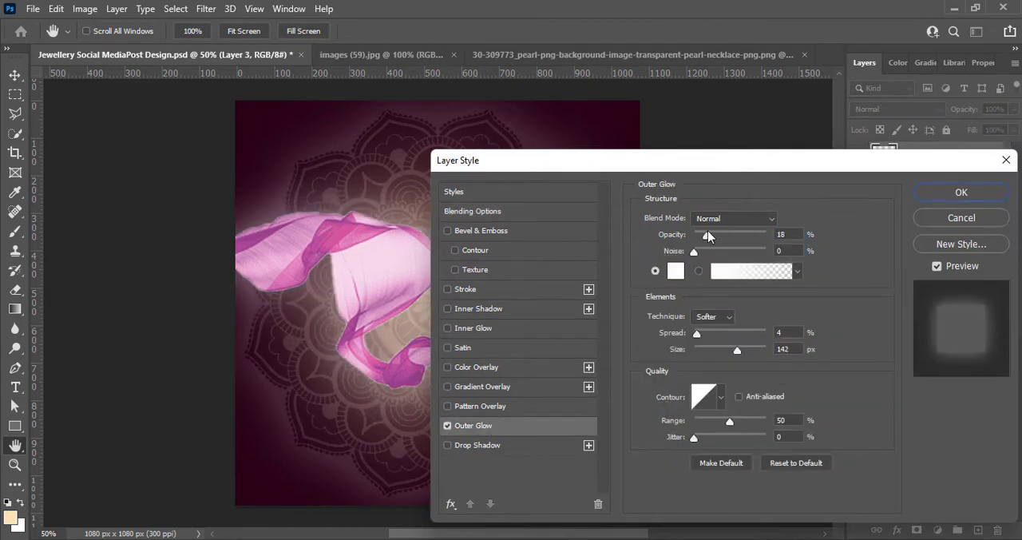
{"action": "left_click_drag", "start_coordinate": [737, 350], "coordinate": [704, 352]}
{"action": "left_click_drag", "start_coordinate": [698, 334], "coordinate": [701, 335]}
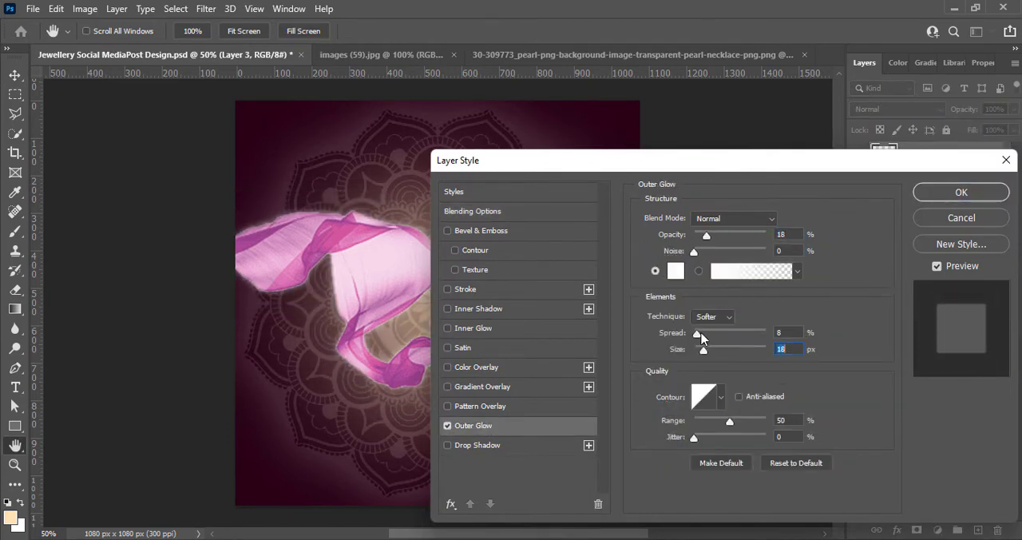
{"action": "left_click_drag", "start_coordinate": [707, 236], "coordinate": [720, 237]}
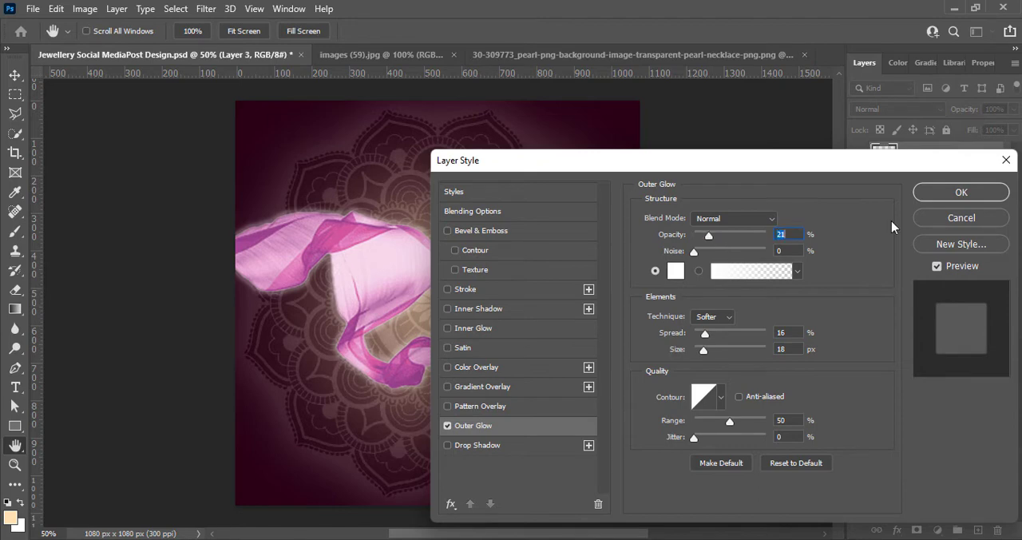
{"action": "left_click_drag", "start_coordinate": [823, 165], "coordinate": [858, 267]}
{"action": "left_click_drag", "start_coordinate": [763, 334], "coordinate": [758, 336]}
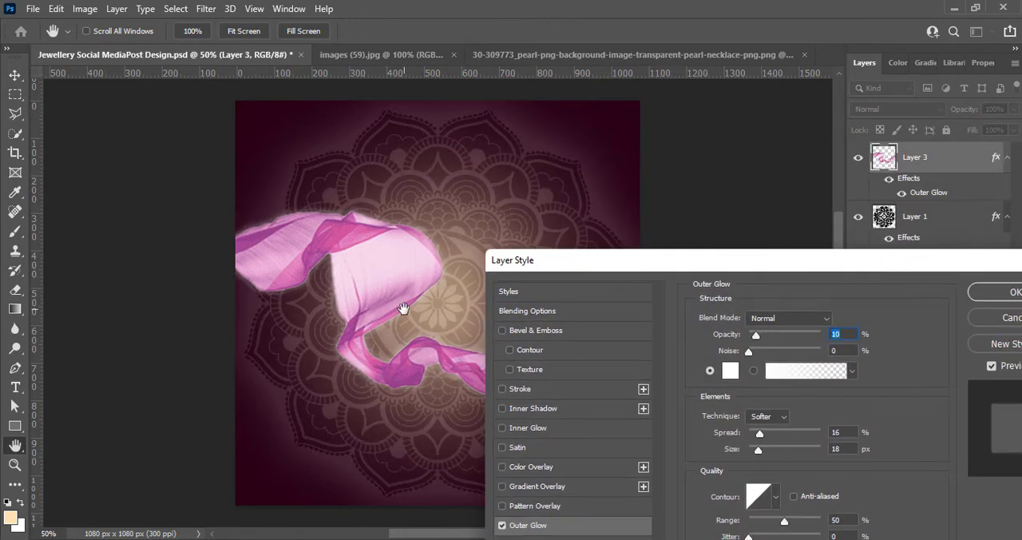
{"action": "left_click", "coordinate": [1008, 291]}
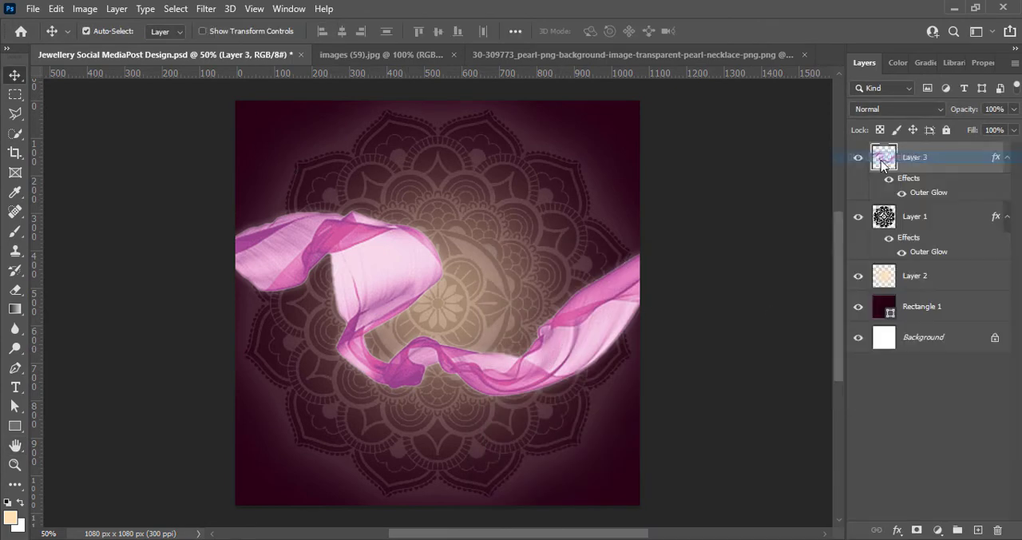
Soften the ribbon's outer glow by setting spread to 0% and size to 76 px, and raise its opacity slightly
{"action": "double_click", "coordinate": [886, 153]}
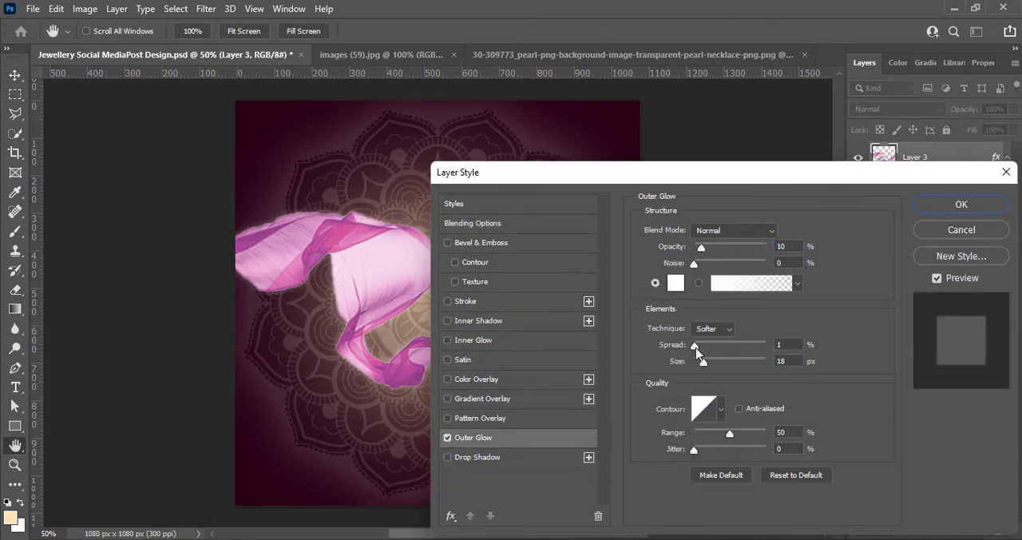
{"action": "left_click", "coordinate": [696, 348]}
{"action": "mouse_move", "coordinate": [704, 363]}
{"action": "left_mouse_down"}
{"action": "mouse_move", "coordinate": [719, 364]}
{"action": "mouse_move", "coordinate": [691, 348]}
{"action": "left_mouse_up"}
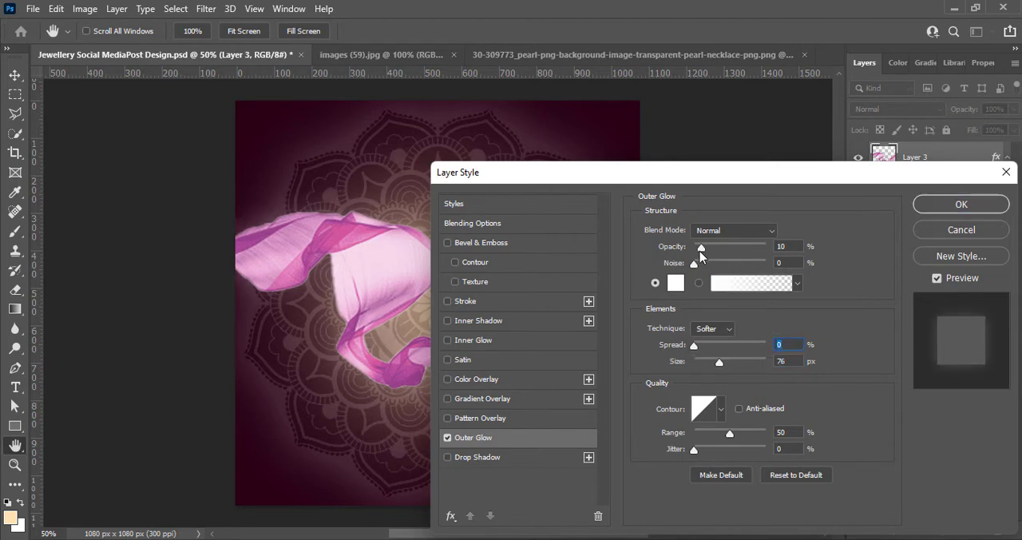
{"action": "left_click_drag", "start_coordinate": [700, 251], "coordinate": [710, 247]}
{"action": "left_click", "coordinate": [963, 206]}
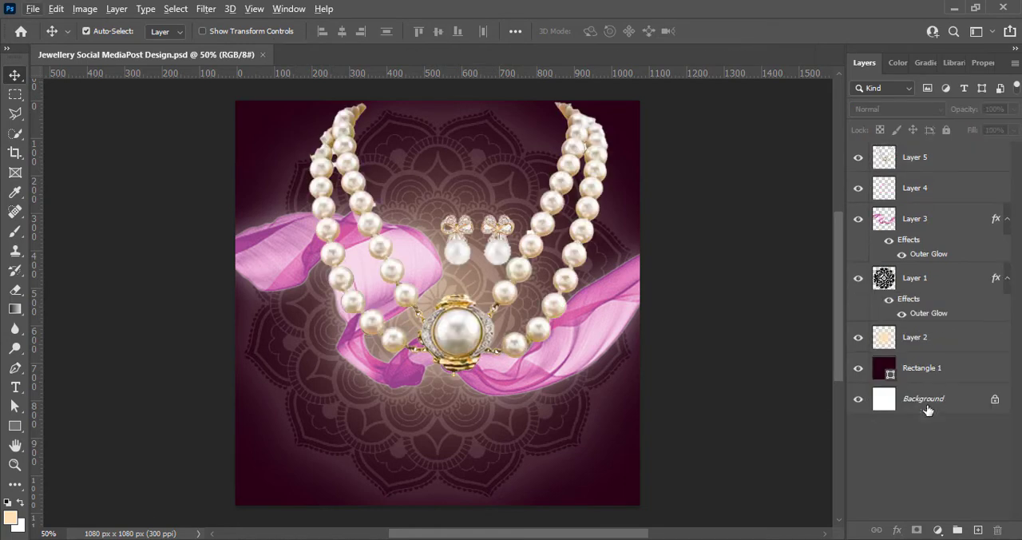
Lower the pearl necklace, and with Free Transform rotate the ribbon about -14.6°, enlarge it past the canvas sides and move it down behind the pendant
{"action": "left_click_drag", "start_coordinate": [436, 299], "coordinate": [428, 397]}
{"action": "left_click", "coordinate": [589, 336]}
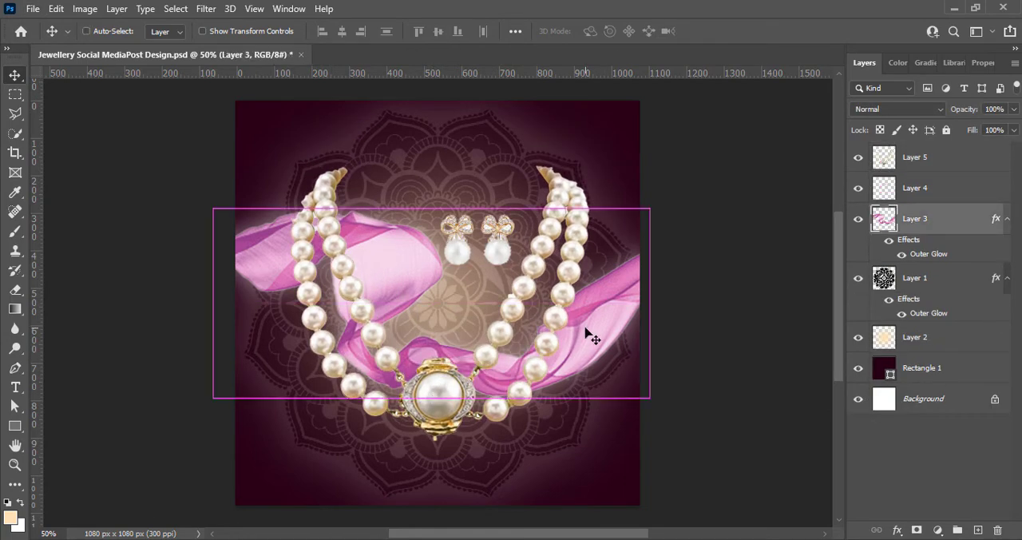
{"action": "key", "text": "ctrl+t"}
{"action": "left_click_drag", "start_coordinate": [675, 403], "coordinate": [718, 356]}
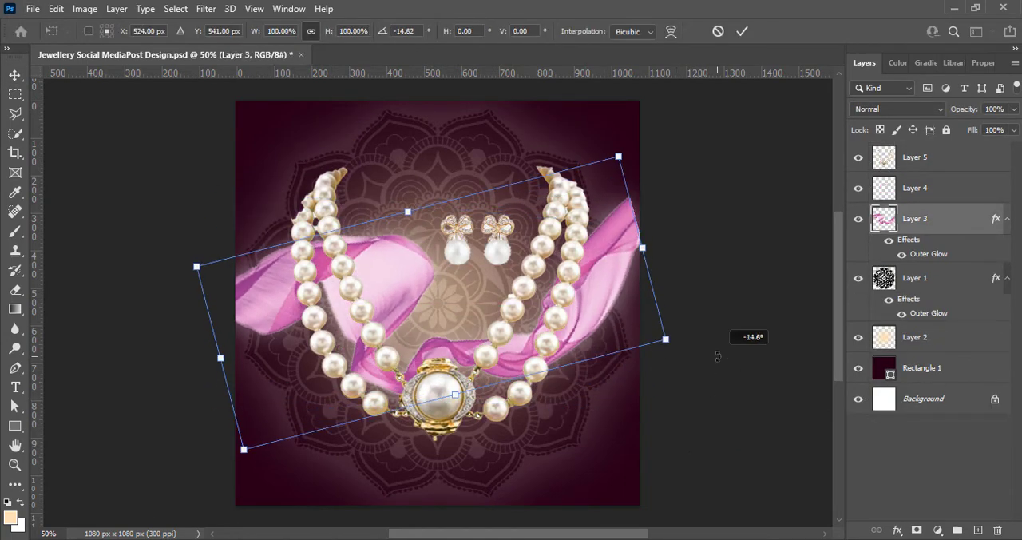
{"action": "left_click_drag", "start_coordinate": [644, 248], "coordinate": [675, 240]}
{"action": "left_click_drag", "start_coordinate": [213, 361], "coordinate": [190, 364]}
{"action": "left_click_drag", "start_coordinate": [376, 292], "coordinate": [413, 330]}
{"action": "left_click", "coordinate": [742, 32]}
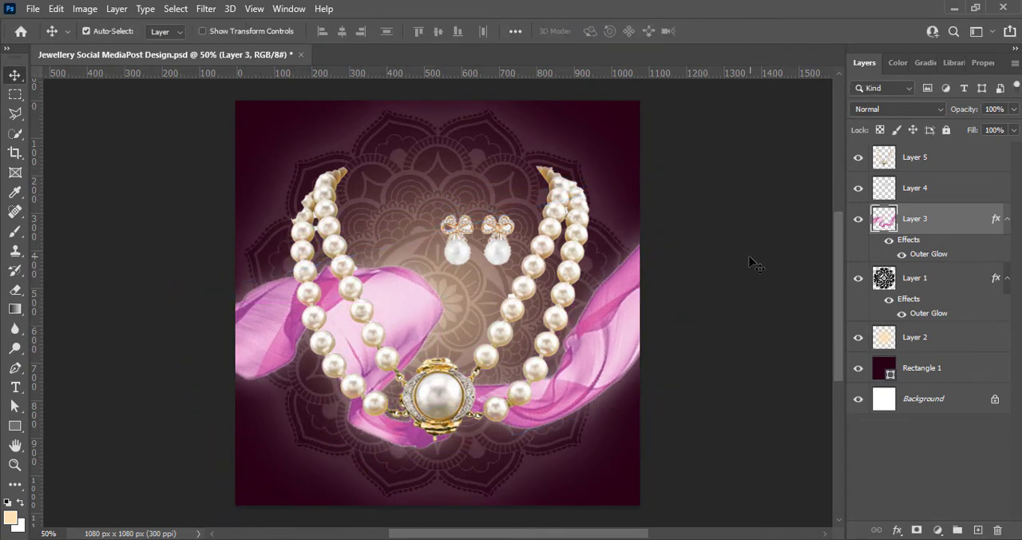
{"action": "left_click", "coordinate": [754, 263], "text": "ctrl"}
Save the document and raise the Vibrance of the pearl necklace layer to +100
{"action": "left_click", "coordinate": [503, 336], "text": "ctrl"}
{"action": "key", "text": "ctrl+s"}
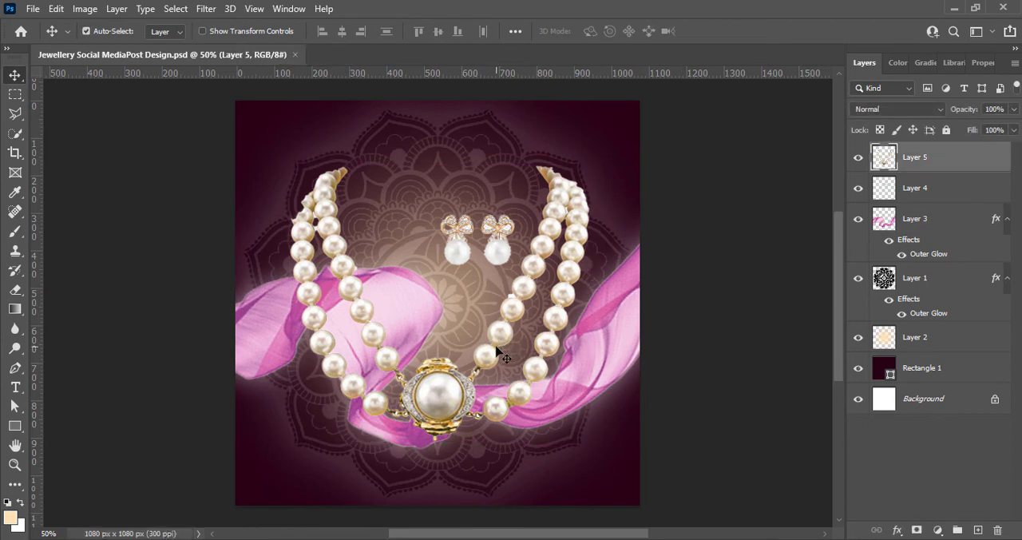
{"action": "left_click", "coordinate": [85, 8]}
{"action": "mouse_move", "coordinate": [92, 46]}
{"action": "left_click", "coordinate": [280, 109]}
{"action": "left_click_drag", "start_coordinate": [637, 90], "coordinate": [709, 88]}
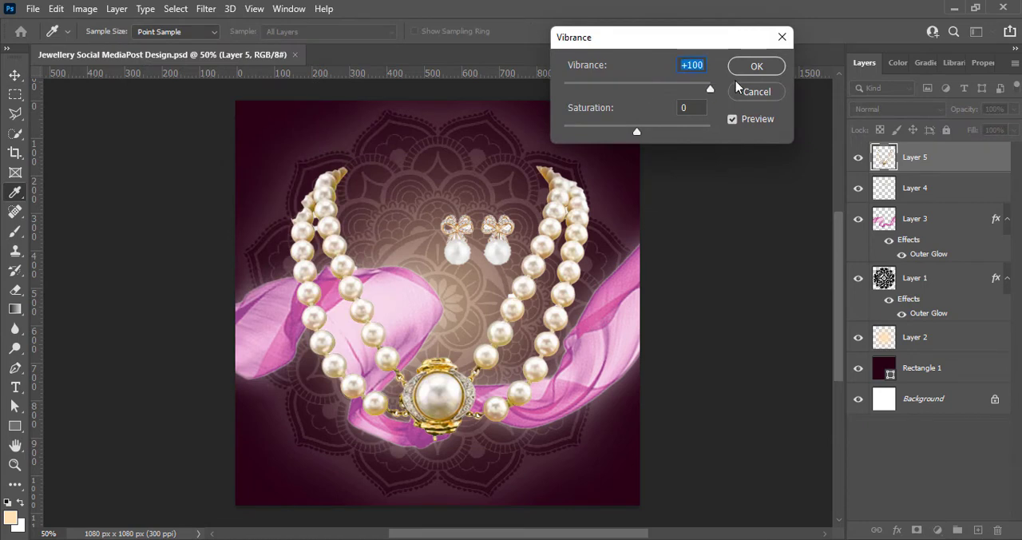
{"action": "left_click", "coordinate": [756, 66]}
Raise the Vibrance of the pearl earrings layer close to its maximum
{"action": "left_click", "coordinate": [459, 252]}
{"action": "left_click", "coordinate": [85, 8]}
{"action": "mouse_move", "coordinate": [96, 46]}
{"action": "left_click", "coordinate": [279, 109]}
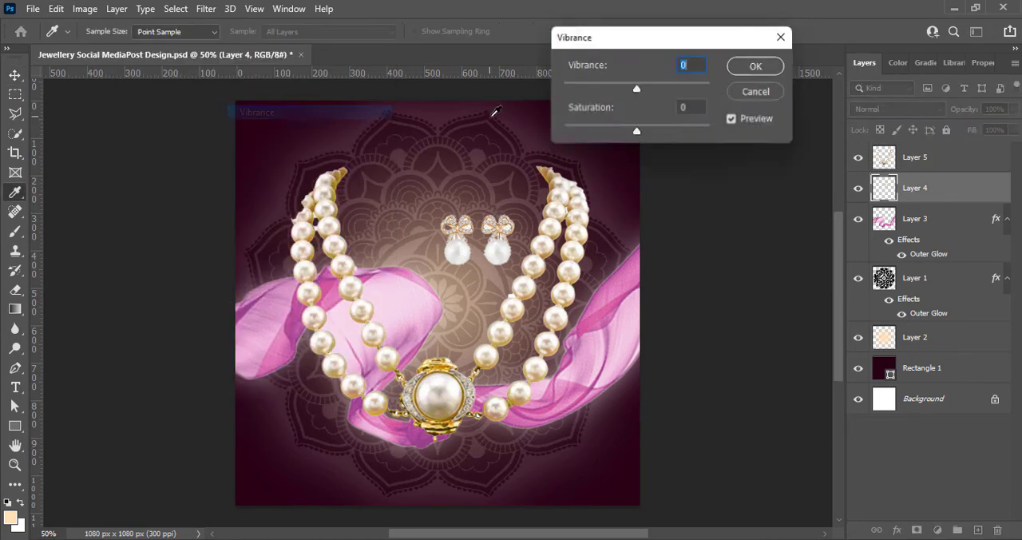
{"action": "left_click_drag", "start_coordinate": [637, 90], "coordinate": [709, 88]}
{"action": "left_click", "coordinate": [756, 65]}
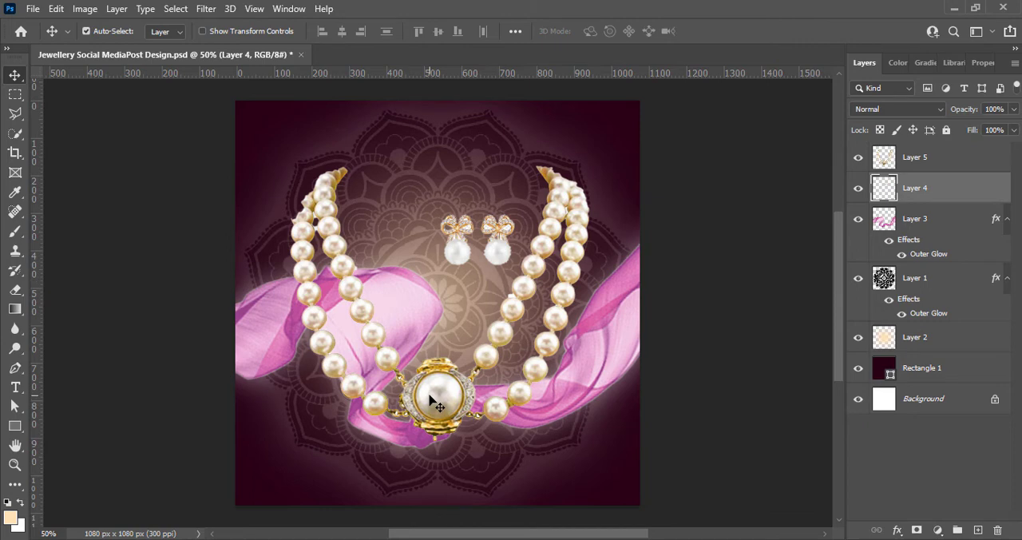
Save the document and shift the necklace slightly down and right, placing the earrings lower between its strands near the mandala's centre
{"action": "key", "text": "ctrl+s"}
{"action": "mouse_move", "coordinate": [454, 394]}
{"action": "left_mouse_down"}
{"action": "mouse_move", "coordinate": [462, 453]}
{"action": "mouse_move", "coordinate": [461, 406]}
{"action": "left_mouse_up"}
{"action": "left_click_drag", "start_coordinate": [452, 249], "coordinate": [421, 310]}
Add a black drop shadow to the earrings layer with 60% opacity, 90° angle, 4 px distance, 0% spread and 16 px size
{"action": "right_click", "coordinate": [880, 195]}
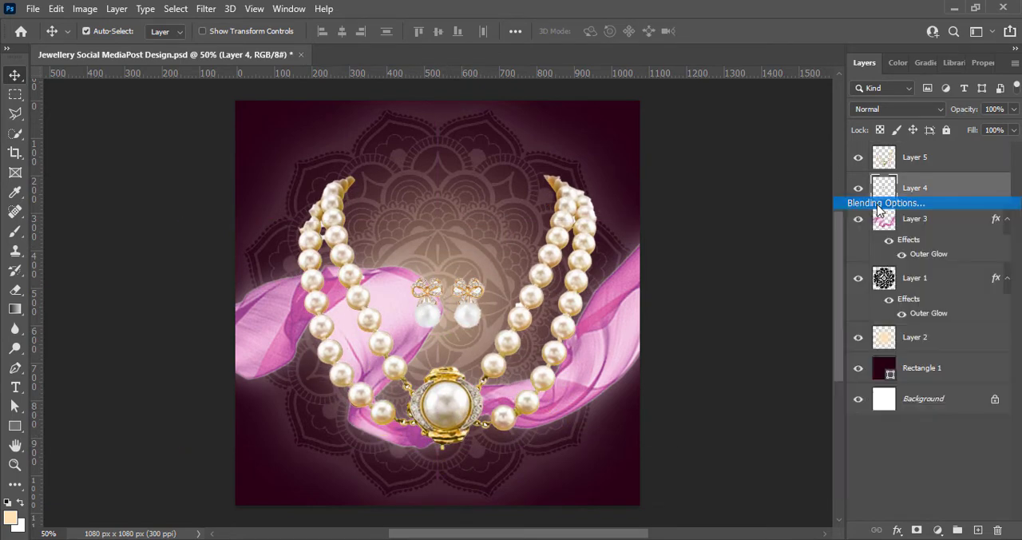
{"action": "left_click", "coordinate": [877, 205]}
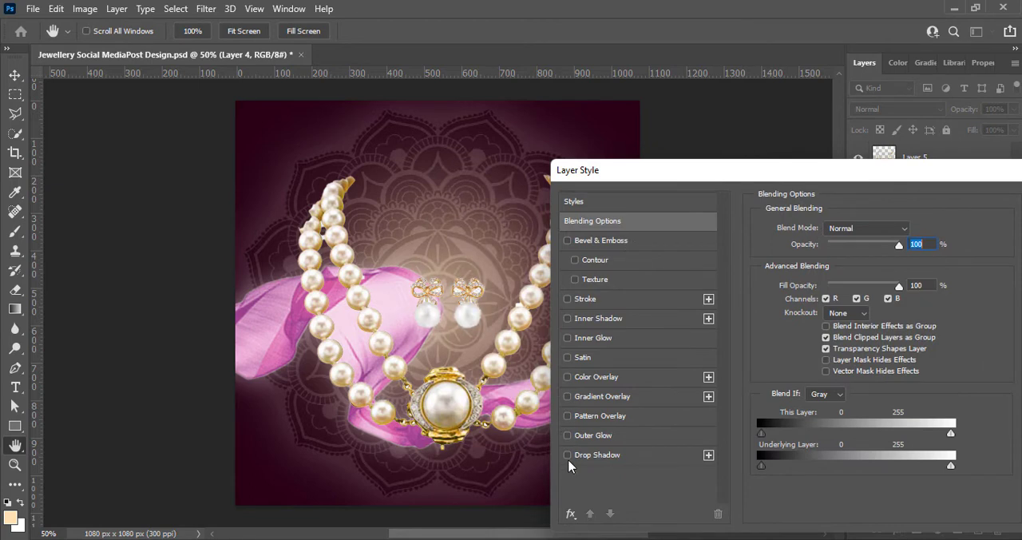
{"action": "left_click", "coordinate": [568, 455]}
{"action": "left_click", "coordinate": [597, 455]}
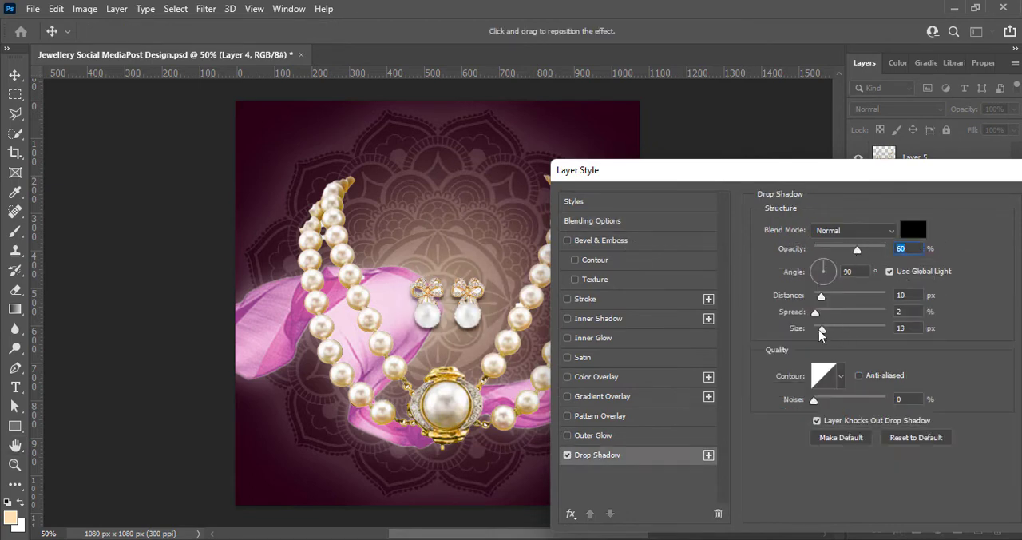
{"action": "left_click_drag", "start_coordinate": [817, 331], "coordinate": [800, 311]}
{"action": "left_click_drag", "start_coordinate": [823, 298], "coordinate": [825, 329]}
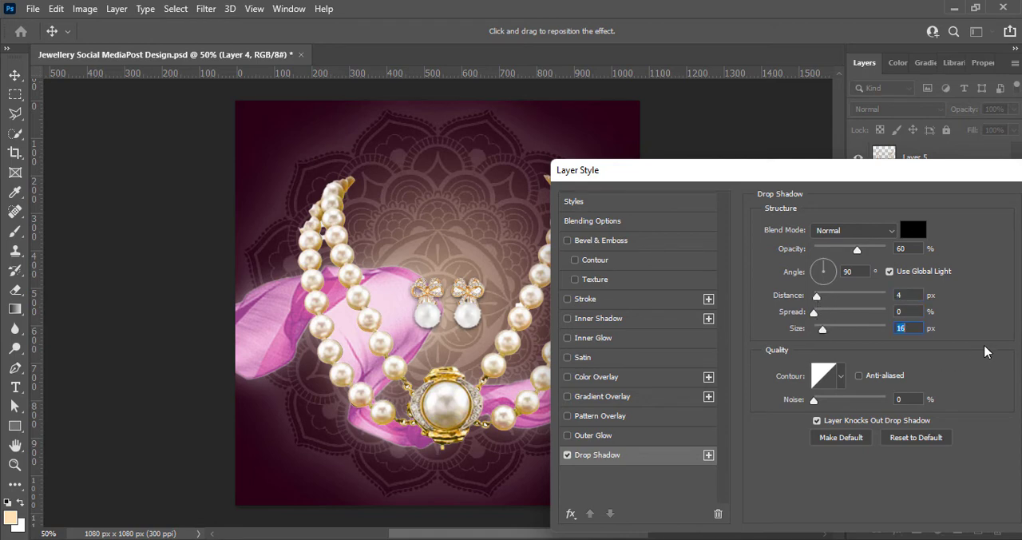
{"action": "left_click_drag", "start_coordinate": [952, 177], "coordinate": [858, 172]}
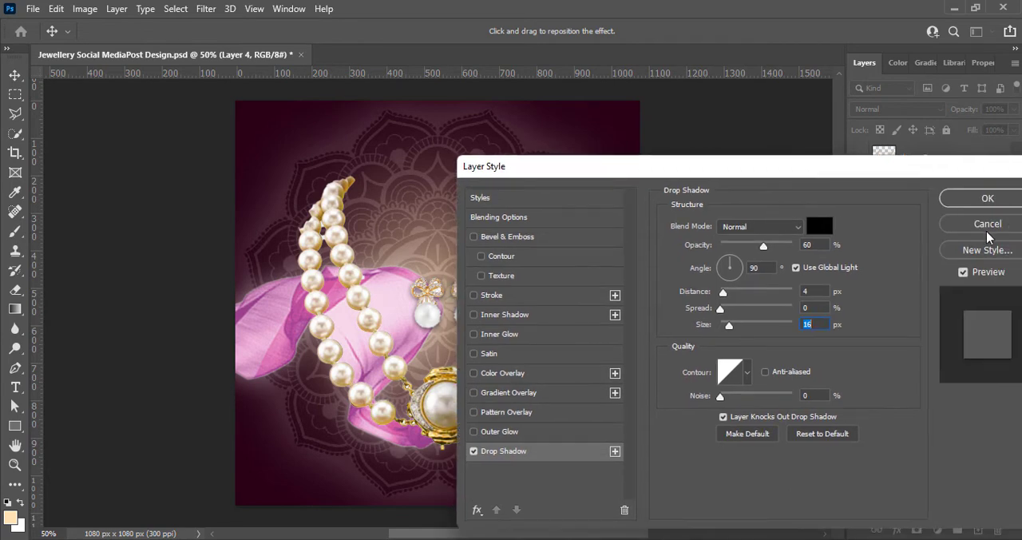
{"action": "left_click", "coordinate": [1017, 191]}
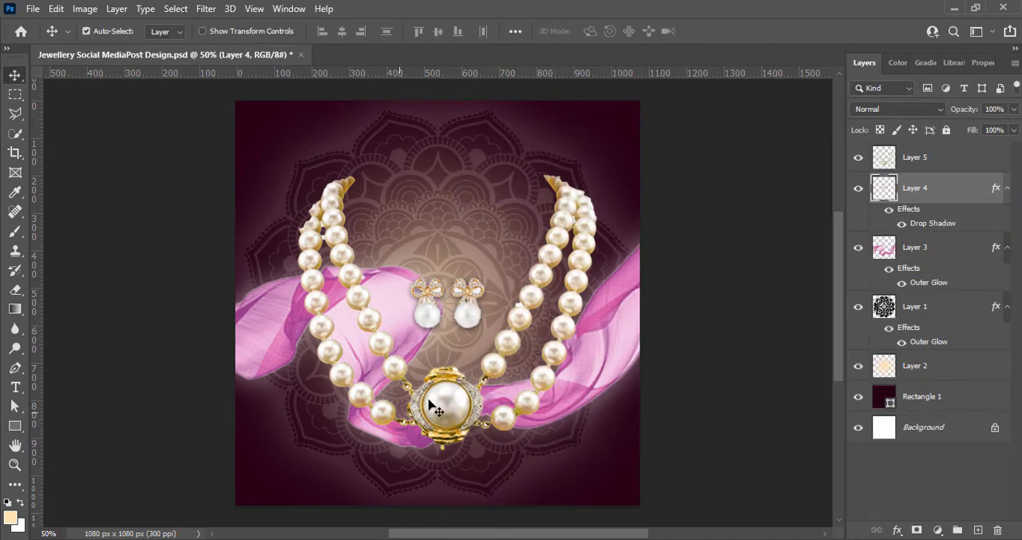
Nudge the pearl necklace up slightly and add a drop shadow to its layer
{"action": "left_click_drag", "start_coordinate": [426, 403], "coordinate": [447, 401]}
{"action": "double_click", "coordinate": [896, 152]}
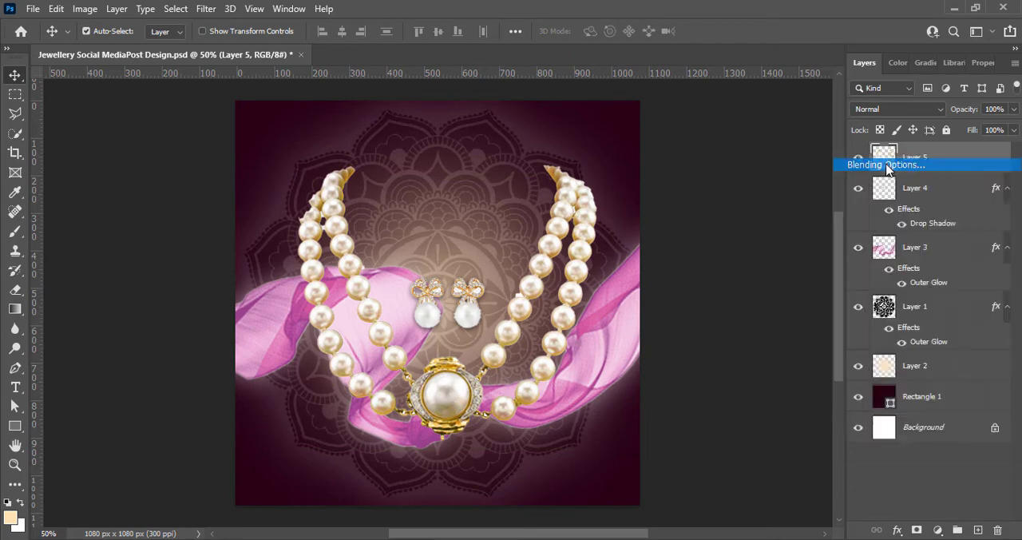
{"action": "left_click", "coordinate": [456, 453]}
{"action": "left_click", "coordinate": [951, 196]}
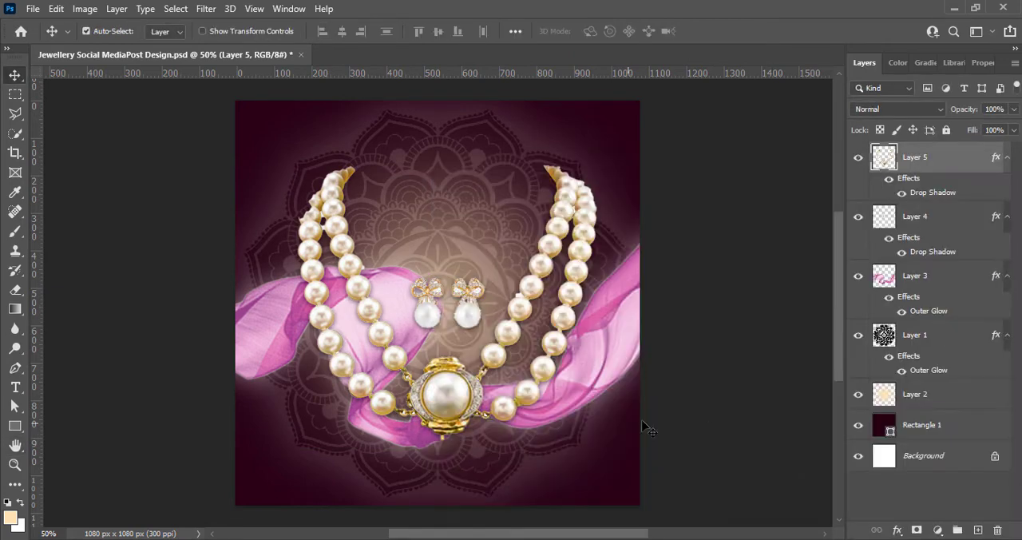
{"action": "left_click", "coordinate": [759, 361]}
Save the document and move both the necklace and the earrings slightly down
{"action": "key", "text": "ctrl+s"}
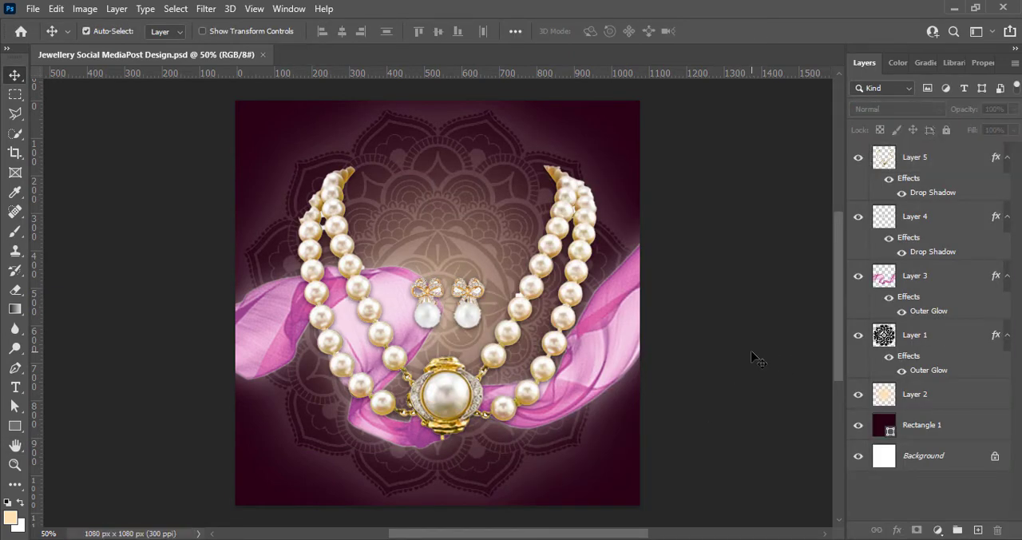
{"action": "left_click_drag", "start_coordinate": [454, 400], "coordinate": [454, 418]}
{"action": "left_click_drag", "start_coordinate": [429, 319], "coordinate": [432, 334]}
{"action": "left_click", "coordinate": [710, 304]}
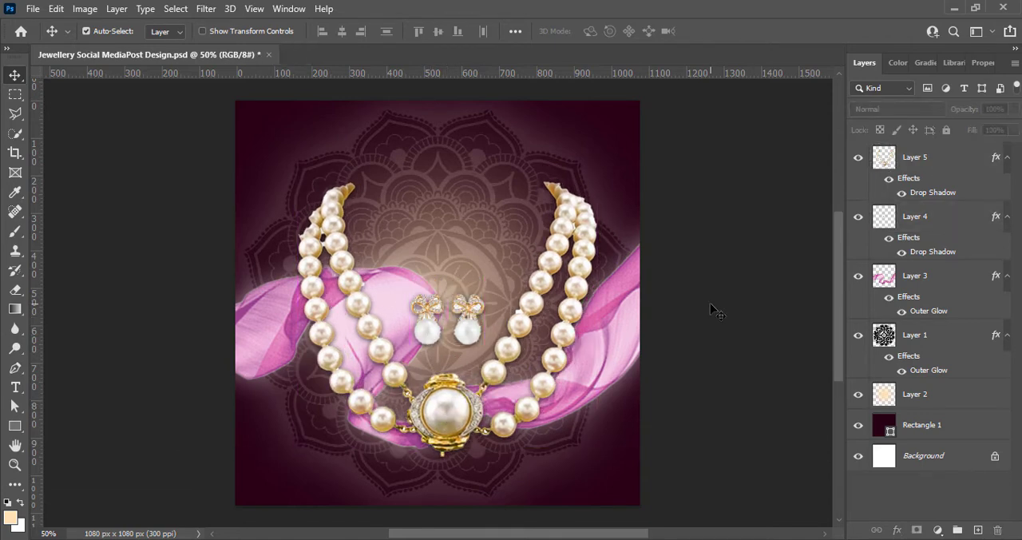
Save the document and move the pink ribbon slightly up behind the necklace
{"action": "key", "text": "ctrl+s"}
{"action": "left_click_drag", "start_coordinate": [612, 356], "coordinate": [615, 336]}
Add an outer glow to the pearl necklace layer with a size of 21 px and a pale yellow colour
{"action": "left_click", "coordinate": [919, 158]}
{"action": "right_click", "coordinate": [882, 160]}
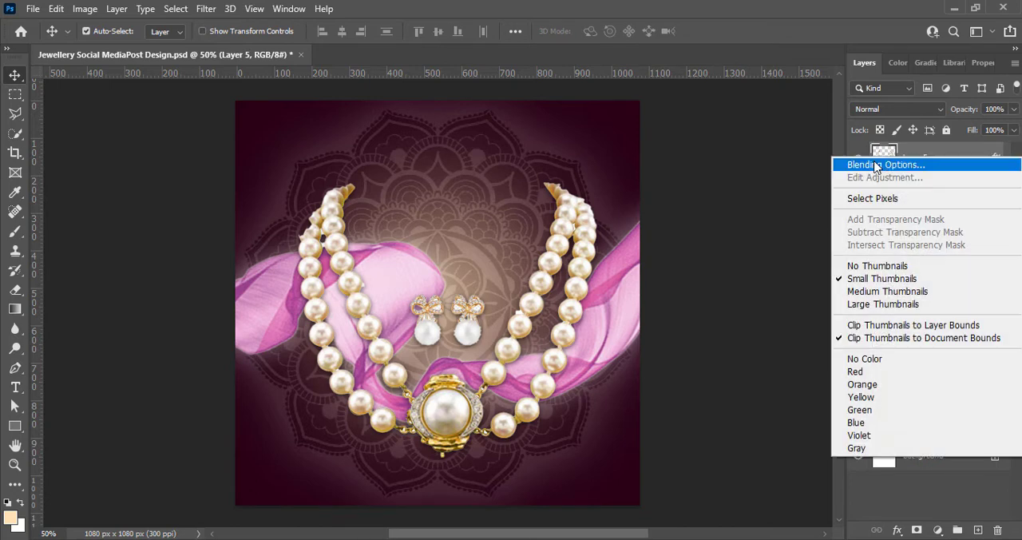
{"action": "left_click", "coordinate": [878, 164]}
{"action": "left_click", "coordinate": [451, 432]}
{"action": "left_click_drag", "start_coordinate": [718, 356], "coordinate": [706, 361]}
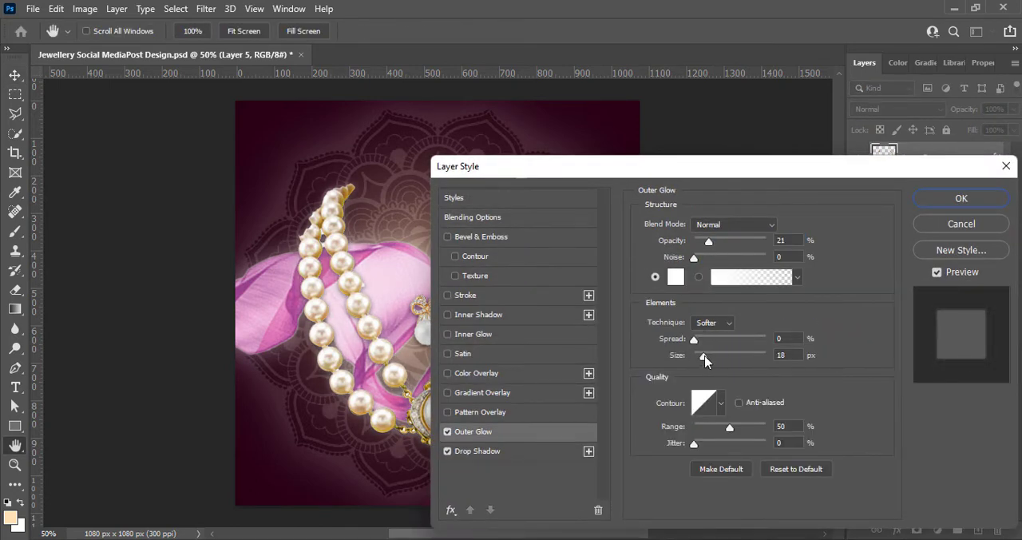
{"action": "left_click", "coordinate": [676, 276]}
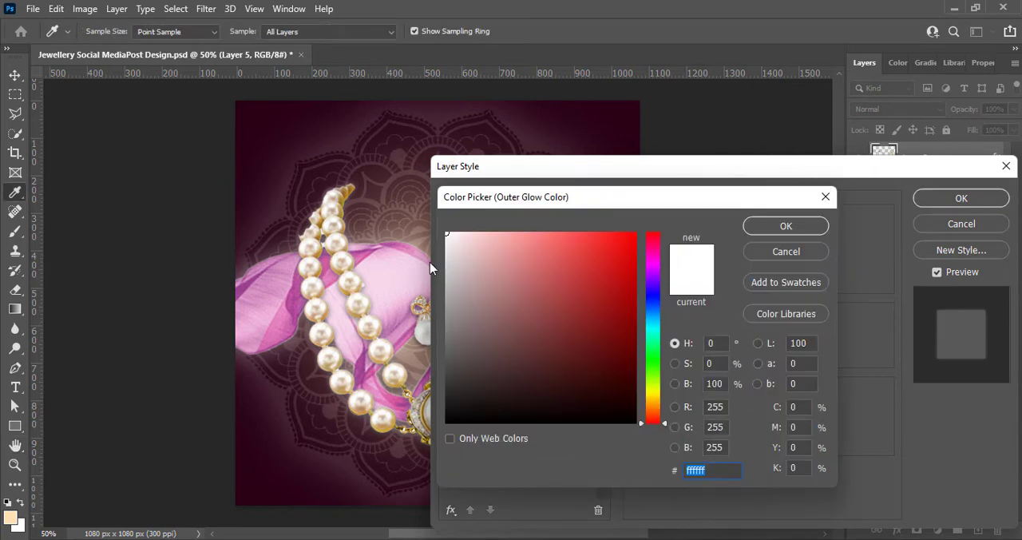
{"action": "left_click", "coordinate": [653, 397]}
{"action": "left_click_drag", "start_coordinate": [487, 235], "coordinate": [507, 231]}
{"action": "left_click", "coordinate": [786, 226]}
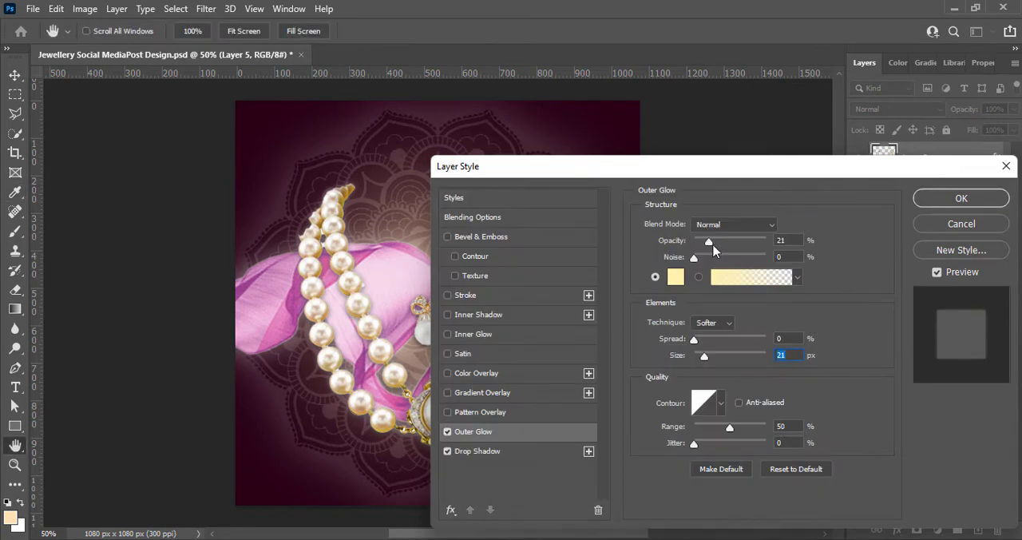
Raise the necklace's outer glow opacity to 43%, reduce the glow size slightly and apply the layer style
{"action": "left_click_drag", "start_coordinate": [713, 249], "coordinate": [722, 244]}
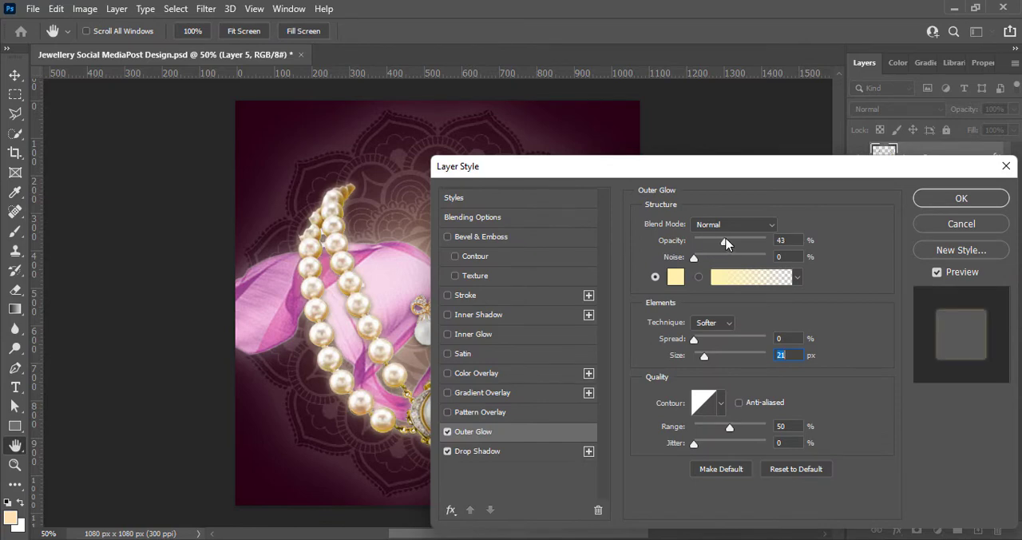
{"action": "left_click_drag", "start_coordinate": [657, 180], "coordinate": [824, 202]}
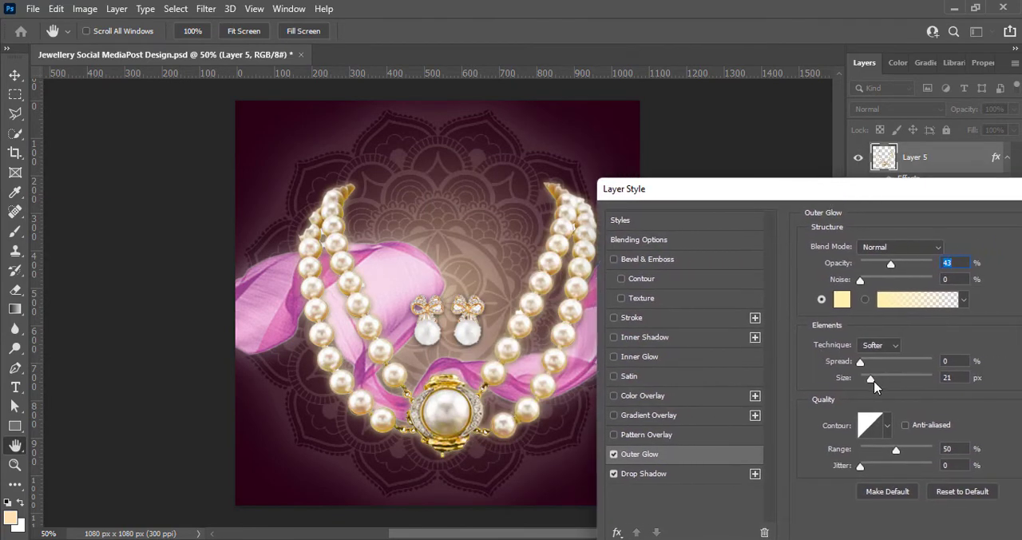
{"action": "left_click_drag", "start_coordinate": [875, 385], "coordinate": [868, 378]}
{"action": "left_click_drag", "start_coordinate": [874, 192], "coordinate": [754, 200]}
{"action": "left_click", "coordinate": [986, 233]}
Add an outer glow to the earrings layer with its current settings, then deselect the layer
{"action": "left_click", "coordinate": [470, 335]}
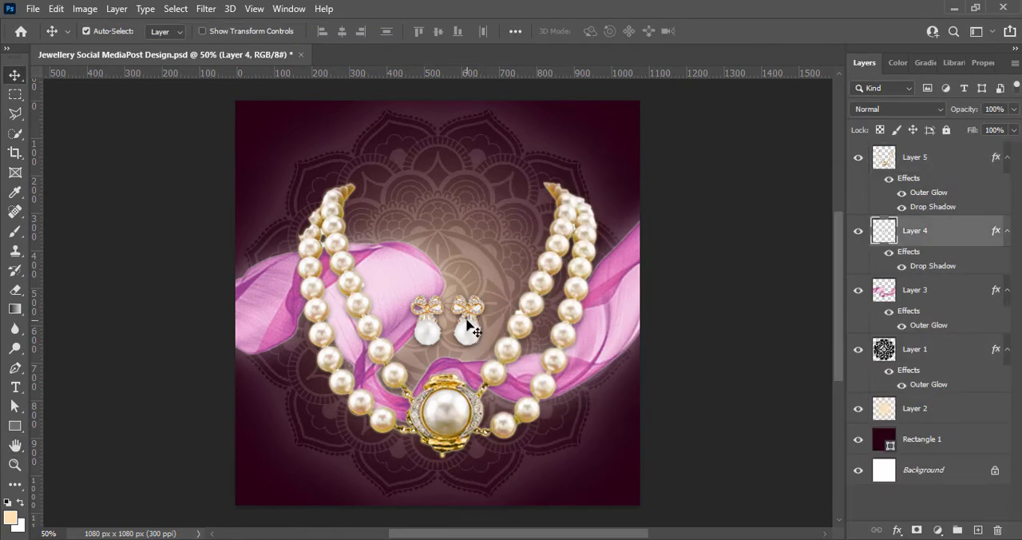
{"action": "right_click", "coordinate": [885, 232]}
{"action": "left_click", "coordinate": [896, 239]}
{"action": "left_click", "coordinate": [447, 437]}
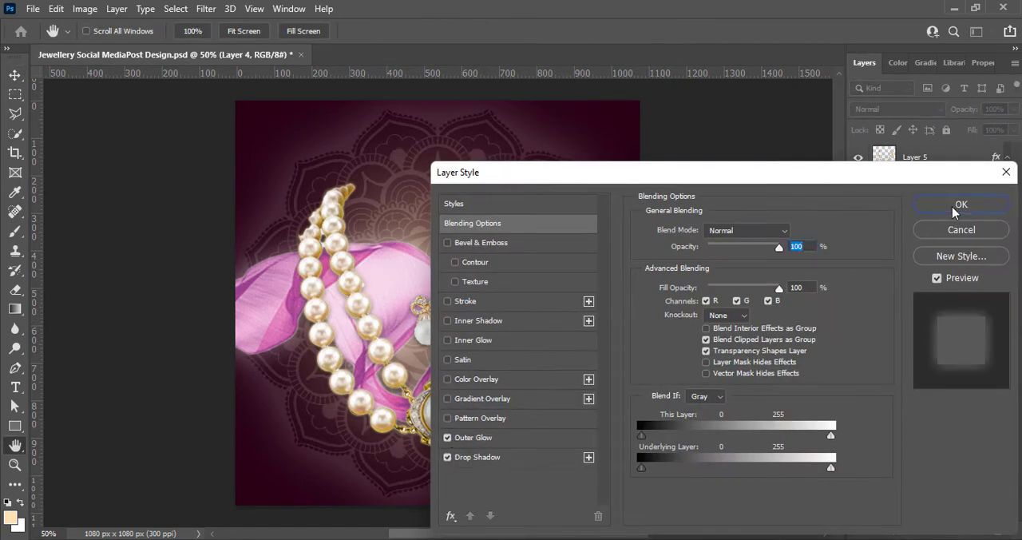
{"action": "left_click", "coordinate": [954, 209]}
{"action": "left_click", "coordinate": [751, 351]}
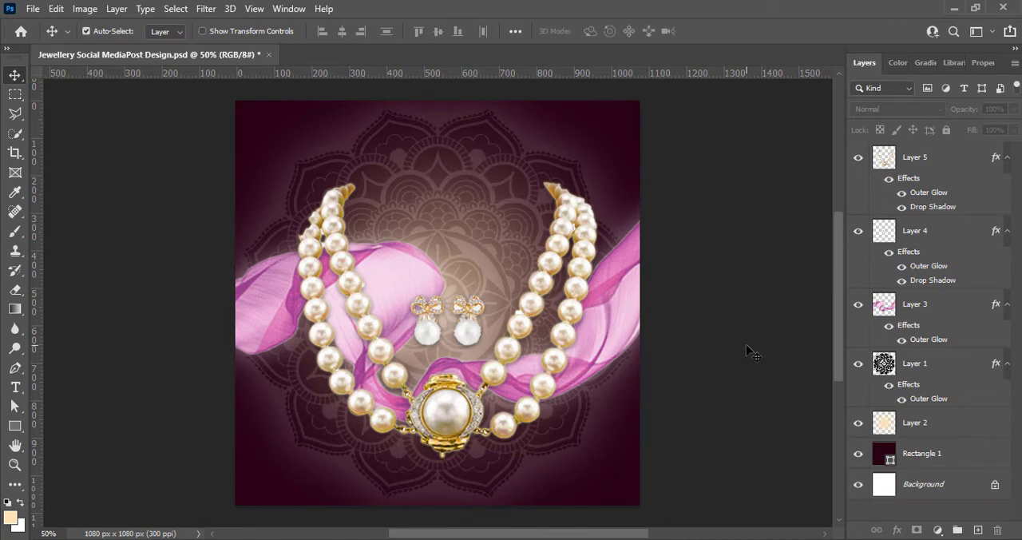
Duplicate the pearl necklace slightly lower on the canvas and place the copy beneath the original in the layer order
{"action": "left_click", "coordinate": [457, 409], "text": "ctrl"}
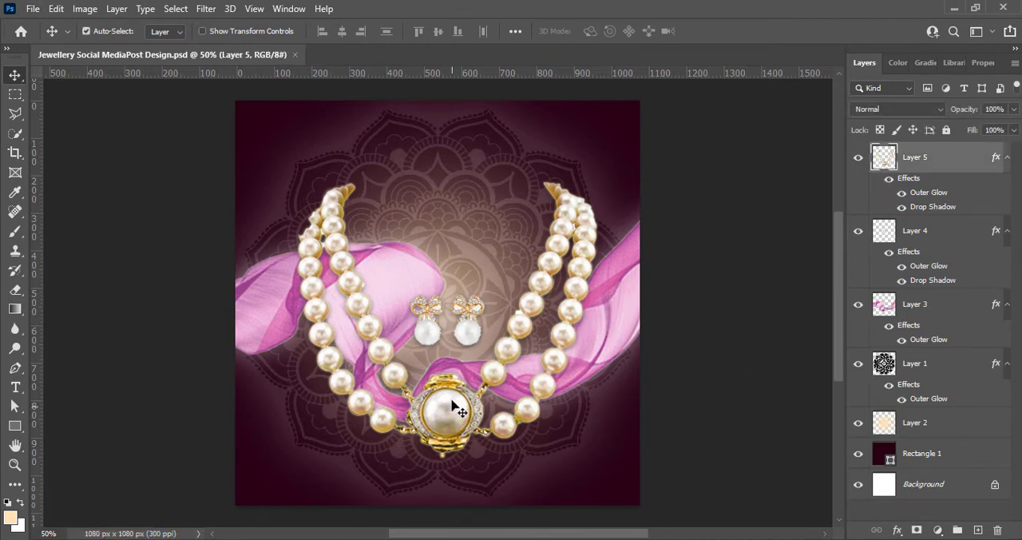
{"action": "left_click_drag", "start_coordinate": [452, 406], "coordinate": [447, 475]}
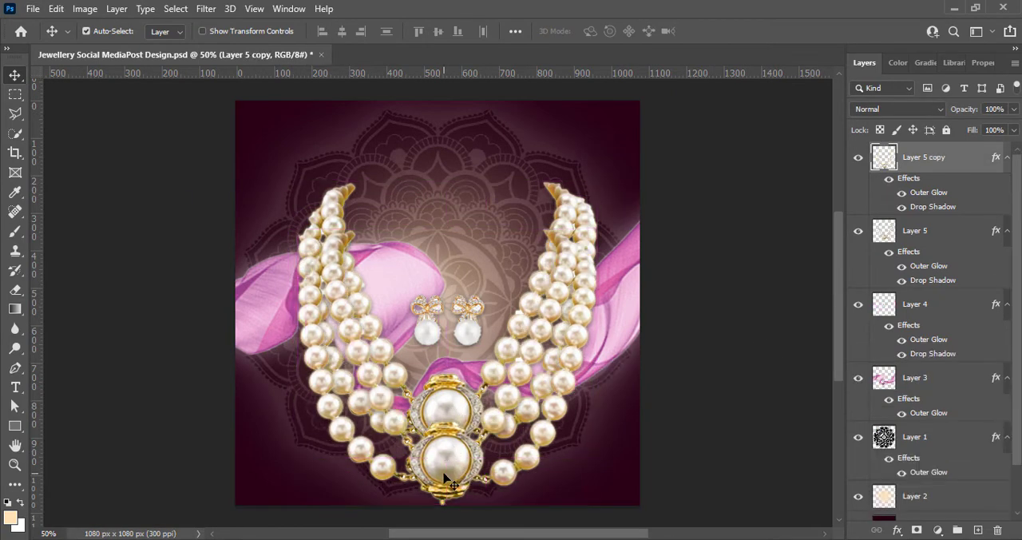
{"action": "right_click", "coordinate": [448, 475]}
{"action": "left_click", "coordinate": [774, 333]}
{"action": "key", "text": "ctrl+t"}
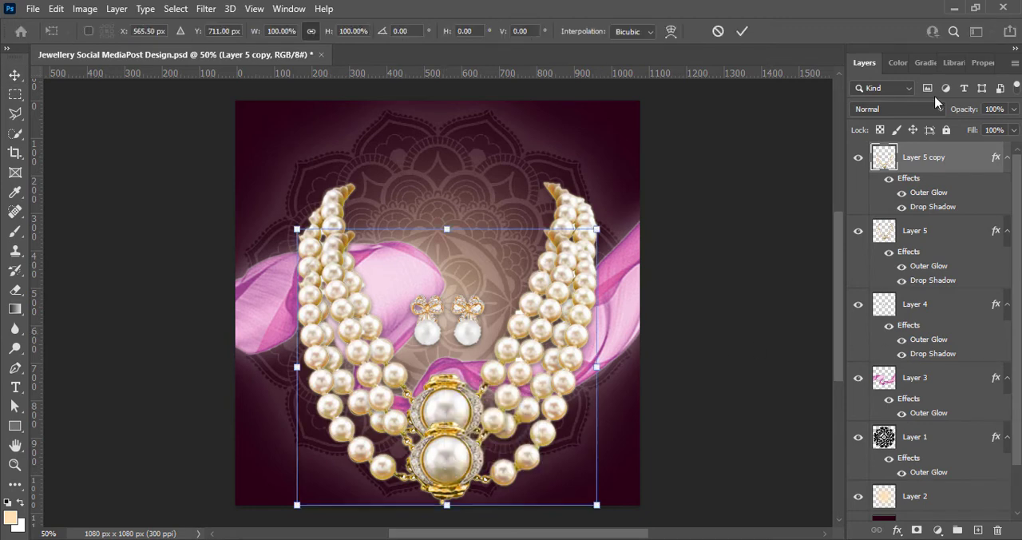
{"action": "left_click_drag", "start_coordinate": [917, 164], "coordinate": [928, 291]}
Rotate the necklace copy 180° and place it directly below the original pendant like a reflection
{"action": "key", "text": "ctrl+t"}
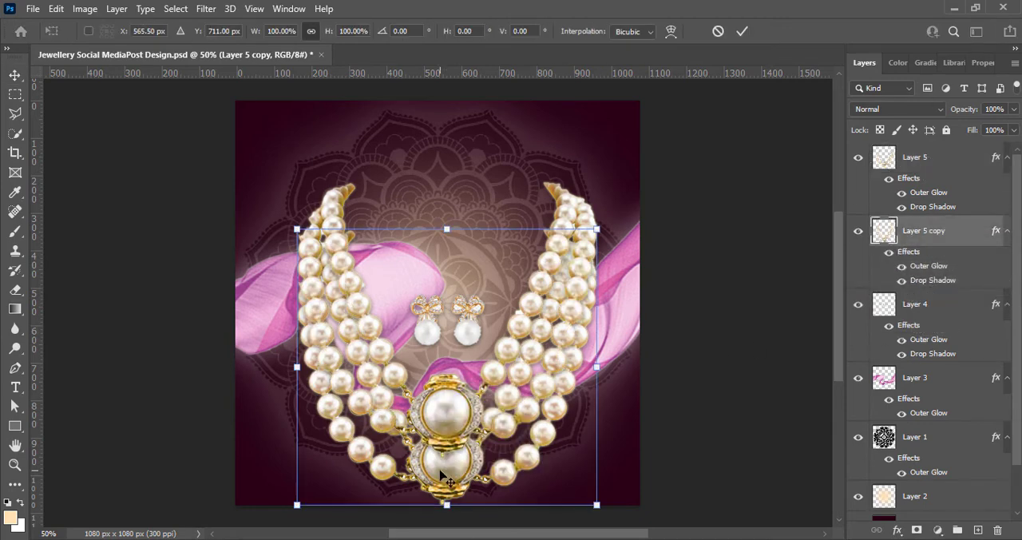
{"action": "right_click", "coordinate": [447, 479]}
{"action": "left_click", "coordinate": [486, 400]}
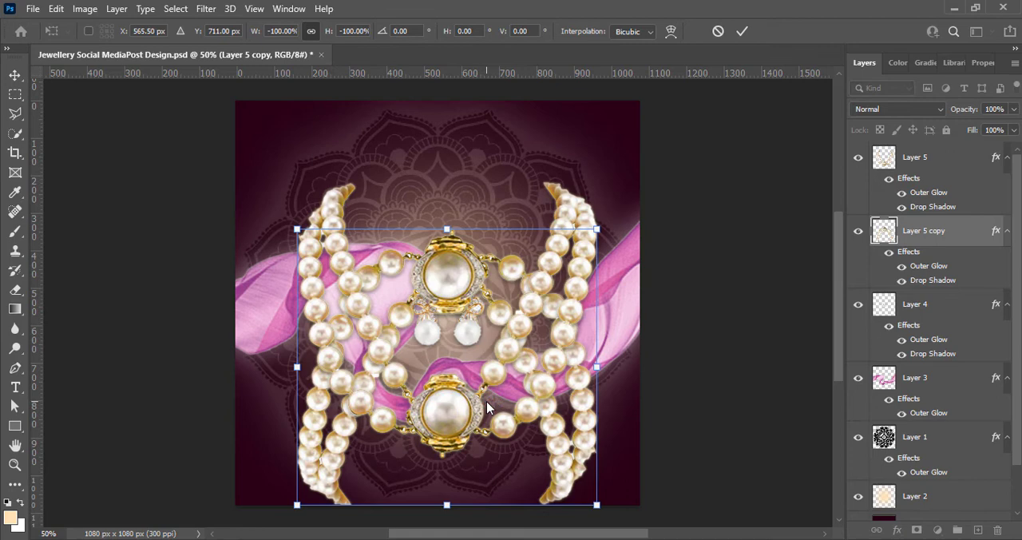
{"action": "right_click", "coordinate": [325, 438]}
{"action": "left_click", "coordinate": [710, 149]}
{"action": "left_click_drag", "start_coordinate": [565, 471], "coordinate": [556, 531]}
{"action": "left_click_drag", "start_coordinate": [534, 449], "coordinate": [517, 513]}
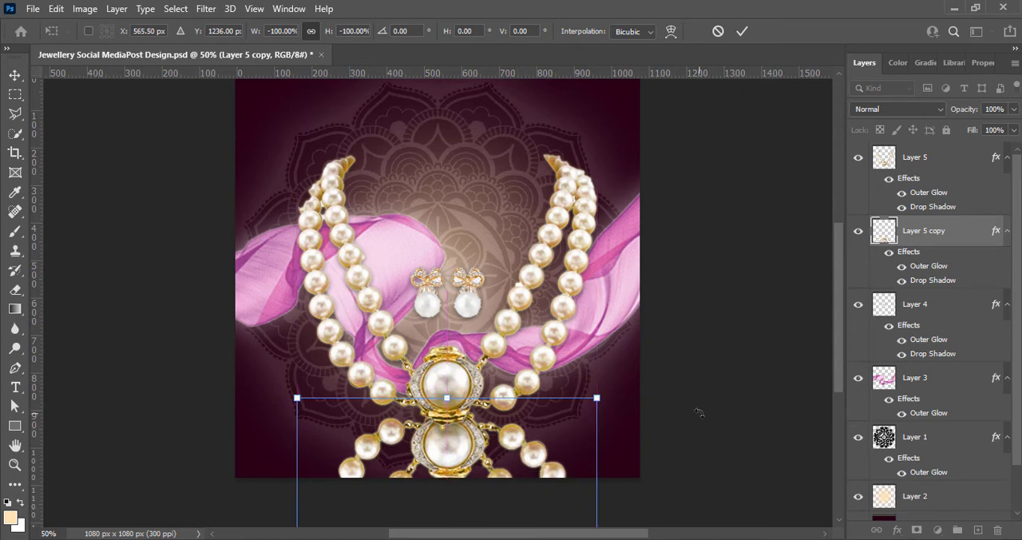
{"action": "mouse_move", "coordinate": [450, 450]}
{"action": "left_mouse_down"}
{"action": "mouse_move", "coordinate": [436, 452]}
{"action": "mouse_move", "coordinate": [447, 460]}
{"action": "left_mouse_up"}
{"action": "left_click", "coordinate": [739, 32]}
Lower the opacity of the necklace reflection layer to 22% and save the document
{"action": "left_click_drag", "start_coordinate": [1015, 110], "coordinate": [976, 126]}
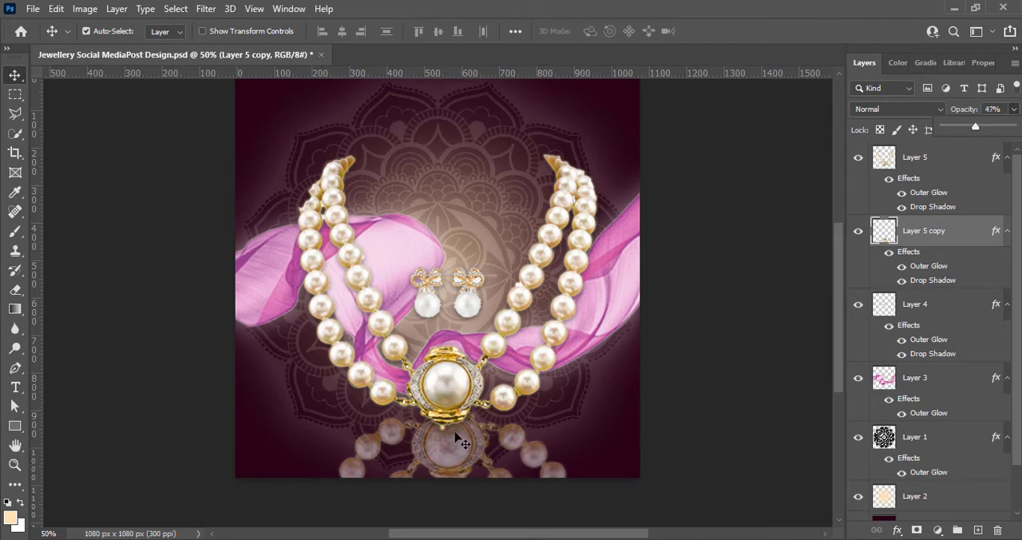
{"action": "left_click_drag", "start_coordinate": [973, 130], "coordinate": [960, 130]}
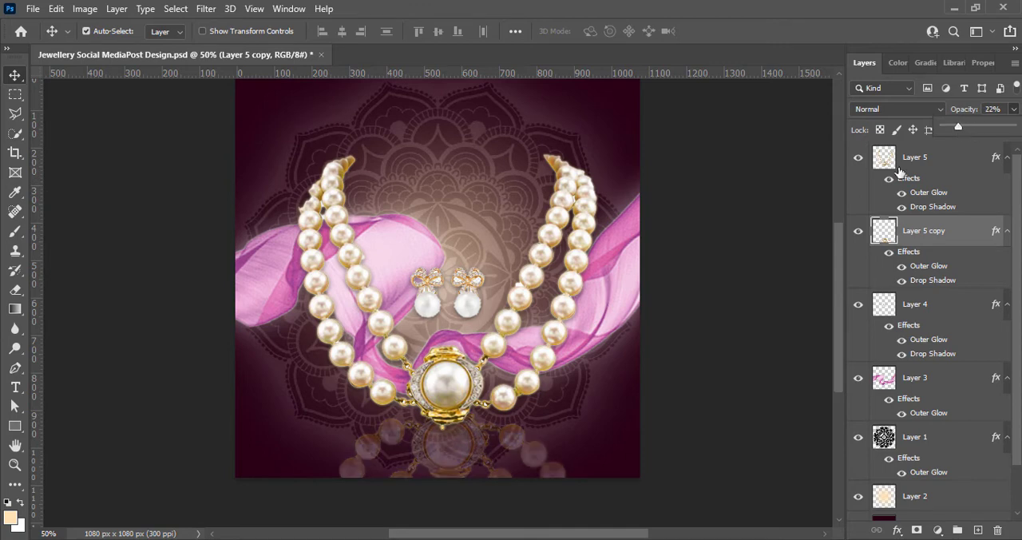
{"action": "left_click", "coordinate": [688, 375]}
{"action": "key", "text": "ctrl+s"}
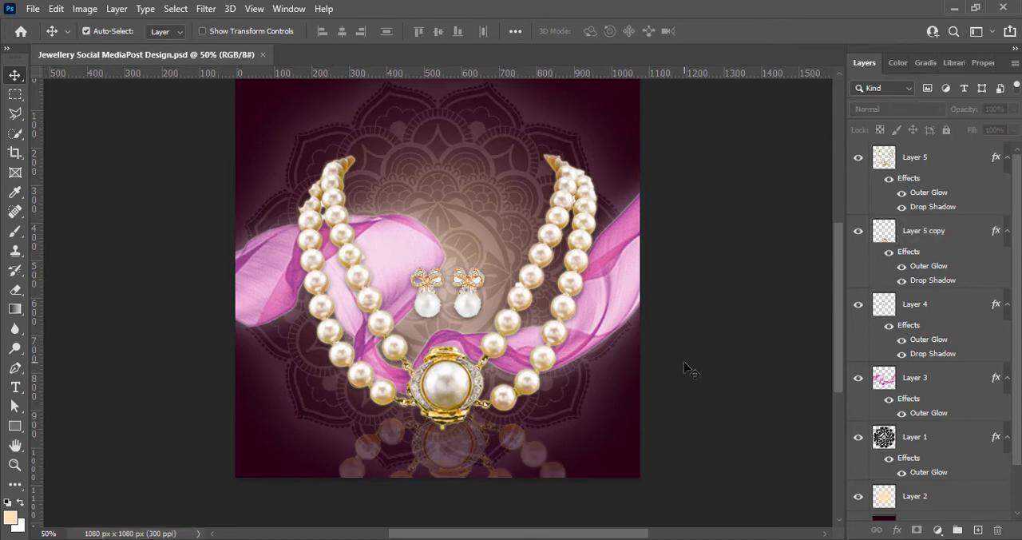
Set the opacity of the necklace reflection layer to 18%
{"action": "left_click", "coordinate": [532, 454]}
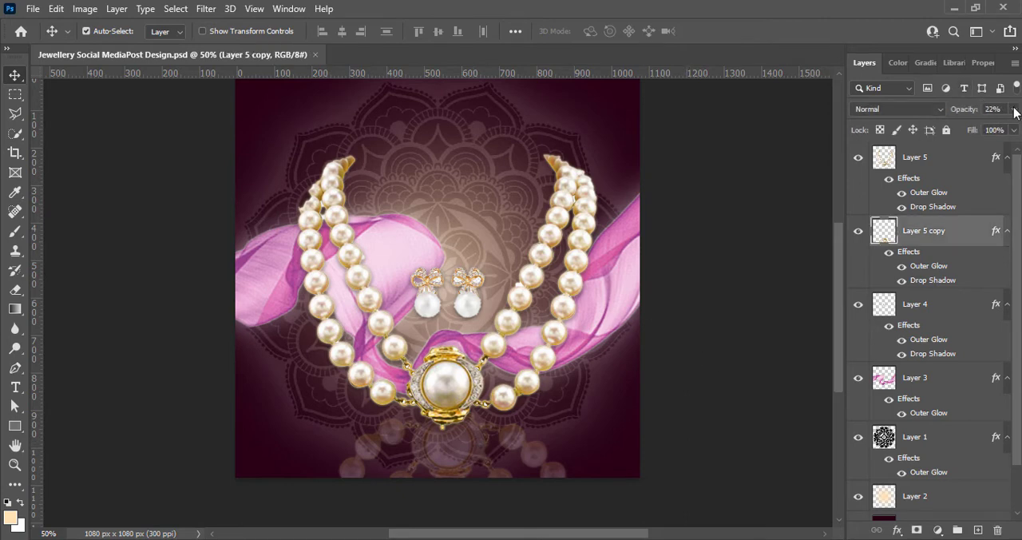
{"action": "left_click", "coordinate": [1014, 110]}
{"action": "left_click_drag", "start_coordinate": [996, 110], "coordinate": [977, 115]}
{"action": "type", "text": "18"}
{"action": "key", "text": "Return"}
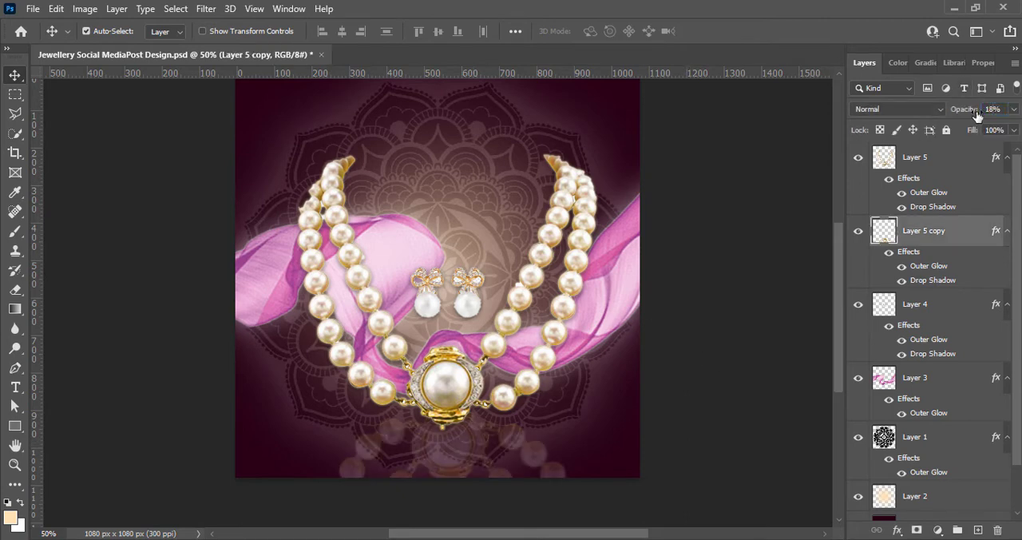
{"action": "left_click", "coordinate": [765, 357]}
Change the background rectangle's fill to the brighter maroon #4a0119 and save the document
{"action": "scroll", "coordinate": [958, 341], "scroll_direction": "down", "scroll_amount": 2}
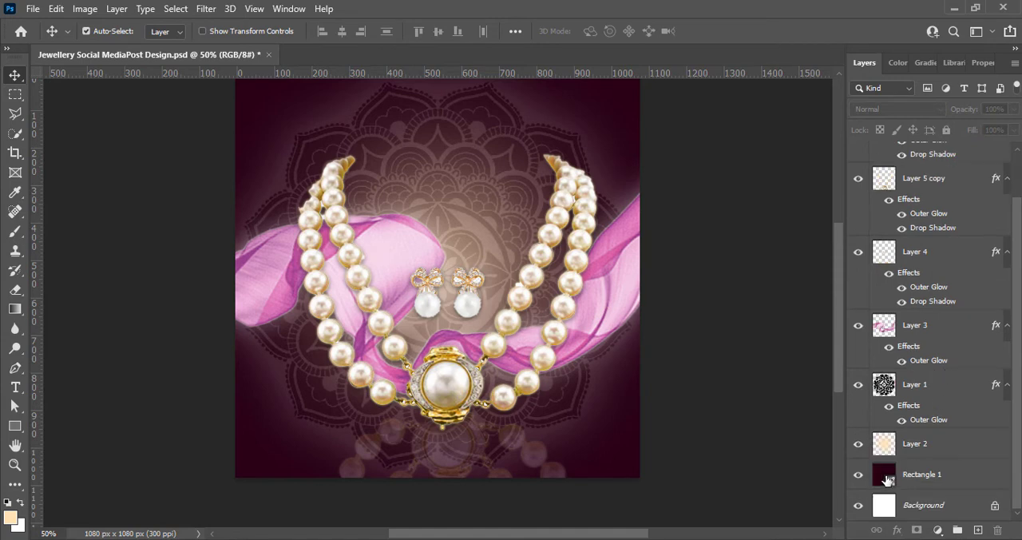
{"action": "double_click", "coordinate": [887, 479]}
{"action": "left_click_drag", "start_coordinate": [628, 206], "coordinate": [704, 213]}
{"action": "left_click_drag", "start_coordinate": [725, 257], "coordinate": [724, 246]}
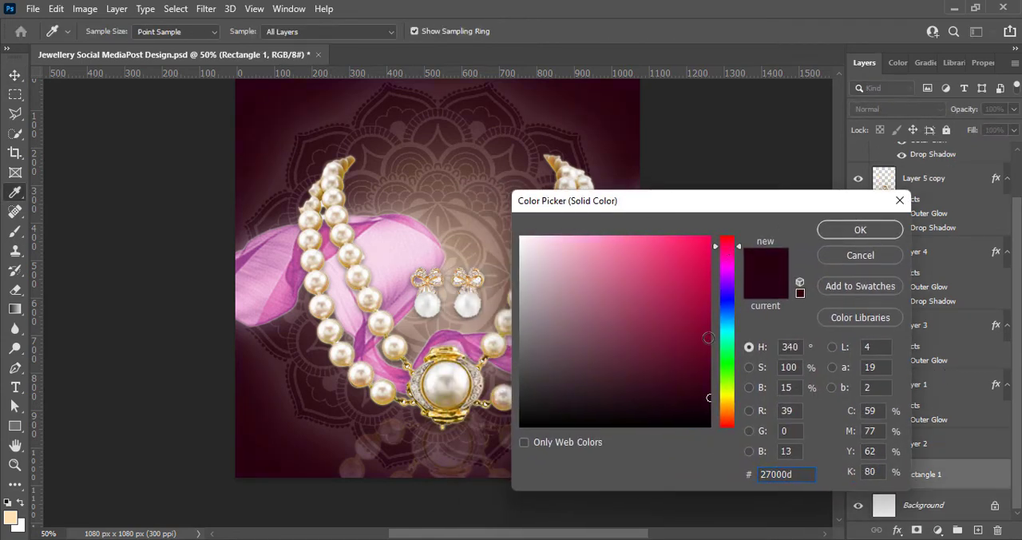
{"action": "left_click_drag", "start_coordinate": [709, 338], "coordinate": [717, 364]}
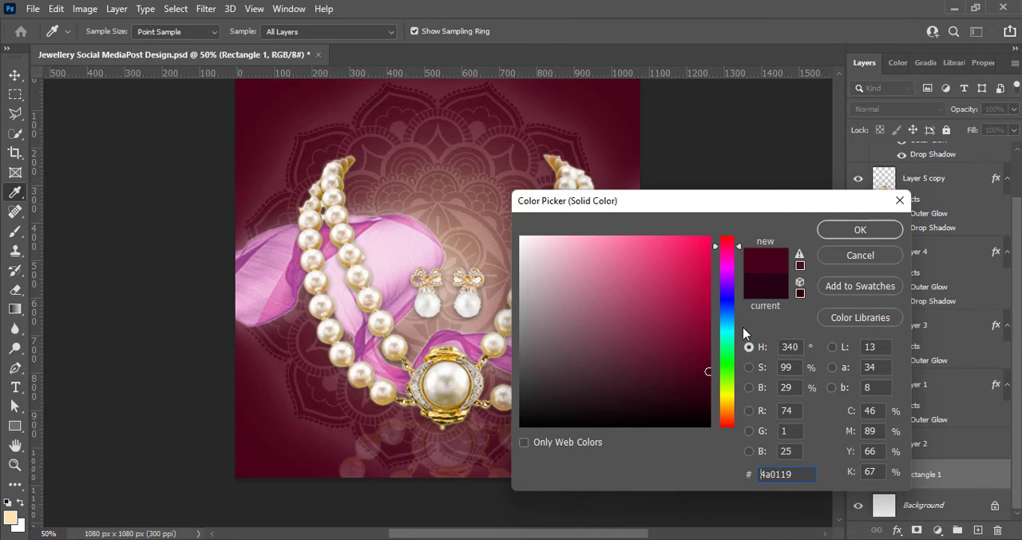
{"action": "left_click", "coordinate": [861, 229]}
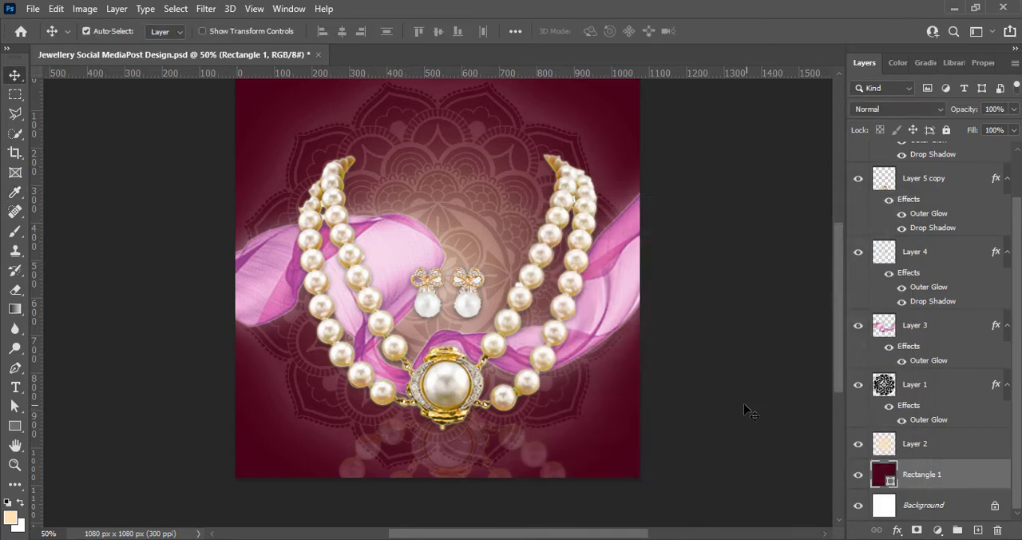
{"action": "scroll", "coordinate": [743, 411], "scroll_direction": "up", "scroll_amount": 1}
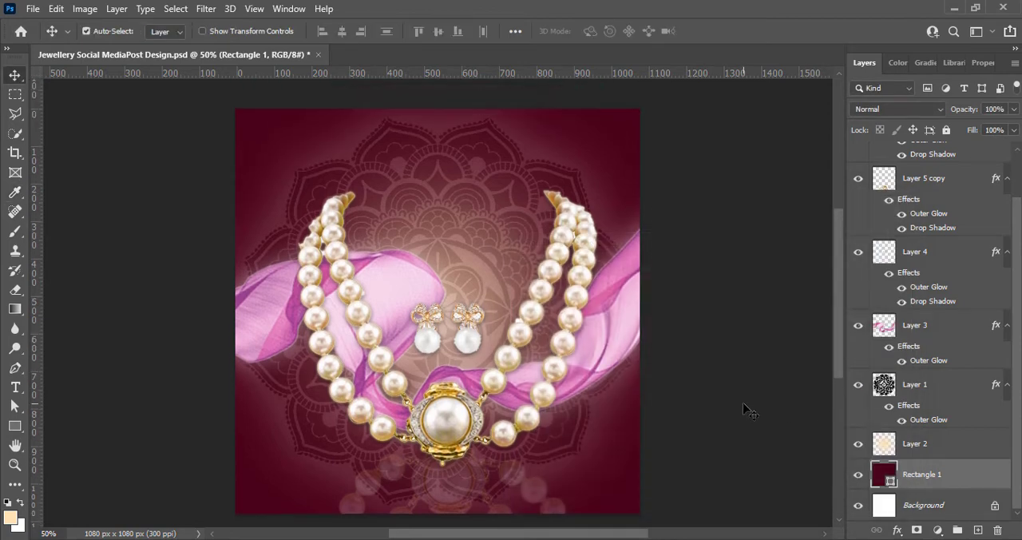
{"action": "left_click", "coordinate": [729, 313]}
{"action": "key", "text": "ctrl+s"}
Reduce the pink ribbon layer's opacity to 60% and save the document
{"action": "left_click", "coordinate": [612, 318]}
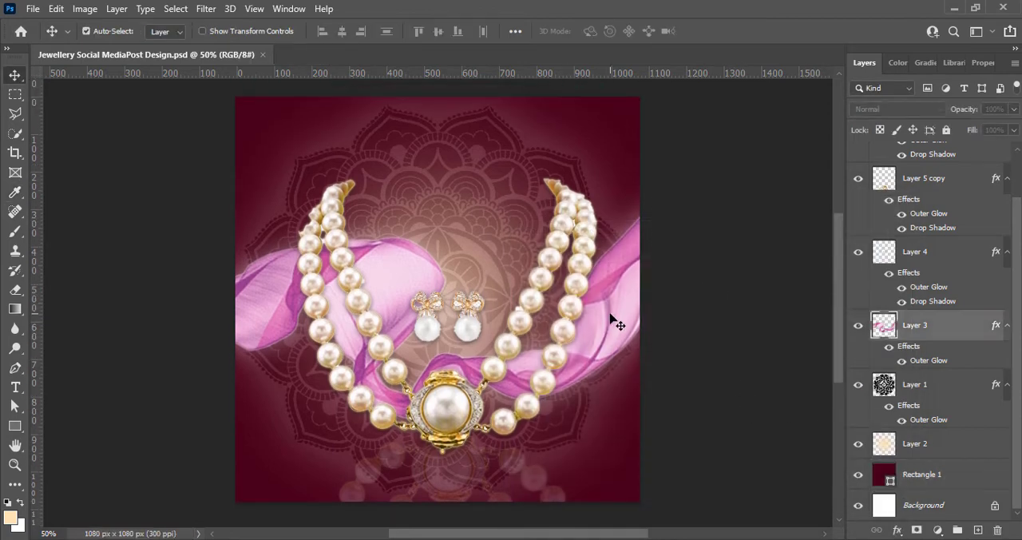
{"action": "left_click", "coordinate": [1016, 113]}
{"action": "left_click_drag", "start_coordinate": [1013, 129], "coordinate": [986, 125]}
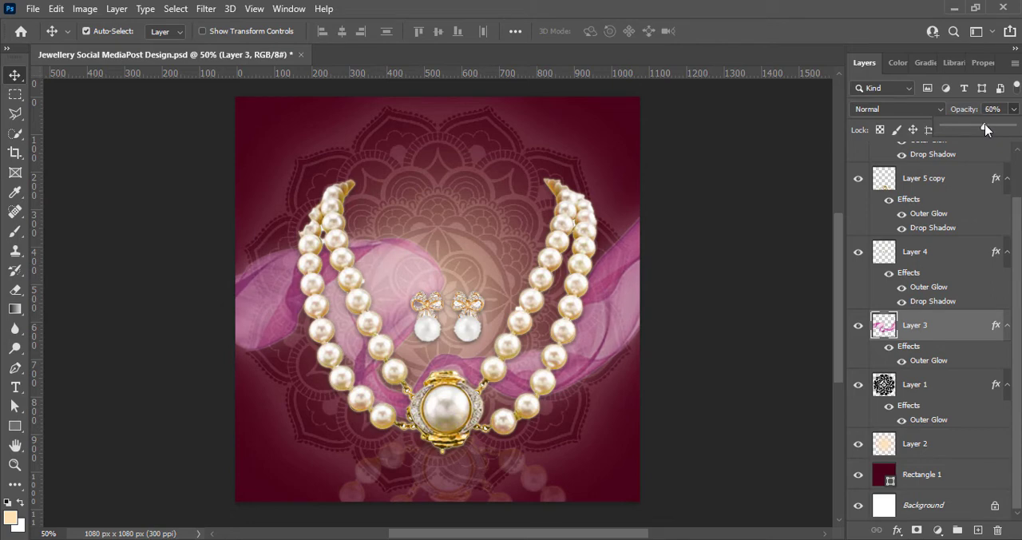
{"action": "left_click", "coordinate": [703, 337]}
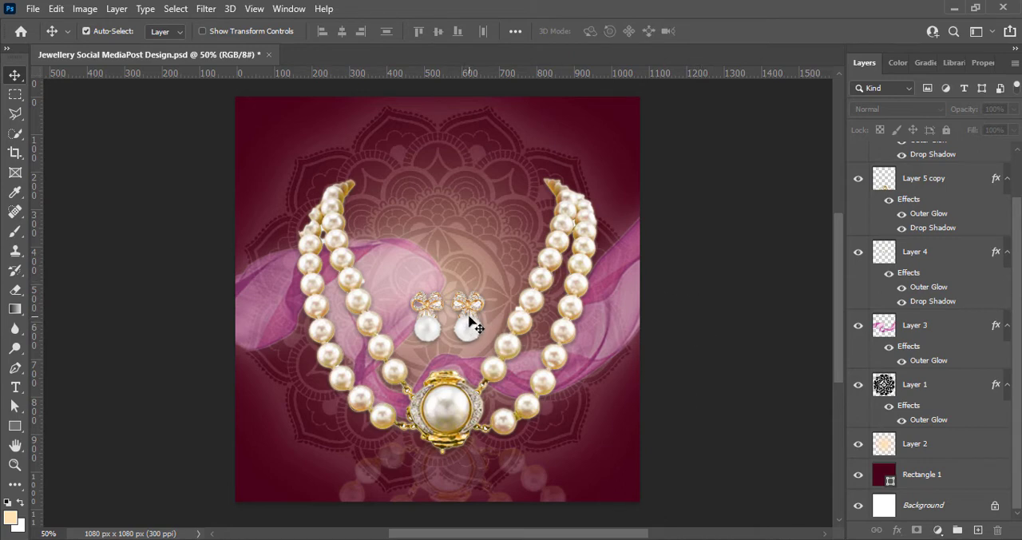
{"action": "key", "text": "ctrl+s"}
Add a new layer at the top of the stack and create the horizontal text "Exclusive" above the necklace
{"action": "scroll", "coordinate": [928, 367], "scroll_direction": "up", "scroll_amount": 2}
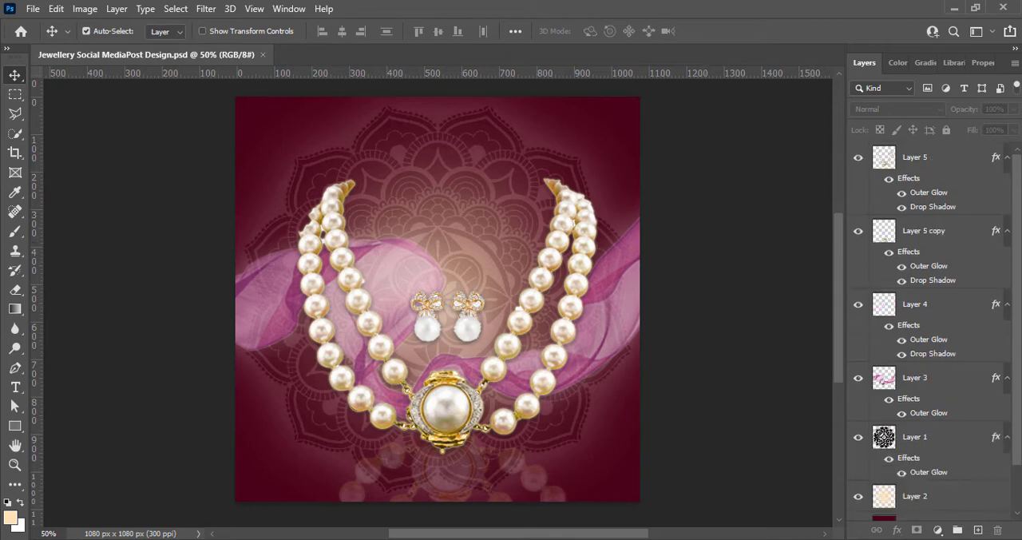
{"action": "left_click", "coordinate": [978, 529]}
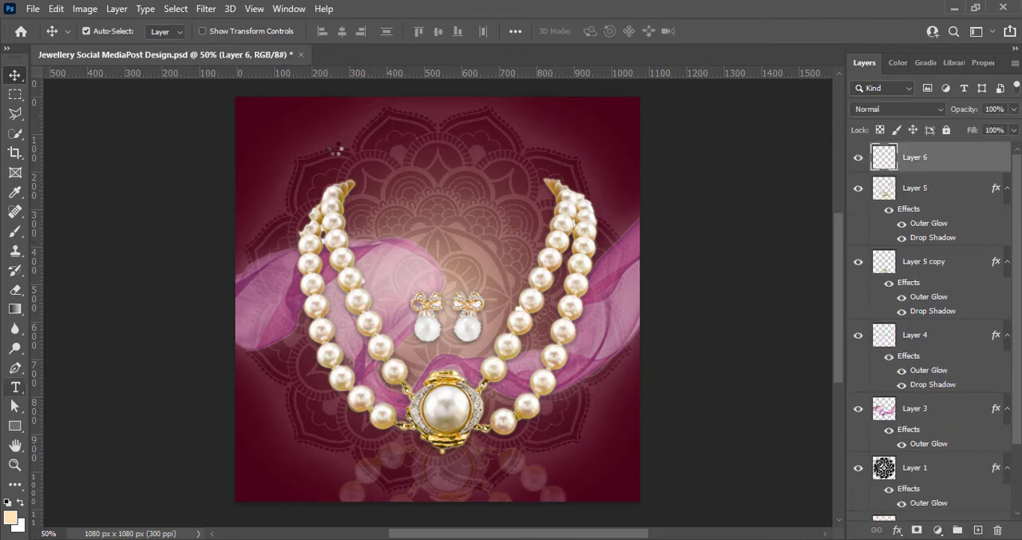
{"action": "key", "text": "t"}
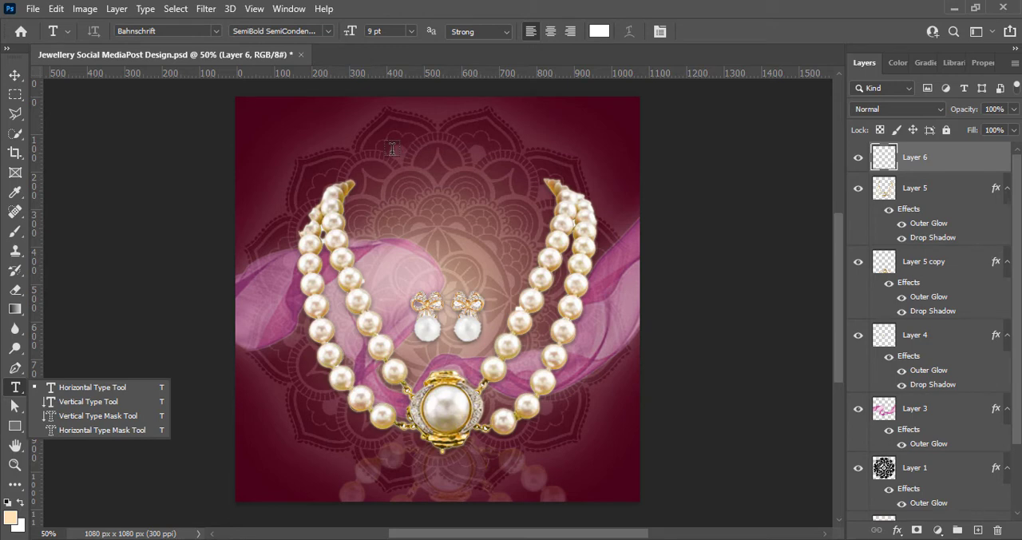
{"action": "left_click", "coordinate": [358, 131]}
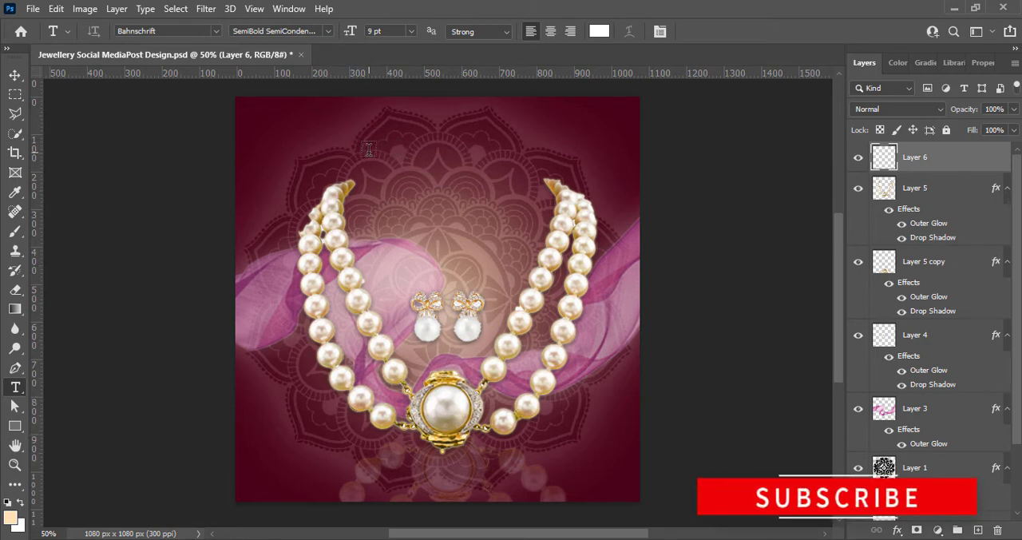
{"action": "left_click", "coordinate": [361, 136]}
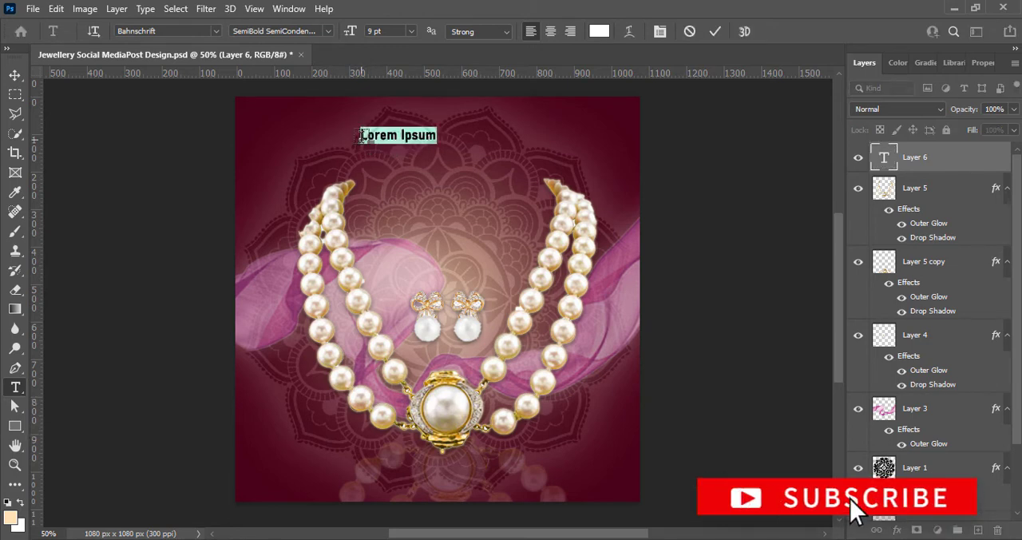
{"action": "key", "text": "BackSpace"}
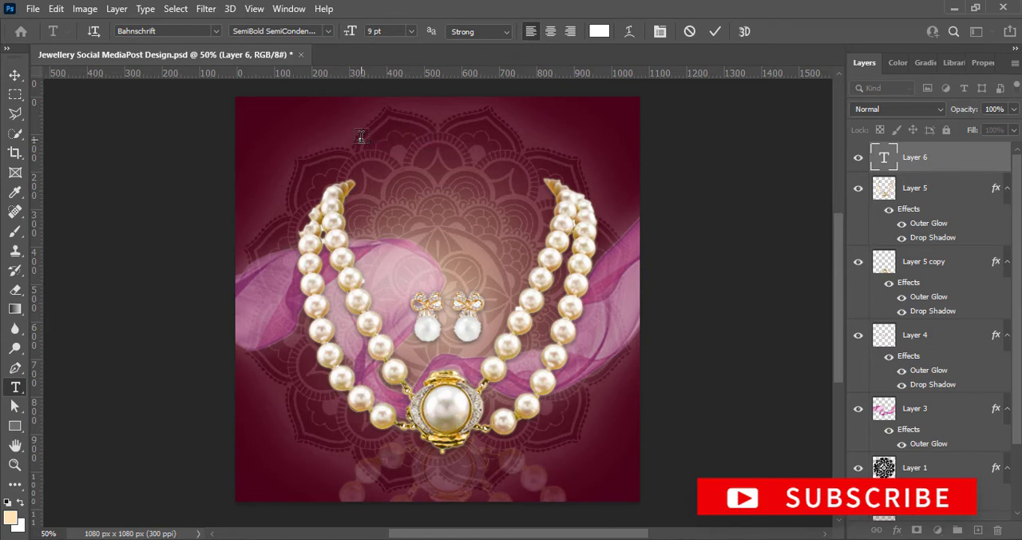
{"action": "type", "text": "Exclusive"}
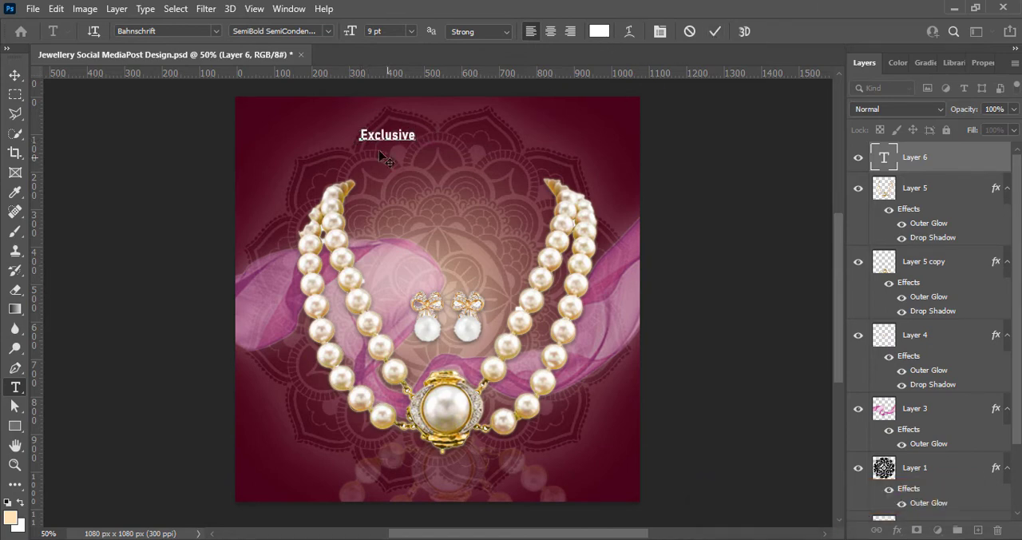
Change the font of the whole "Exclusive" text to Brush Script MT Italic
{"action": "key", "text": "ctrl+a"}
{"action": "left_click", "coordinate": [216, 31]}
{"action": "left_click", "coordinate": [200, 134]}
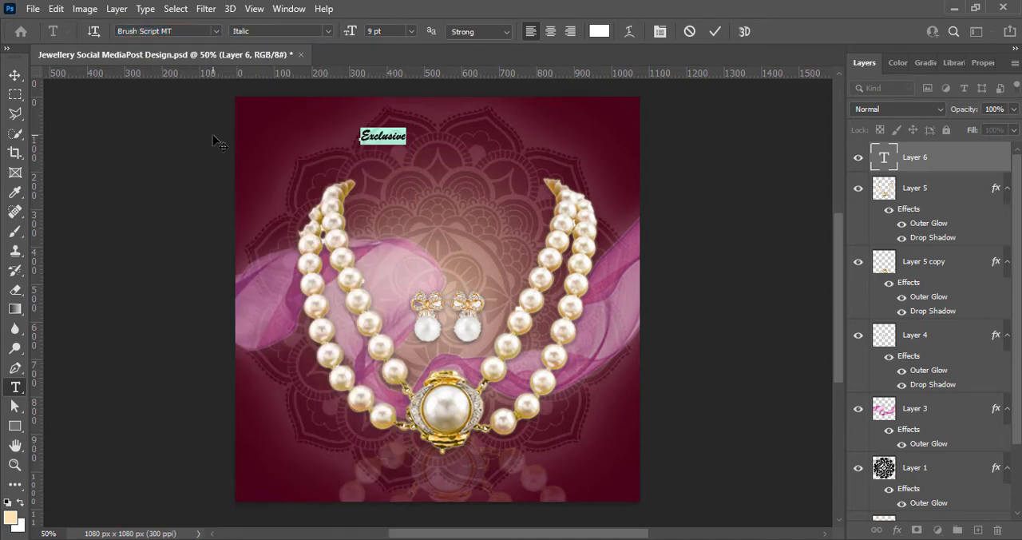
Enlarge the "Exclusive" text to 14 pt and commit the edit
{"action": "left_click", "coordinate": [411, 32]}
{"action": "left_click", "coordinate": [391, 108]}
{"action": "left_click", "coordinate": [411, 32]}
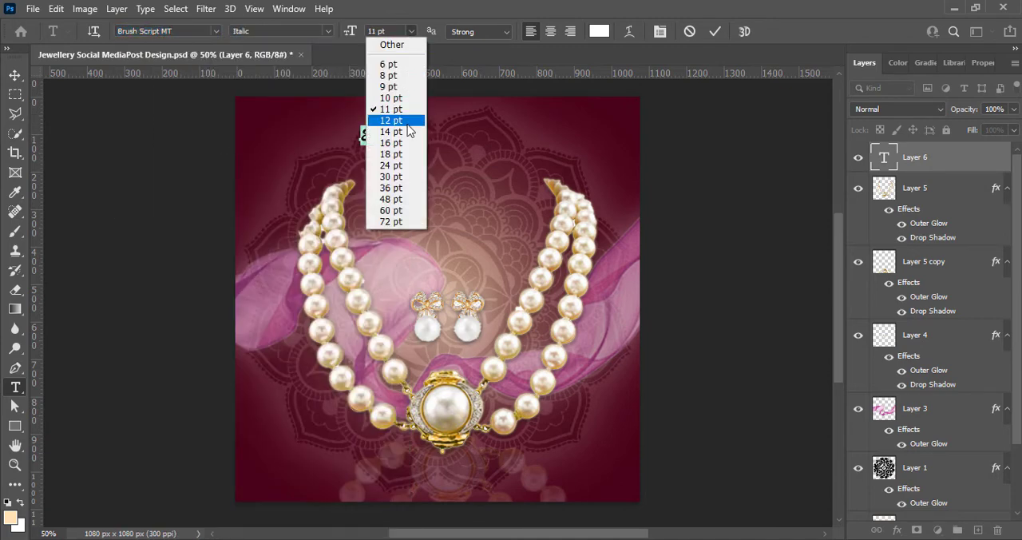
{"action": "left_click", "coordinate": [391, 131]}
{"action": "left_click", "coordinate": [716, 31]}
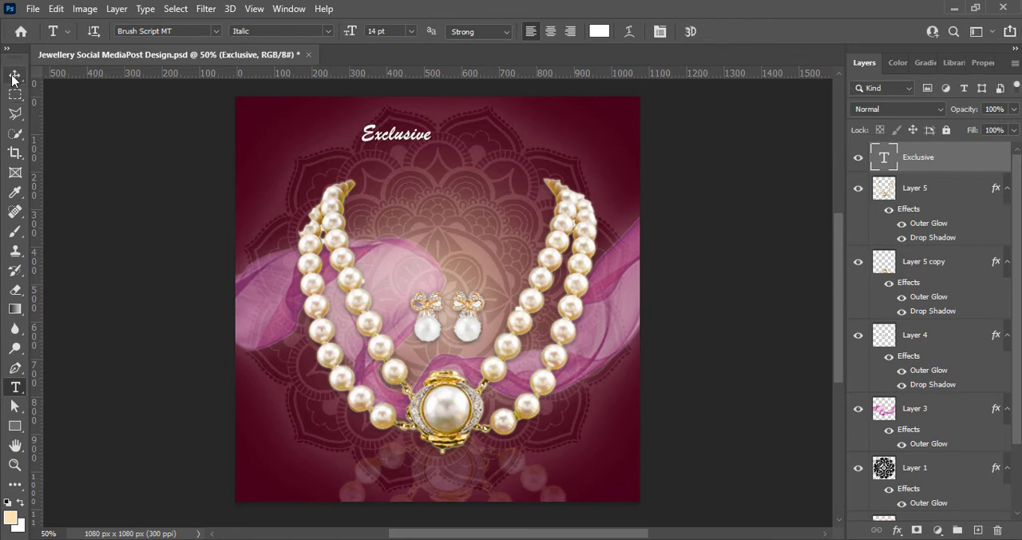
Rotate the "Exclusive" text about 34° counter-clockwise and place it above the necklace's left end
{"action": "left_click", "coordinate": [14, 74]}
{"action": "left_click_drag", "start_coordinate": [365, 141], "coordinate": [379, 157]}
{"action": "key", "text": "ctrl+t"}
{"action": "left_click_drag", "start_coordinate": [459, 164], "coordinate": [372, 107]}
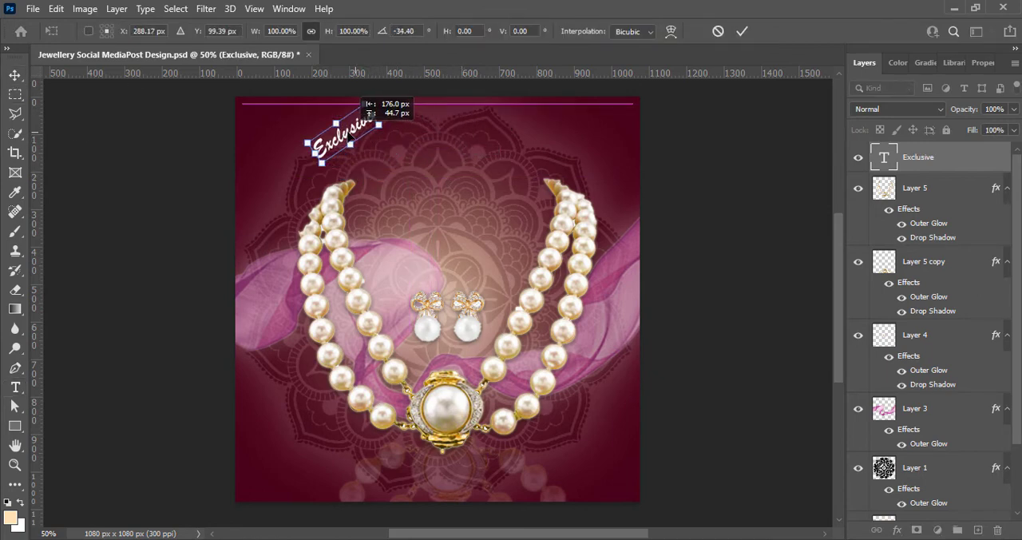
{"action": "left_click", "coordinate": [742, 31]}
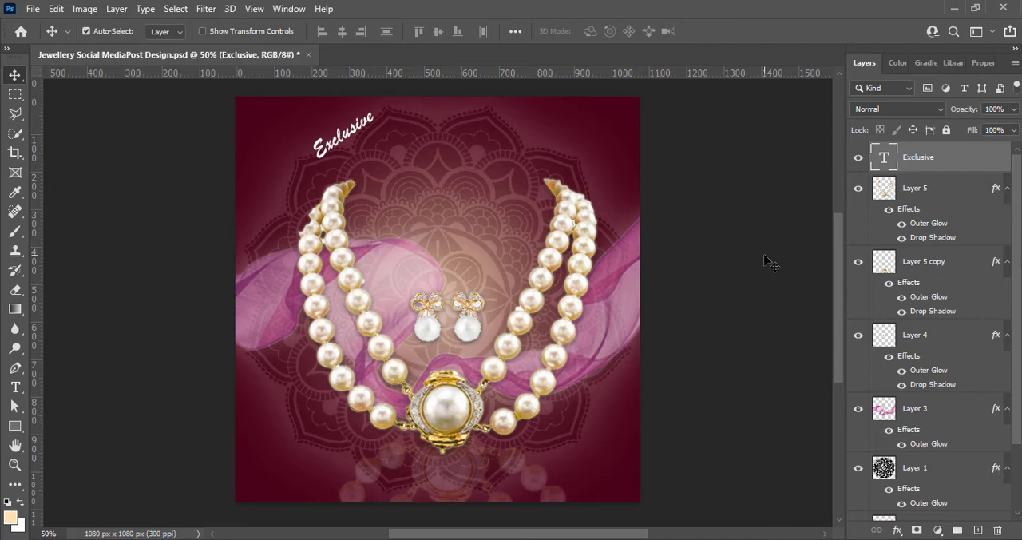
Tilt the "Exclusive" text about 3° further counter-clockwise
{"action": "key", "text": "ctrl+t"}
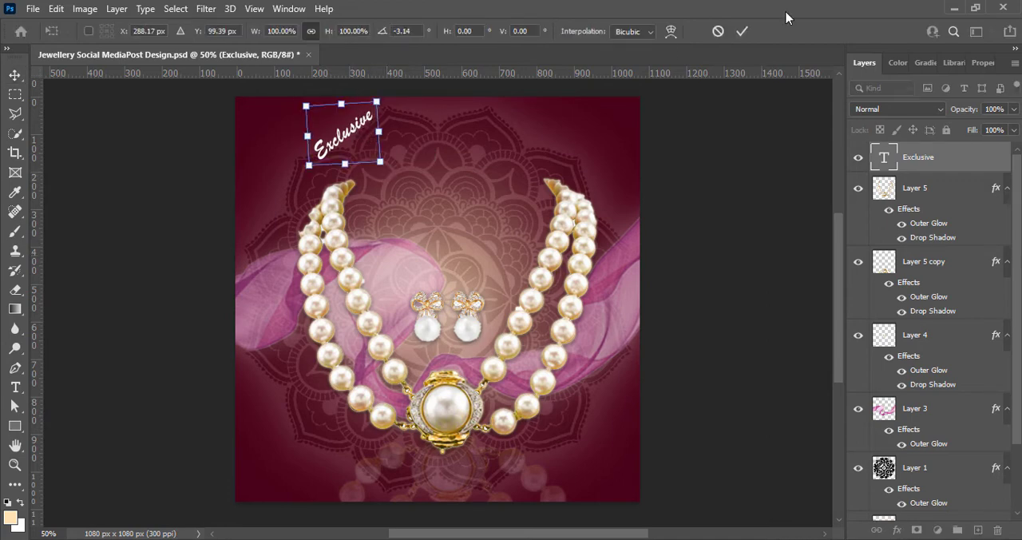
{"action": "left_click_drag", "start_coordinate": [393, 181], "coordinate": [397, 142]}
{"action": "left_click", "coordinate": [742, 31]}
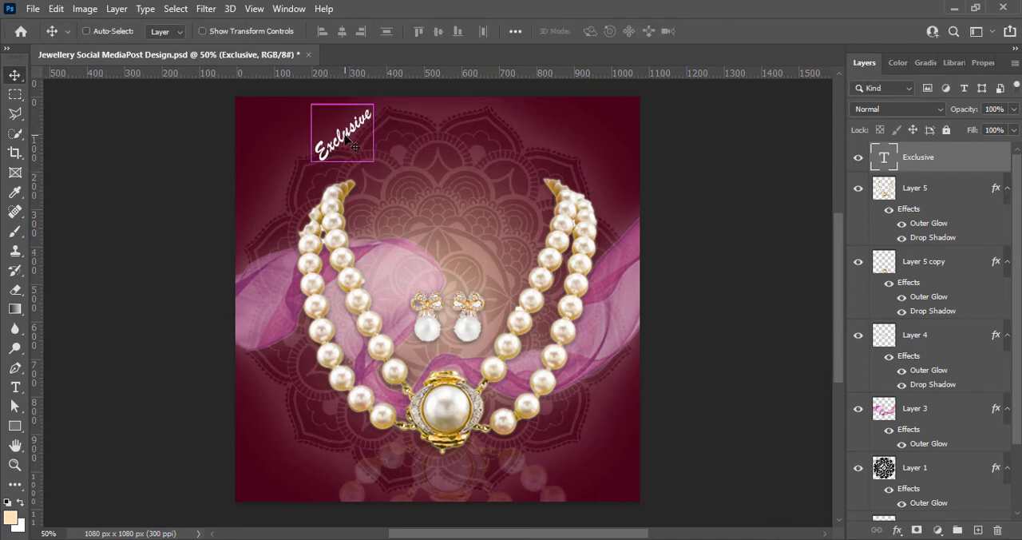
Set the "Exclusive" text size to 16 pt and shift it slightly down and left
{"action": "double_click", "coordinate": [345, 138]}
{"action": "left_click", "coordinate": [410, 33]}
{"action": "left_click", "coordinate": [391, 144]}
{"action": "left_click", "coordinate": [714, 32]}
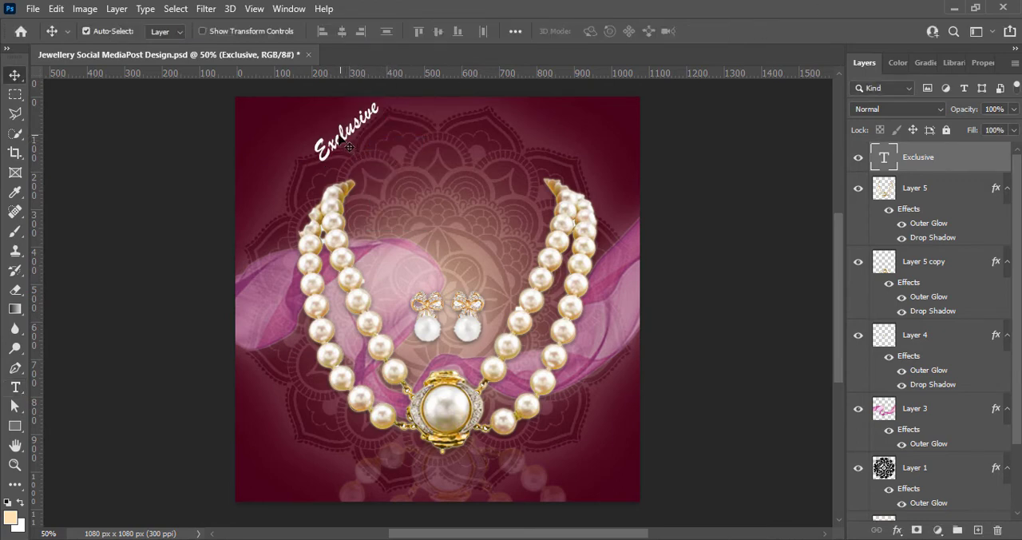
{"action": "left_click_drag", "start_coordinate": [349, 146], "coordinate": [345, 154]}
Add a new layer and create the two-line text "JEWELRY" / "COLLECTION" beside "Exclusive"
{"action": "key", "text": "ctrl+shift+alt+n"}
{"action": "key", "text": "t"}
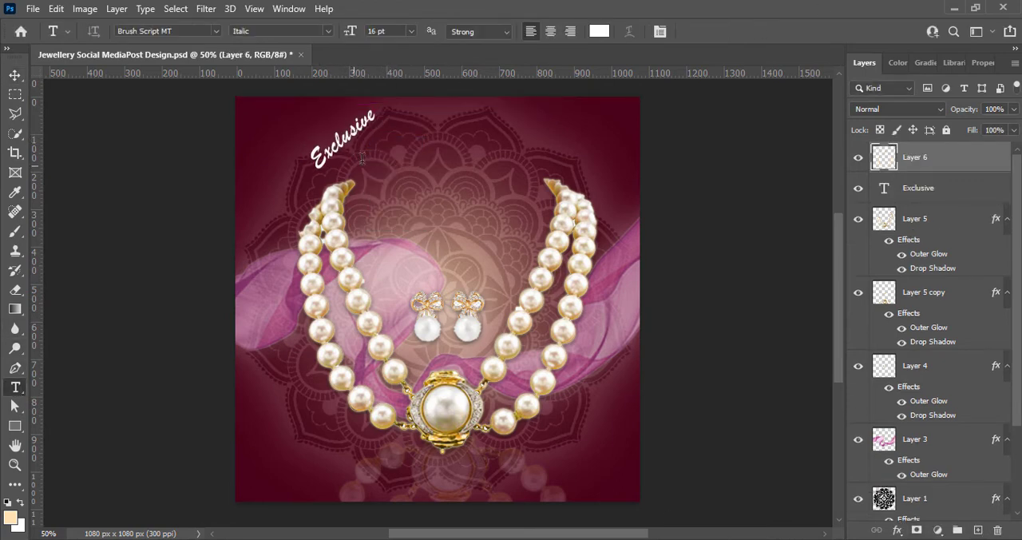
{"action": "left_click", "coordinate": [387, 149]}
{"action": "type", "text": "JEWEL"}
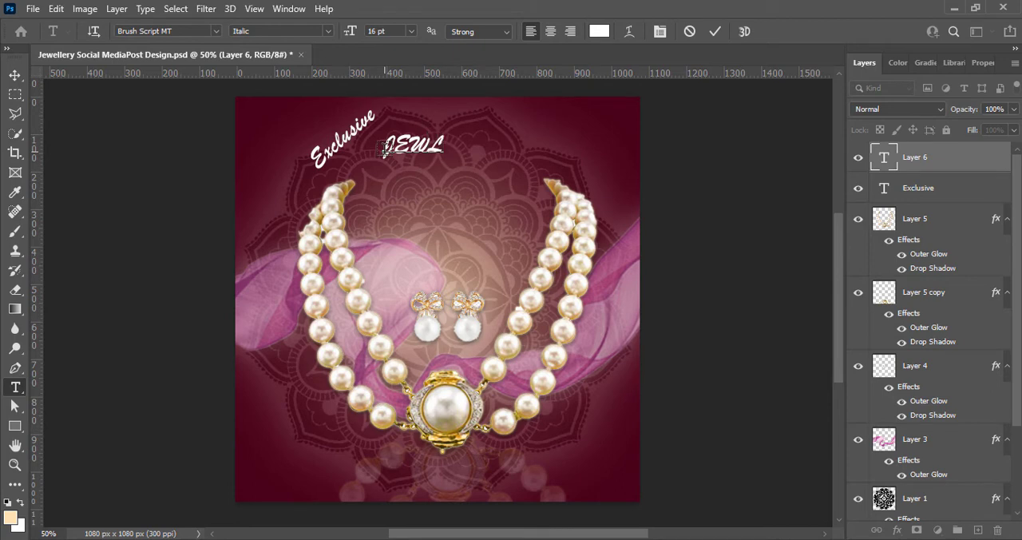
{"action": "type", "text": "RY"}
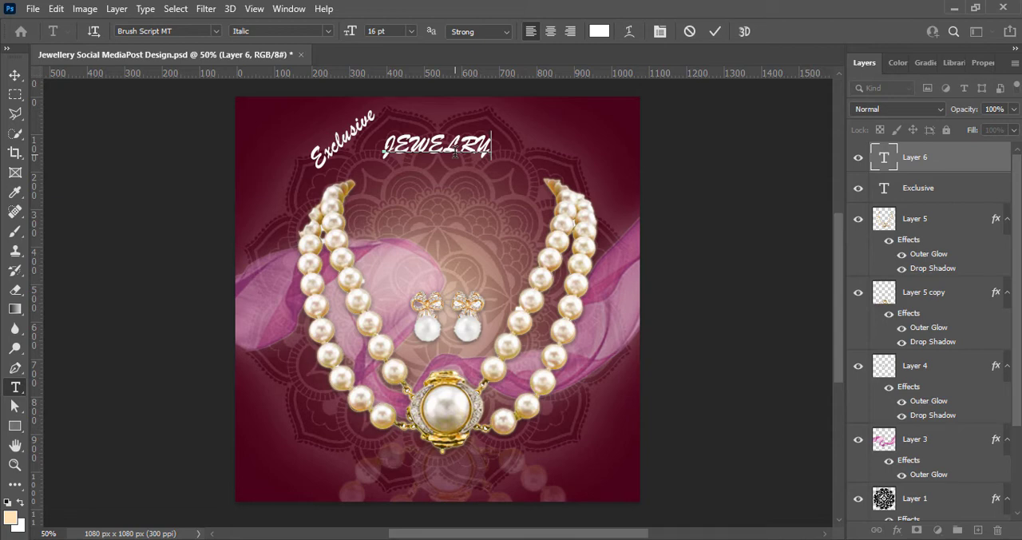
{"action": "type", "text": "COLLECTION"}
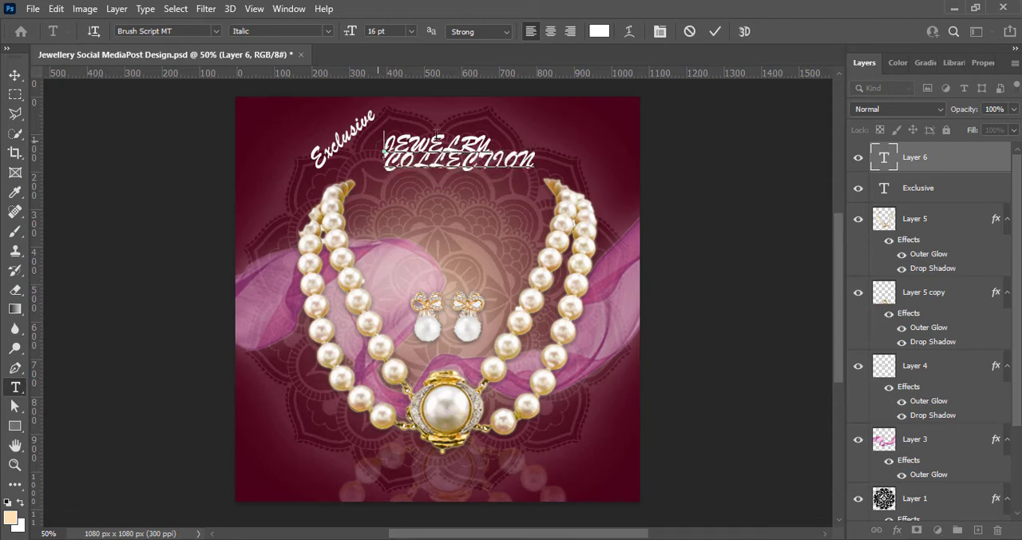
Set the word "JEWELRY" in Gloucester MT Extra Condensed at 24 pt
{"action": "left_click_drag", "start_coordinate": [437, 136], "coordinate": [496, 141]}
{"action": "left_click", "coordinate": [216, 31]}
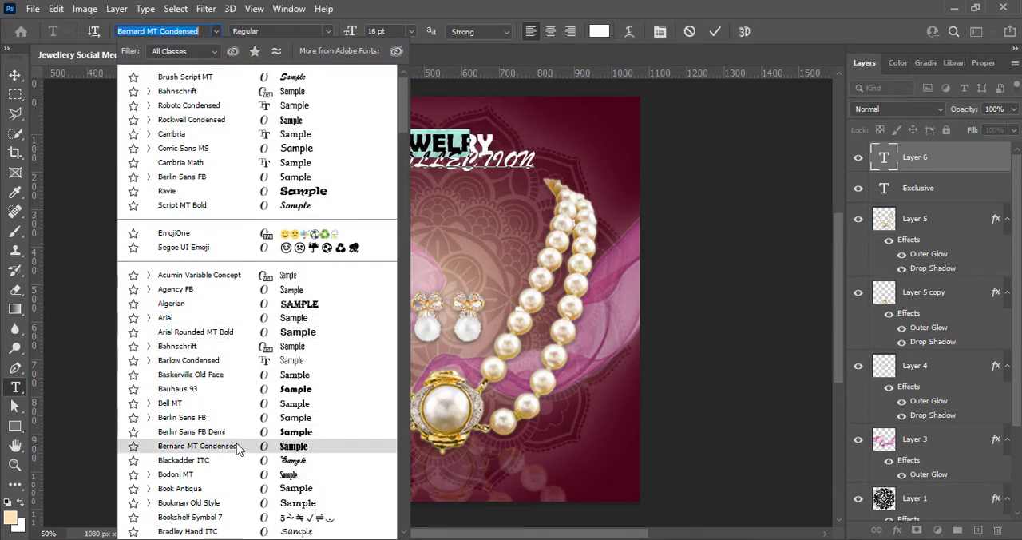
{"action": "scroll", "coordinate": [237, 450], "scroll_direction": "down", "scroll_amount": 9}
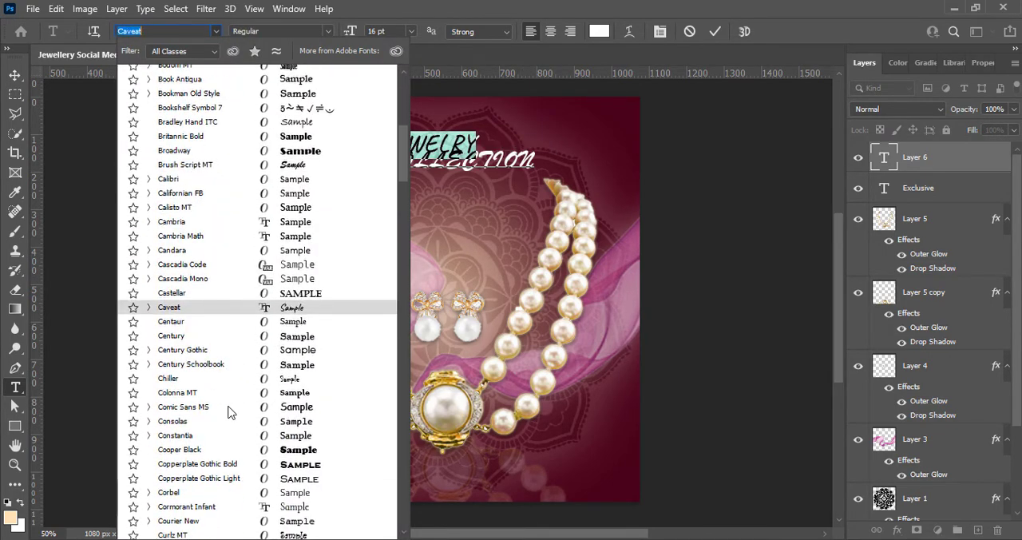
{"action": "scroll", "coordinate": [229, 411], "scroll_direction": "down", "scroll_amount": 3}
{"action": "scroll", "coordinate": [231, 423], "scroll_direction": "down", "scroll_amount": 9}
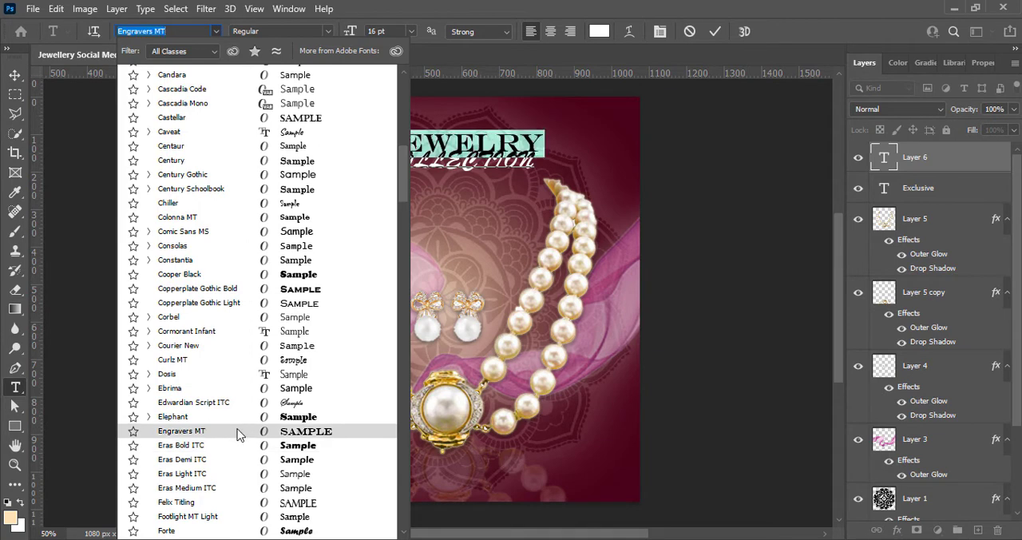
{"action": "scroll", "coordinate": [238, 435], "scroll_direction": "down", "scroll_amount": 2}
{"action": "scroll", "coordinate": [241, 412], "scroll_direction": "down", "scroll_amount": 2}
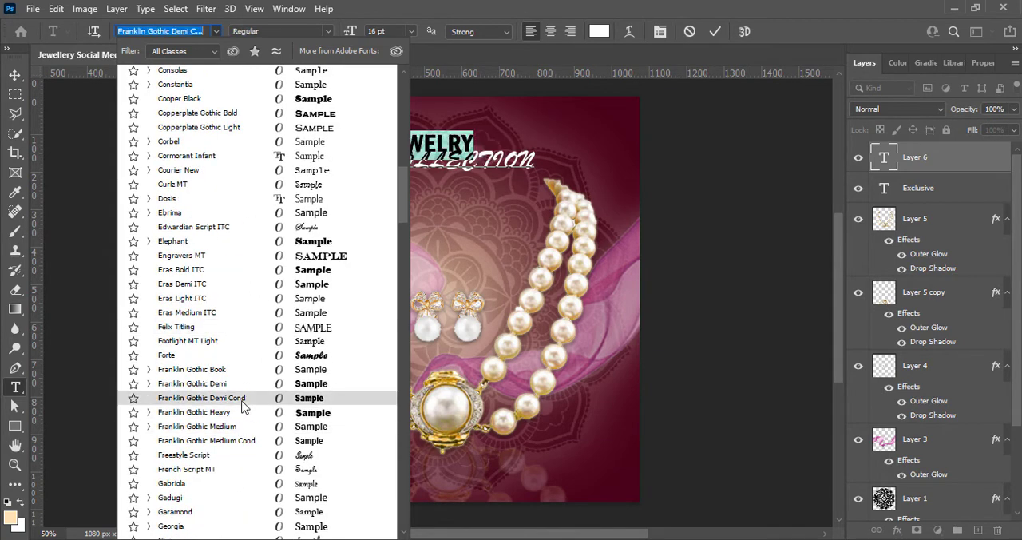
{"action": "scroll", "coordinate": [244, 413], "scroll_direction": "down", "scroll_amount": 5}
{"action": "left_click", "coordinate": [240, 411]}
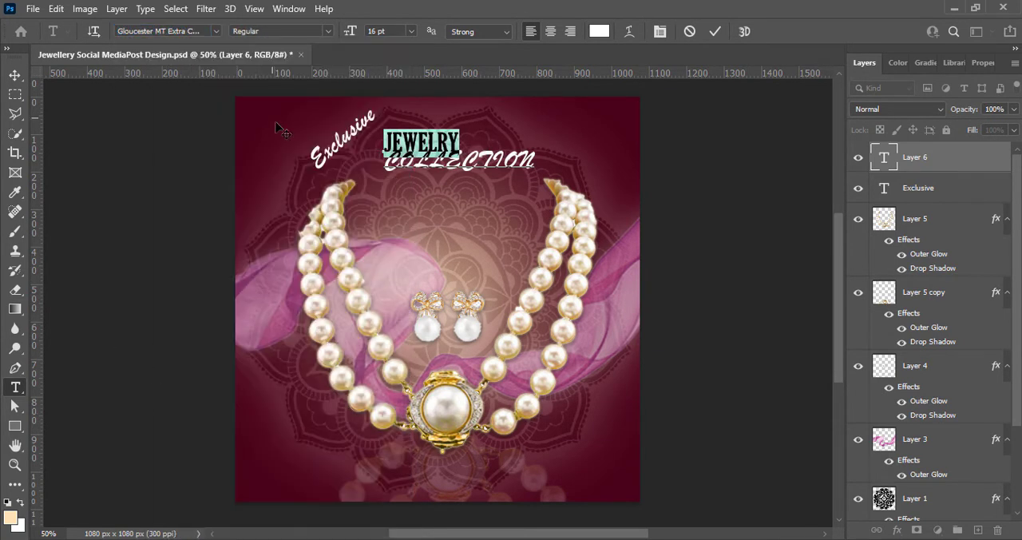
{"action": "left_click", "coordinate": [411, 32]}
{"action": "left_click", "coordinate": [387, 157]}
Give the "COLLECTION" line 18 pt leading and the Lucida Handwriting Italic font
{"action": "left_click_drag", "start_coordinate": [387, 167], "coordinate": [536, 167]}
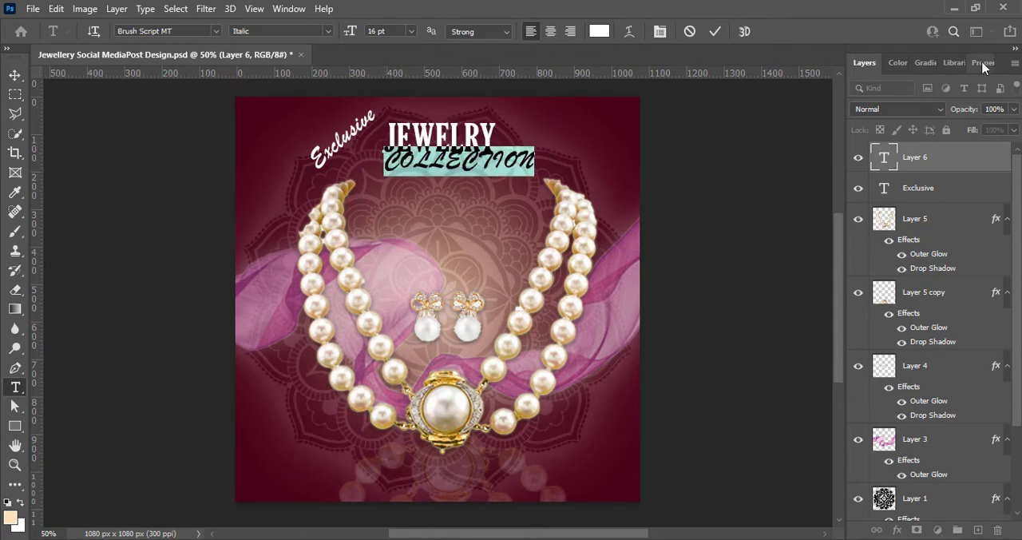
{"action": "left_click", "coordinate": [983, 63]}
{"action": "left_click", "coordinate": [992, 258]}
{"action": "left_click", "coordinate": [984, 380]}
{"action": "left_click", "coordinate": [215, 31]}
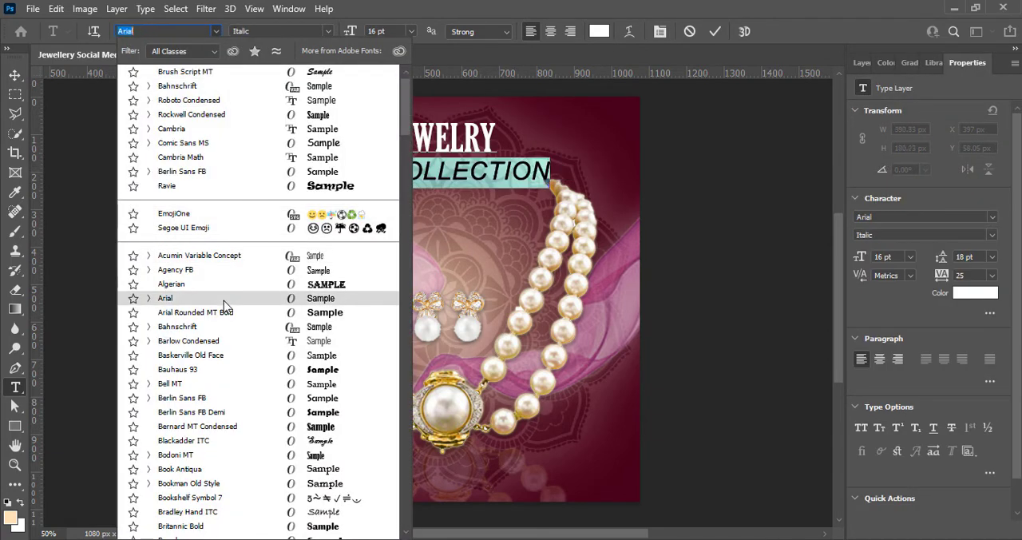
{"action": "scroll", "coordinate": [233, 416], "scroll_direction": "down", "scroll_amount": 12}
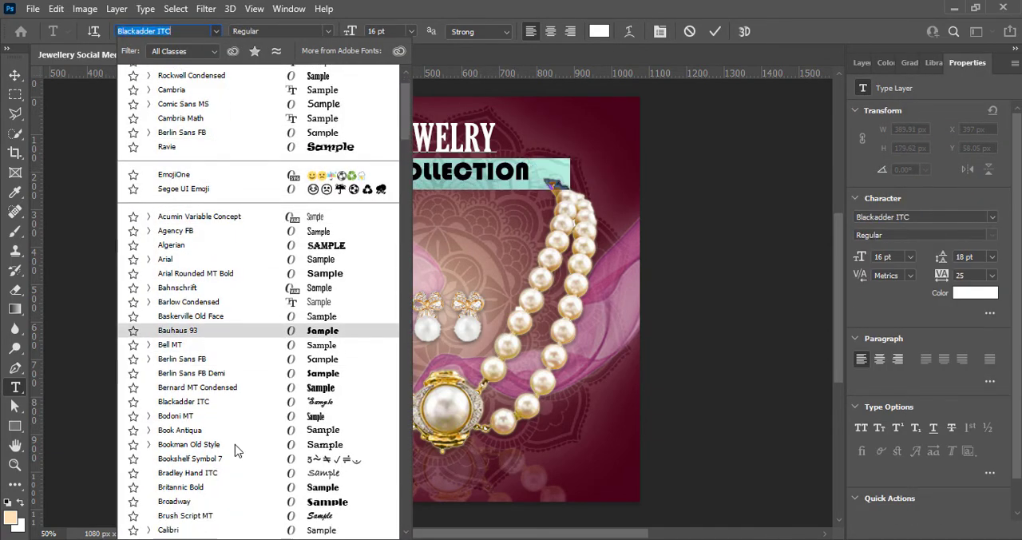
{"action": "scroll", "coordinate": [233, 436], "scroll_direction": "down", "scroll_amount": 15}
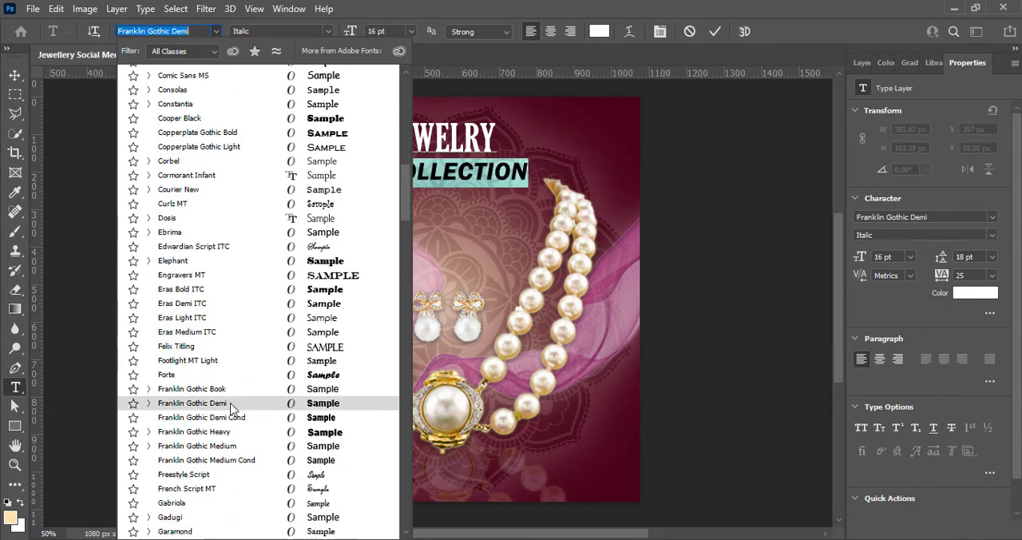
{"action": "scroll", "coordinate": [268, 378], "scroll_direction": "down", "scroll_amount": 11}
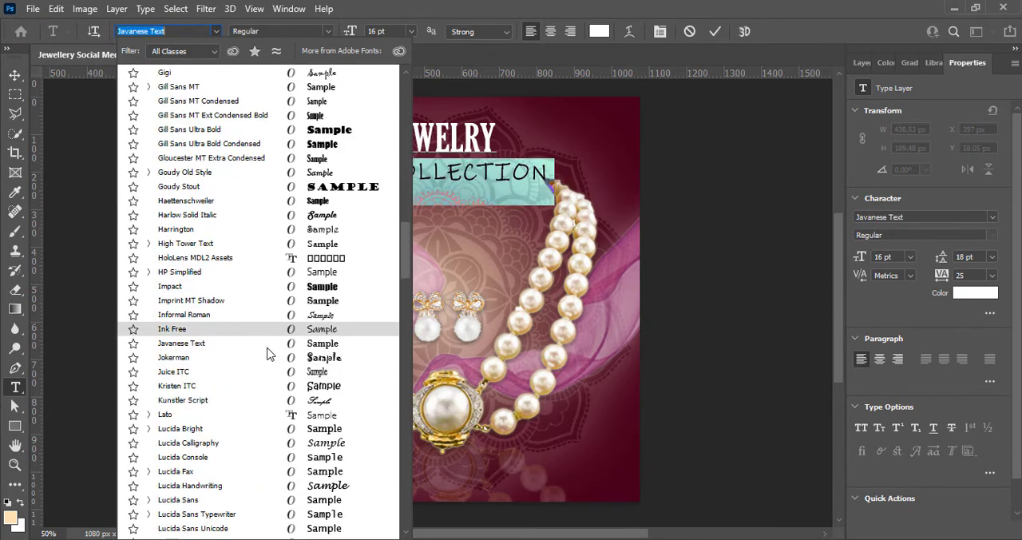
Centre-align the "JEWELRY COLLECTION" text and commit the edit
{"action": "left_click_drag", "start_coordinate": [387, 138], "coordinate": [543, 174]}
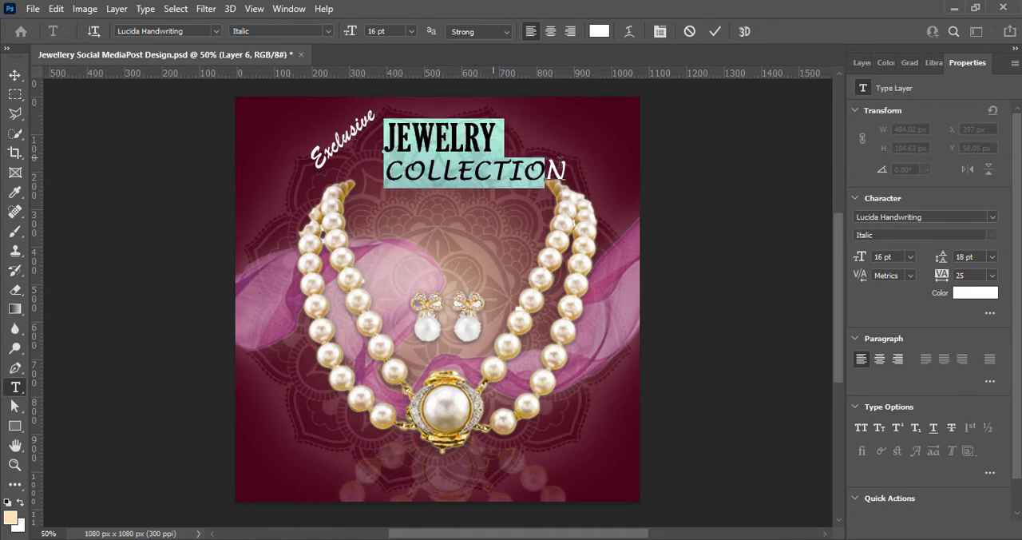
{"action": "left_click", "coordinate": [550, 32]}
{"action": "left_click", "coordinate": [714, 32]}
Move the "JEWELRY COLLECTION" text between the necklace's upper ends and lower "Exclusive" slightly
{"action": "key", "text": "v"}
{"action": "left_click_drag", "start_coordinate": [382, 153], "coordinate": [444, 166]}
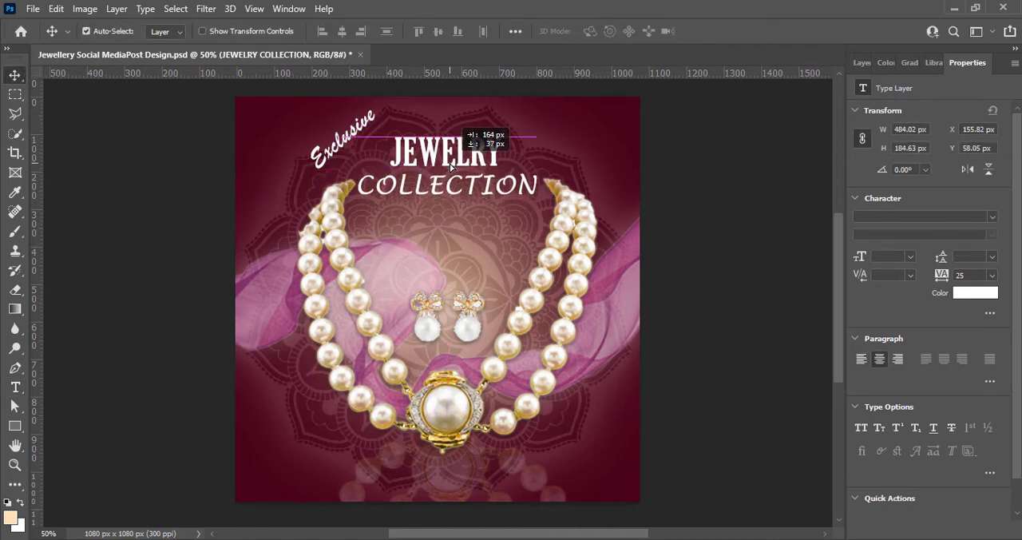
{"action": "left_click_drag", "start_coordinate": [345, 138], "coordinate": [346, 145]}
Increase the size of the word "JEWELRY" to 26 pt
{"action": "double_click", "coordinate": [427, 155]}
{"action": "double_click", "coordinate": [426, 155]}
{"action": "left_click", "coordinate": [412, 33]}
{"action": "left_click", "coordinate": [413, 33]}
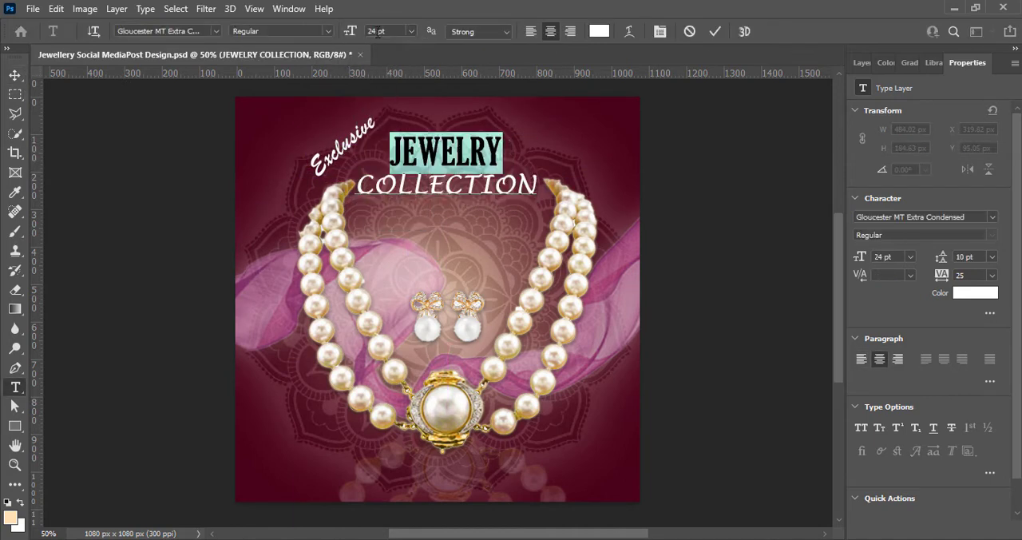
{"action": "left_click_drag", "start_coordinate": [379, 32], "coordinate": [360, 47]}
{"action": "type", "text": "26"}
{"action": "left_click", "coordinate": [328, 32]}
{"action": "left_click", "coordinate": [328, 32]}
Recolour the word "JEWELRY" golden yellow and commit the edit
{"action": "left_click", "coordinate": [599, 32]}
{"action": "left_click_drag", "start_coordinate": [727, 424], "coordinate": [727, 403]}
{"action": "left_click_drag", "start_coordinate": [664, 240], "coordinate": [644, 235]}
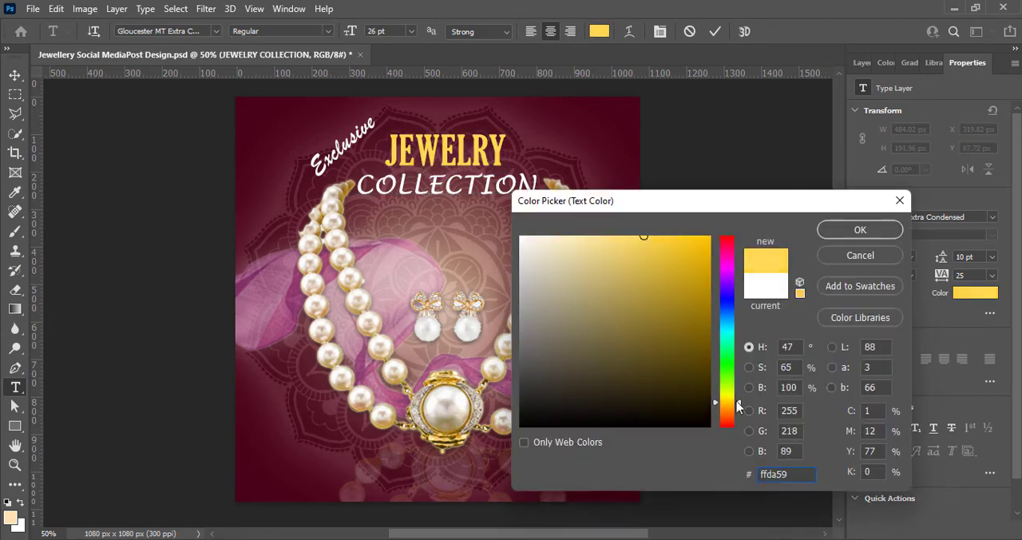
{"action": "left_click_drag", "start_coordinate": [725, 408], "coordinate": [725, 404]}
{"action": "left_click", "coordinate": [655, 237]}
{"action": "left_click", "coordinate": [825, 231]}
{"action": "left_click", "coordinate": [715, 33]}
Move the "JEWELRY COLLECTION" text down to a Y position of about 120 px
{"action": "left_click_drag", "start_coordinate": [356, 186], "coordinate": [539, 187]}
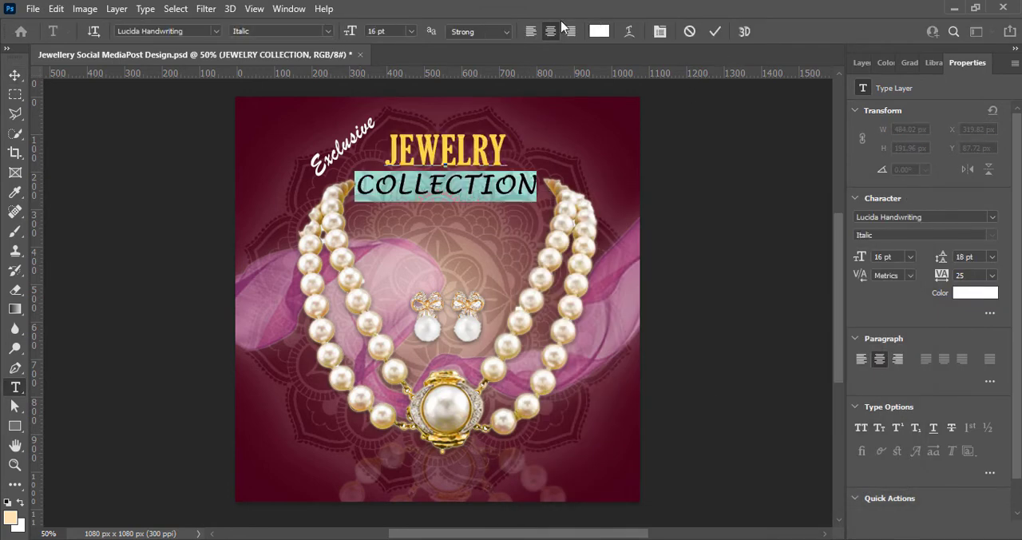
{"action": "left_click", "coordinate": [714, 32]}
{"action": "key", "text": "v"}
{"action": "key", "text": "Down"}
{"action": "key", "text": "Down"}
{"action": "key", "text": "Down"}
{"action": "key", "text": "Down"}
{"action": "key", "text": "Down"}
{"action": "key", "text": "Down"}
{"action": "key", "text": "Down"}
{"action": "key", "text": "Down"}
{"action": "key", "text": "Down"}
{"action": "key", "text": "Down"}
{"action": "key", "text": "Down"}
{"action": "key", "text": "Down"}
{"action": "key", "text": "Down"}
{"action": "key", "text": "Down"}
{"action": "key", "text": "Down"}
{"action": "key", "text": "Down"}
{"action": "key", "text": "Down"}
{"action": "key", "text": "Down"}
{"action": "key", "text": "Down"}
{"action": "key", "text": "Down"}
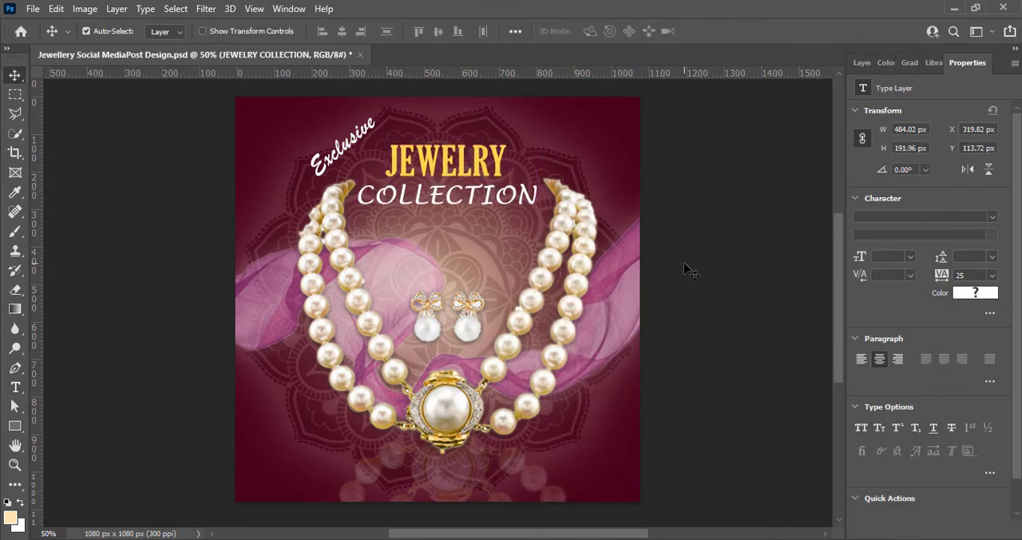
{"action": "mouse_move", "coordinate": [431, 175]}
{"action": "left_mouse_down"}
{"action": "mouse_move", "coordinate": [433, 164]}
{"action": "mouse_move", "coordinate": [441, 172]}
{"action": "left_mouse_up"}
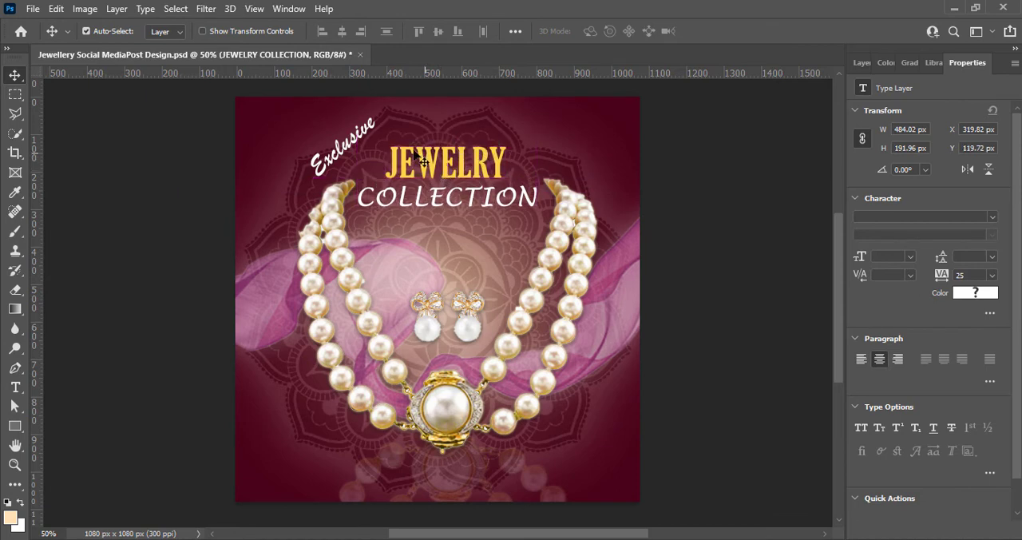
Move "Exclusive" right, close to the start of "JEWELRY", and save the document
{"action": "left_click_drag", "start_coordinate": [352, 139], "coordinate": [373, 139]}
{"action": "left_click", "coordinate": [712, 246]}
{"action": "key", "text": "ctrl+s"}
Add a drop shadow to the "Exclusive" layer with 60% opacity, 4 px distance and 8 px size
{"action": "left_click", "coordinate": [863, 63]}
{"action": "left_click", "coordinate": [887, 195]}
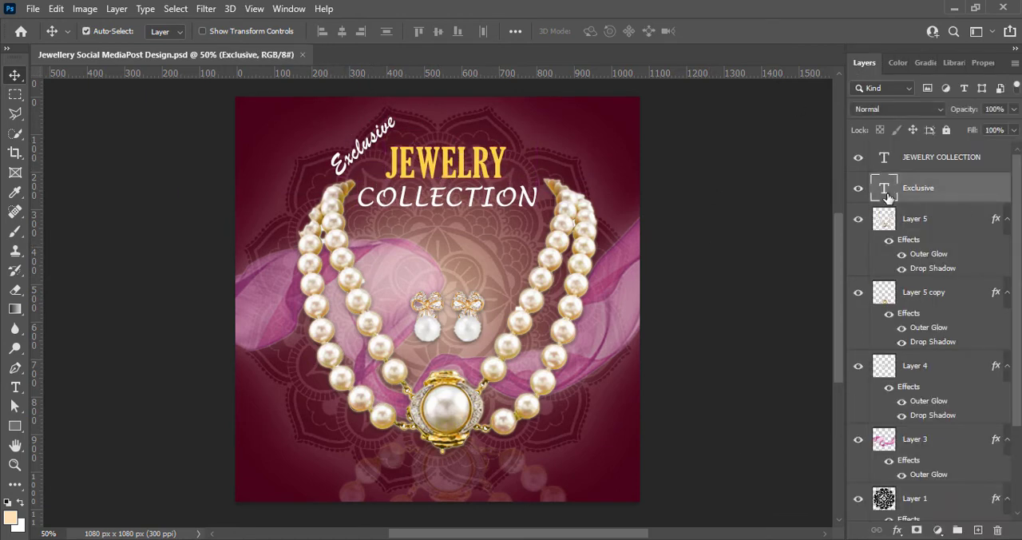
{"action": "double_click", "coordinate": [943, 192]}
{"action": "left_click", "coordinate": [476, 456]}
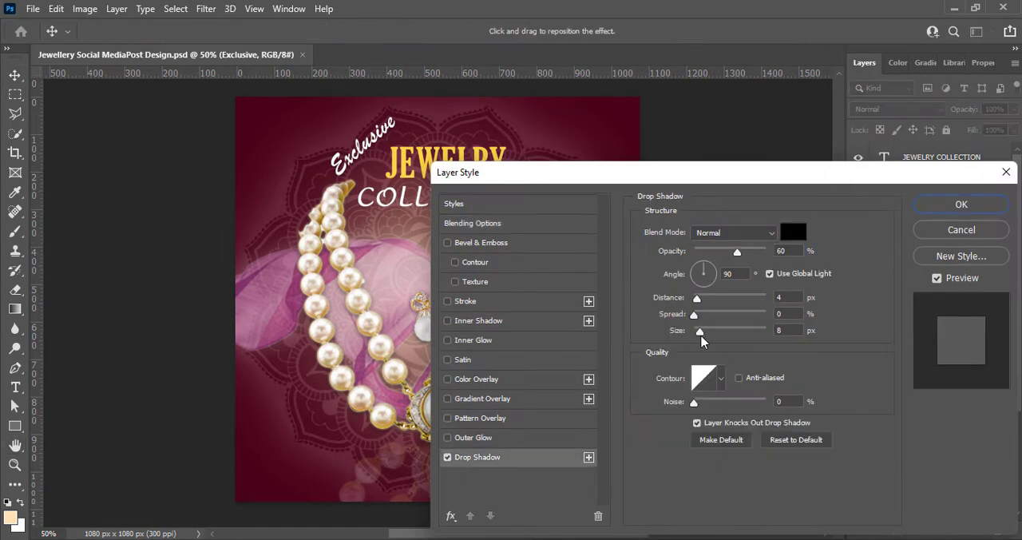
{"action": "left_click", "coordinate": [962, 205]}
Add a drop shadow to the "JEWELRY COLLECTION" layer with 60% opacity, 10 px distance, 18% spread and 13 px size
{"action": "left_click", "coordinate": [897, 164]}
{"action": "right_click", "coordinate": [903, 163]}
{"action": "left_click", "coordinate": [743, 9]}
{"action": "left_click", "coordinate": [478, 457]}
{"action": "left_click_drag", "start_coordinate": [565, 177], "coordinate": [712, 182]}
{"action": "left_click_drag", "start_coordinate": [848, 336], "coordinate": [853, 336]}
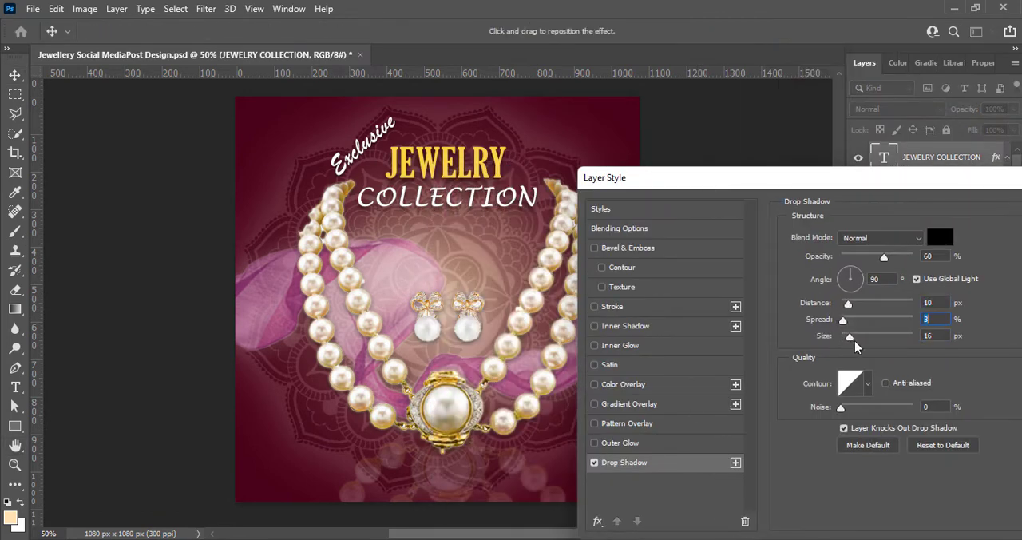
{"action": "left_click_drag", "start_coordinate": [843, 320], "coordinate": [865, 323]}
{"action": "left_click_drag", "start_coordinate": [884, 257], "coordinate": [879, 259]}
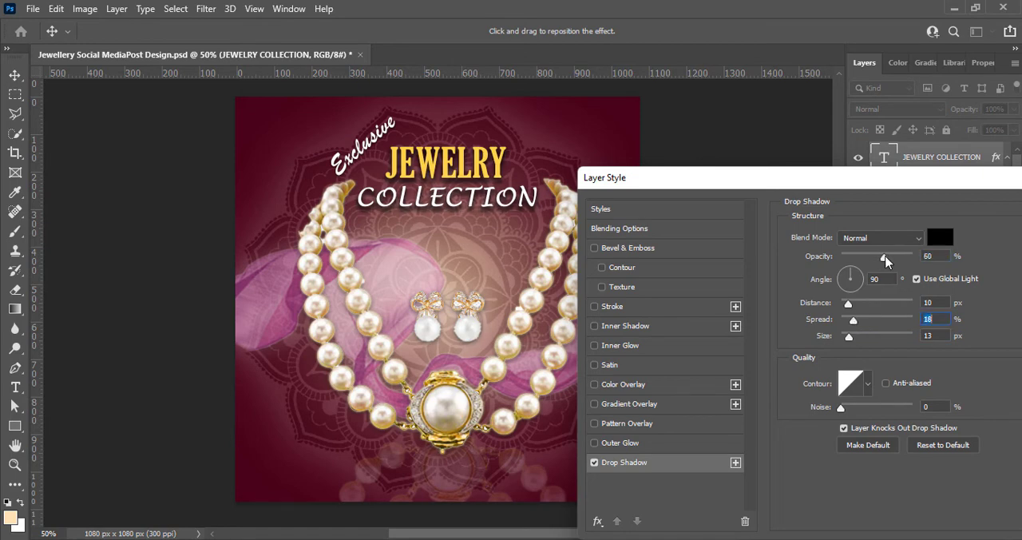
{"action": "key", "text": "Return"}
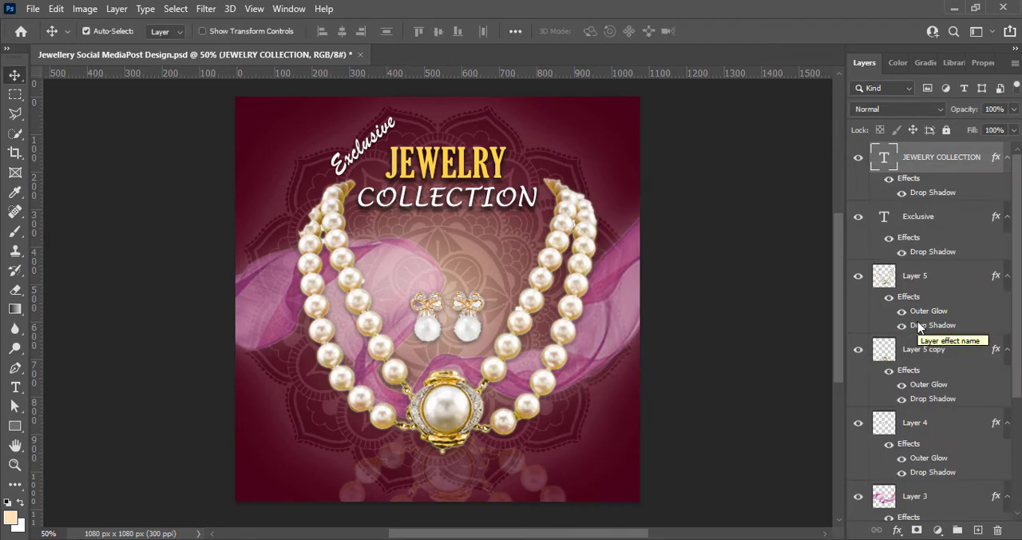
Set the "JEWELRY COLLECTION" drop shadow to 9% spread and 8 px distance, and save the document
{"action": "double_click", "coordinate": [919, 326]}
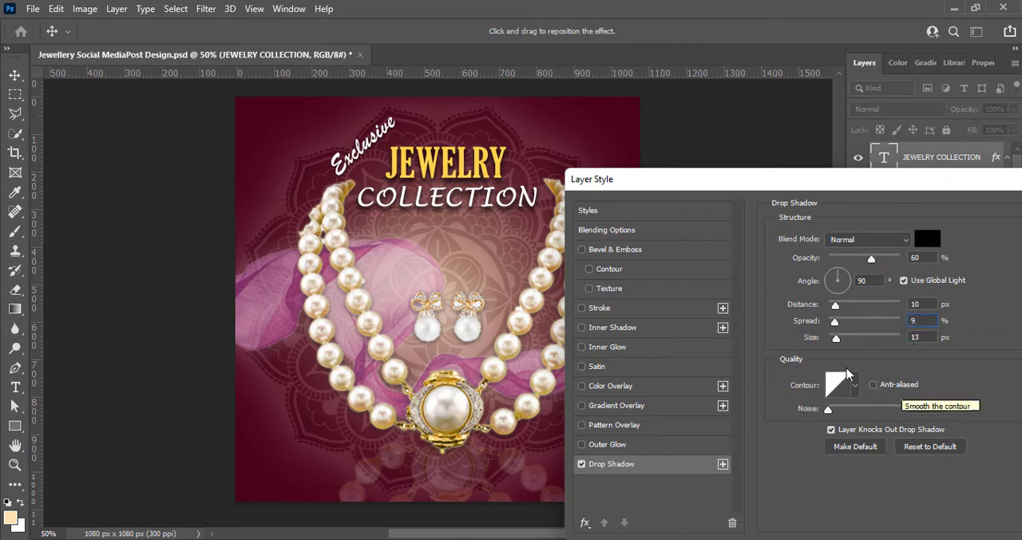
{"action": "left_click_drag", "start_coordinate": [922, 305], "coordinate": [906, 306]}
{"action": "type", "text": "8"}
{"action": "left_click_drag", "start_coordinate": [842, 184], "coordinate": [737, 209]}
{"action": "left_click", "coordinate": [991, 232]}
{"action": "left_click", "coordinate": [735, 335]}
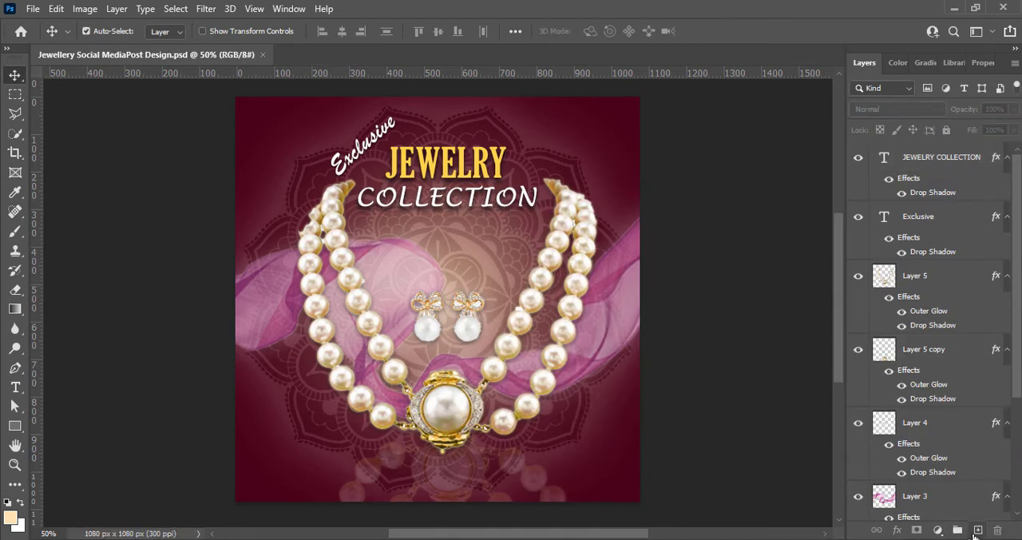
Add the text "LOGO" on a new layer near the post's upper-right corner
{"action": "left_click", "coordinate": [978, 530]}
{"action": "key", "text": "t"}
{"action": "left_click", "coordinate": [566, 114]}
{"action": "type", "text": "LOGO"}
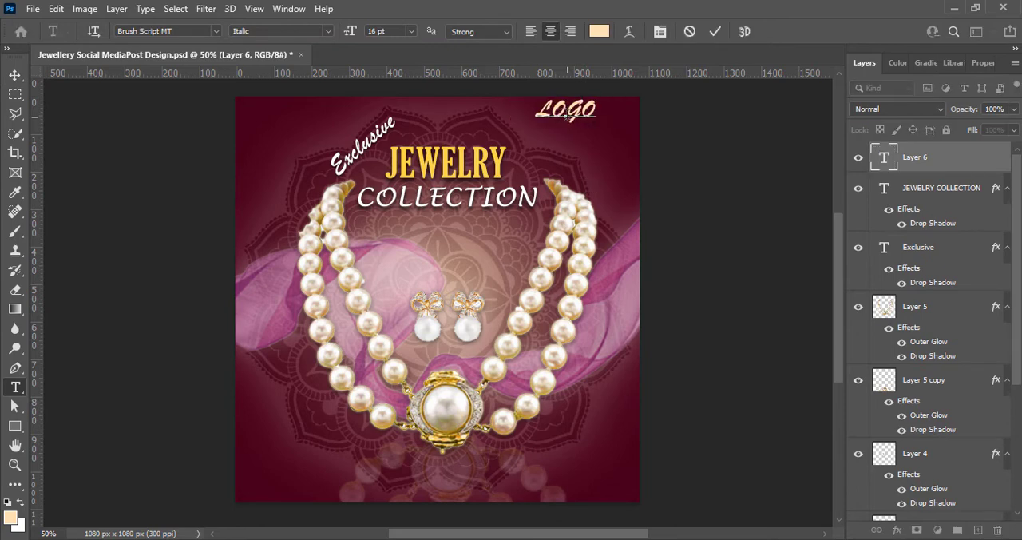
Set "LOGO" to Roboto Condensed Bold at 11 pt and move it closer to the post's upper-right corner
{"action": "key", "text": "ctrl+a"}
{"action": "left_click", "coordinate": [216, 32]}
{"action": "left_click", "coordinate": [207, 99]}
{"action": "left_click", "coordinate": [328, 32]}
{"action": "left_click", "coordinate": [300, 94]}
{"action": "left_click", "coordinate": [411, 32]}
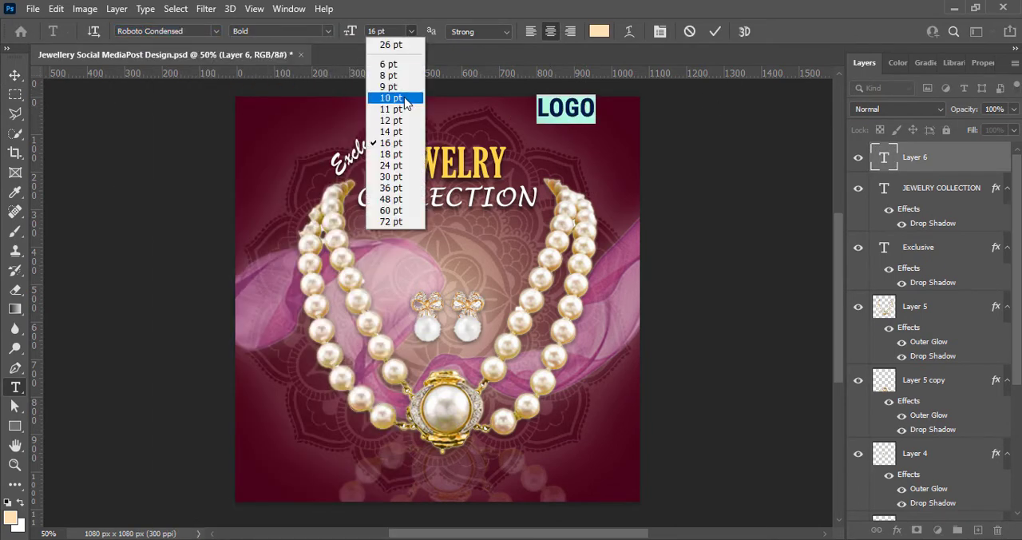
{"action": "left_click", "coordinate": [392, 98]}
{"action": "left_click", "coordinate": [715, 31]}
{"action": "key", "text": "v"}
{"action": "left_click_drag", "start_coordinate": [568, 112], "coordinate": [609, 120]}
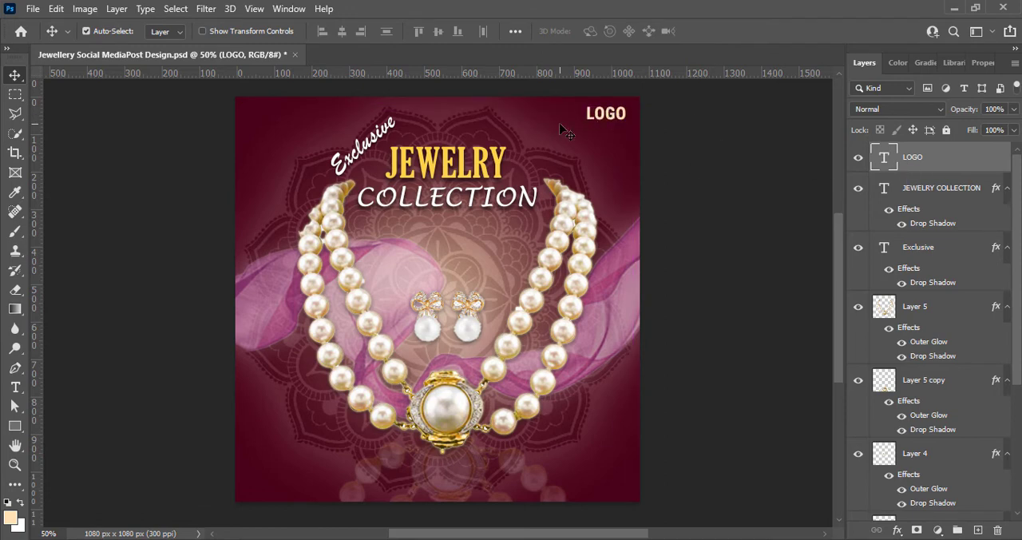
Duplicate the "LOGO" text directly beneath itself and change the copy to "SLOGAN"
{"action": "left_click_drag", "start_coordinate": [604, 119], "coordinate": [604, 137]}
{"action": "double_click", "coordinate": [605, 134]}
{"action": "type", "text": "SLOGAN"}
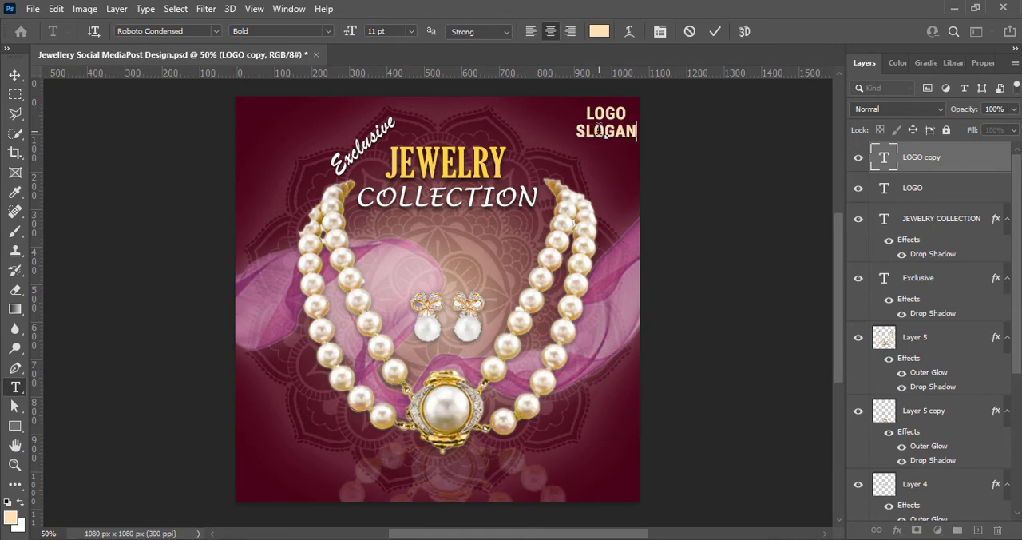
Set the "SLOGAN" text to Regular style at 8 pt
{"action": "key", "text": "ctrl+a"}
{"action": "left_click", "coordinate": [328, 31]}
{"action": "left_click", "coordinate": [308, 70]}
{"action": "left_click", "coordinate": [411, 31]}
{"action": "left_click", "coordinate": [398, 86]}
{"action": "left_click", "coordinate": [410, 32]}
{"action": "left_click", "coordinate": [398, 71]}
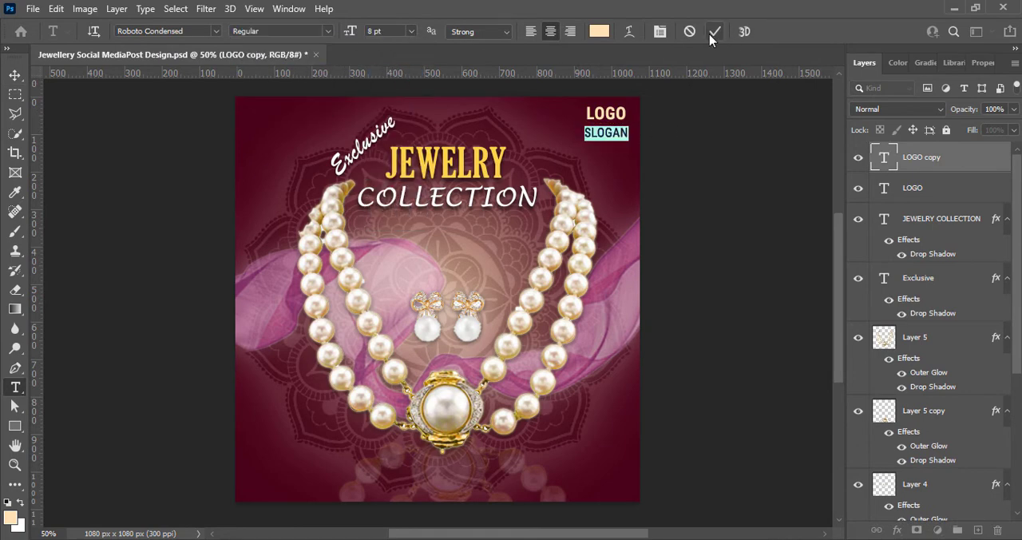
{"action": "left_click", "coordinate": [714, 33]}
{"action": "key", "text": "v"}
Set the tracking of the "LOGO" text to 75
{"action": "double_click", "coordinate": [884, 187]}
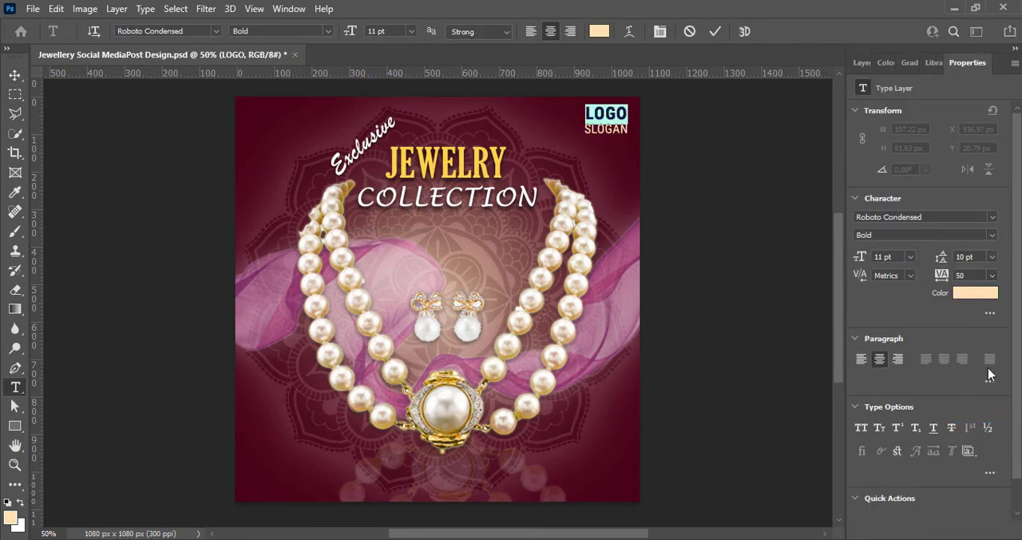
{"action": "key", "text": "ctrl+Return"}
{"action": "key", "text": "v"}
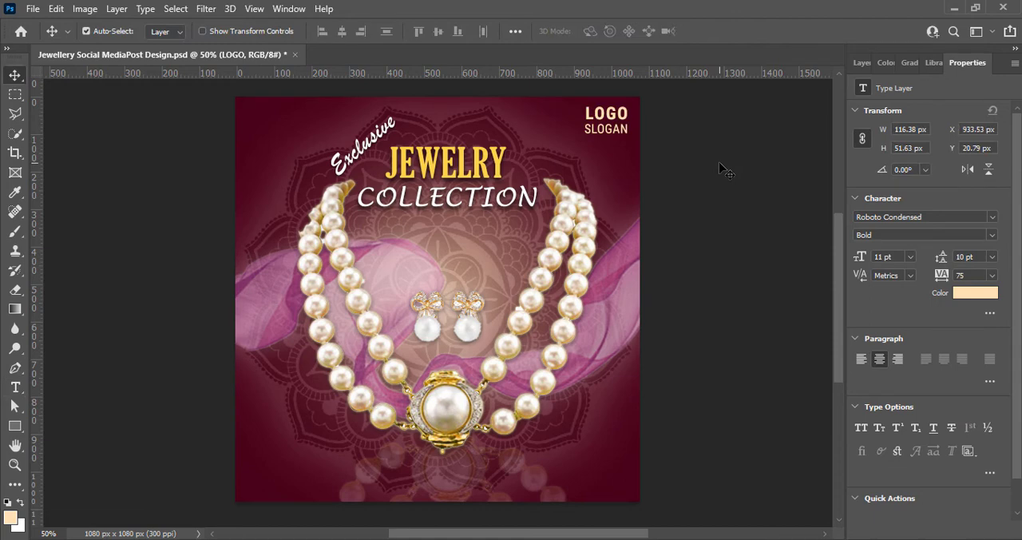
Scale the "LOGO" and "SLOGAN" texts down slightly together, keeping them in the post's upper-right corner
{"action": "left_click", "coordinate": [863, 63]}
{"action": "left_click", "coordinate": [917, 157], "text": "shift"}
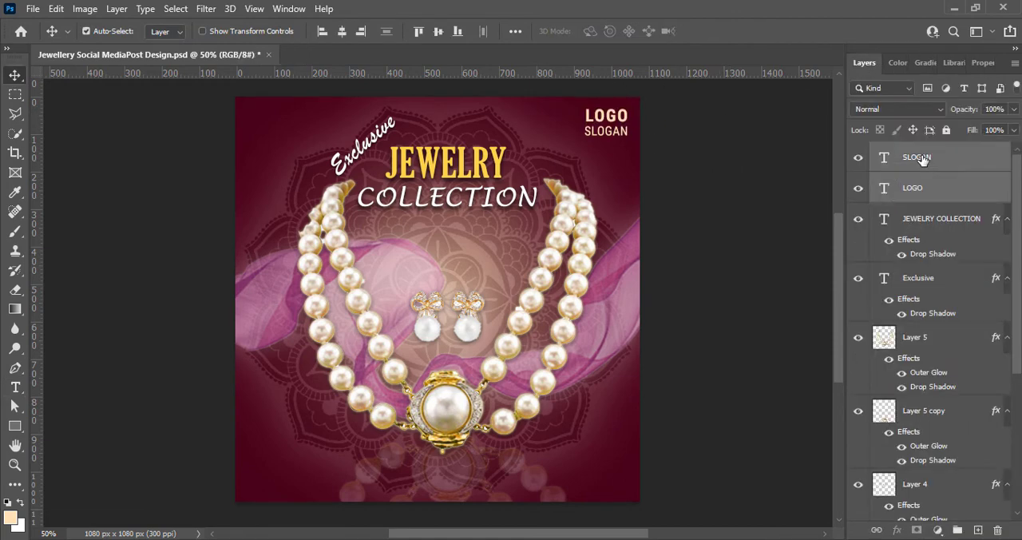
{"action": "key", "text": "ctrl+t"}
{"action": "left_click_drag", "start_coordinate": [580, 138], "coordinate": [587, 134]}
{"action": "left_click", "coordinate": [743, 32]}
Change the "LOGO" text colour to golden yellow #ffc05c
{"action": "double_click", "coordinate": [884, 187]}
{"action": "left_click", "coordinate": [599, 31]}
{"action": "left_click", "coordinate": [641, 235]}
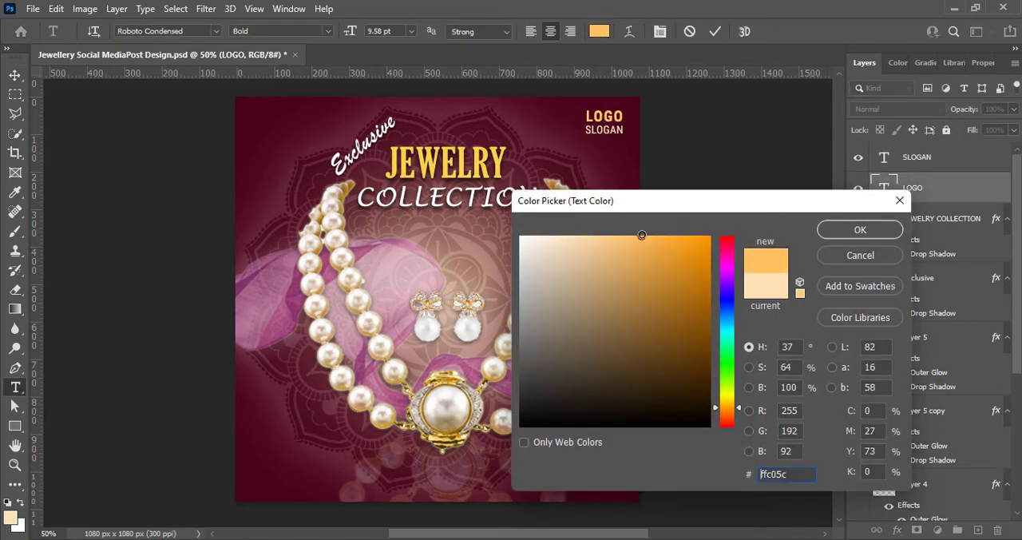
{"action": "key", "text": "Return"}
Change the "SLOGAN" text colour to white #ffffff and save the document
{"action": "double_click", "coordinate": [884, 157]}
{"action": "left_click", "coordinate": [599, 31]}
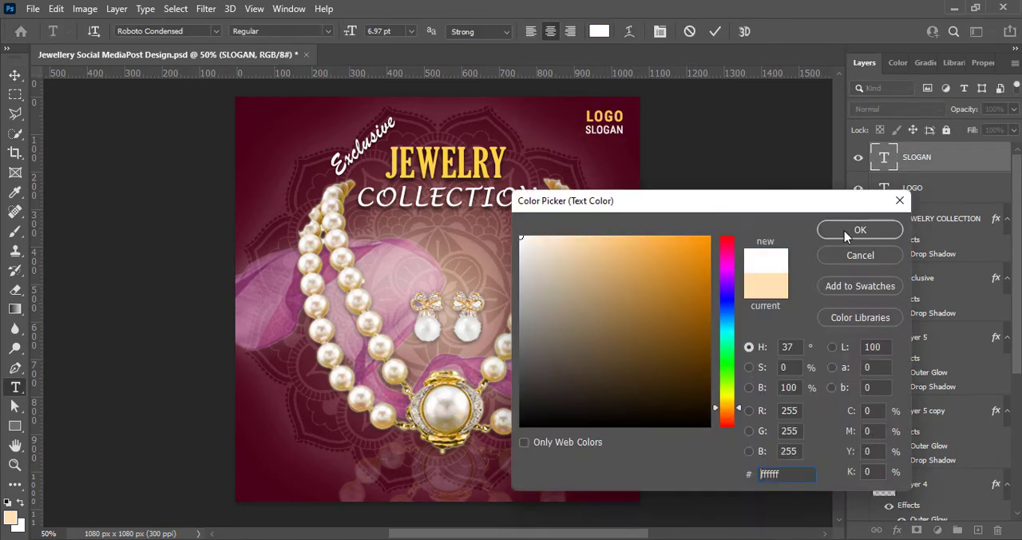
{"action": "left_click", "coordinate": [853, 230]}
{"action": "key", "text": "ctrl+Return"}
{"action": "key", "text": "v"}
{"action": "key", "text": "ctrl+s"}
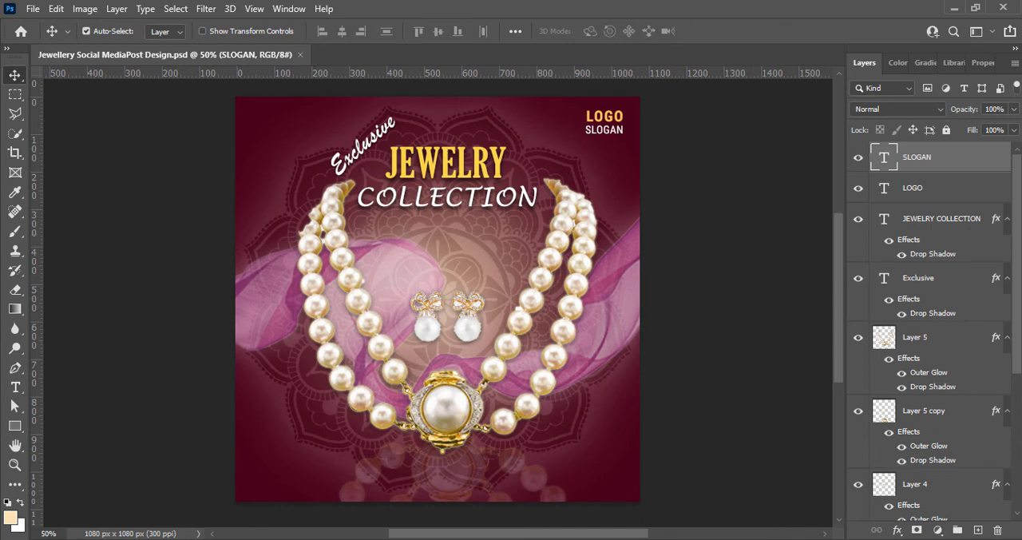
Draw a white rounded rectangle with 25 px corners near the post's lower-left corner and resize it to about 222 × 56 px
{"action": "key", "text": "ctrl+shift+alt+n"}
{"action": "left_click", "coordinate": [15, 426]}
{"action": "left_click", "coordinate": [80, 426]}
{"action": "left_click_drag", "start_coordinate": [256, 433], "coordinate": [360, 463]}
{"action": "left_click", "coordinate": [902, 220]}
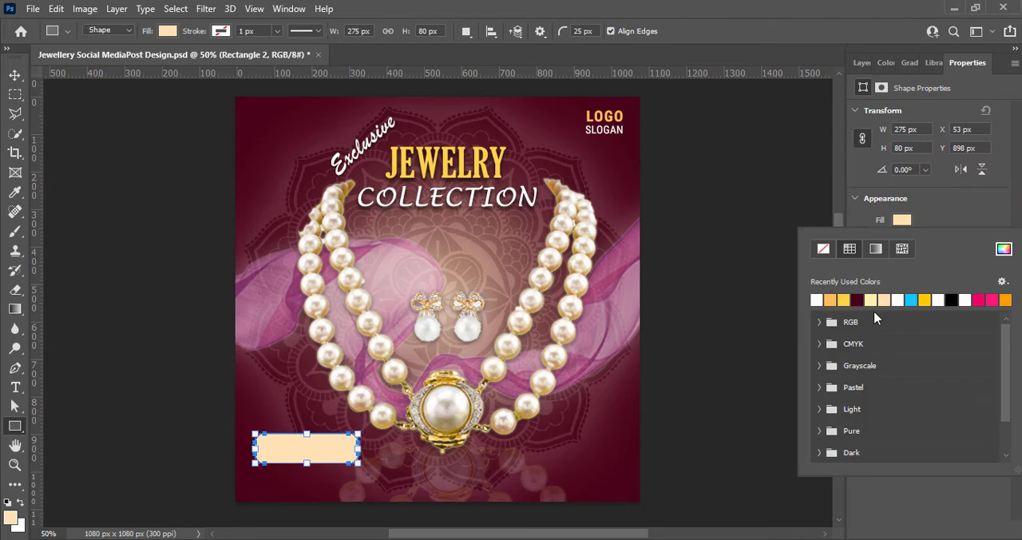
{"action": "left_click", "coordinate": [817, 300]}
{"action": "left_click", "coordinate": [944, 220]}
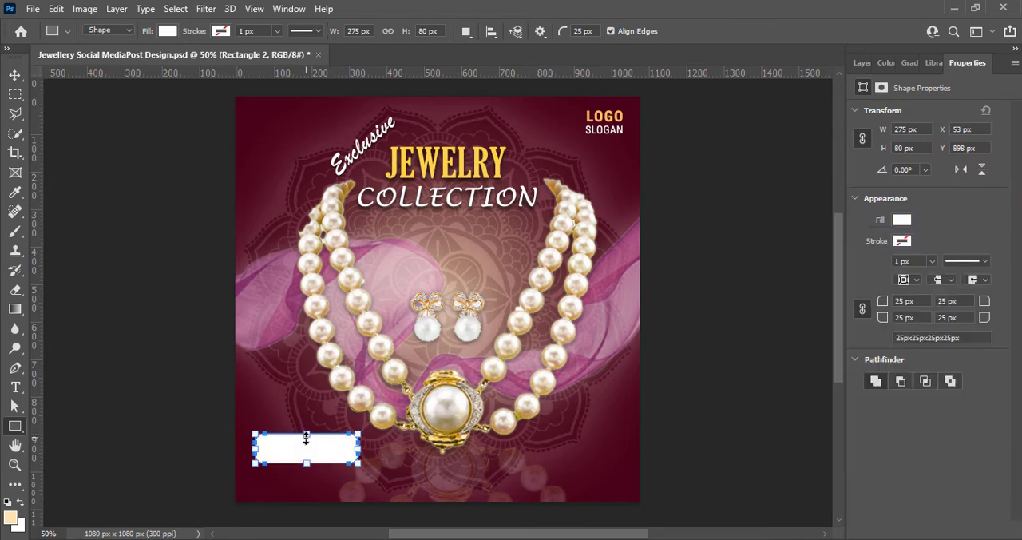
{"action": "left_click_drag", "start_coordinate": [306, 438], "coordinate": [293, 462]}
{"action": "key", "text": "v"}
Place margin guides along all four edges of the post and align the white rectangle's left edge with the left guide
{"action": "left_click_drag", "start_coordinate": [349, 74], "coordinate": [349, 109]}
{"action": "left_click_drag", "start_coordinate": [359, 73], "coordinate": [391, 486]}
{"action": "left_click_drag", "start_coordinate": [32, 306], "coordinate": [623, 327]}
{"action": "left_click_drag", "start_coordinate": [31, 352], "coordinate": [254, 355]}
{"action": "left_click_drag", "start_coordinate": [250, 437], "coordinate": [253, 414]}
{"action": "left_click_drag", "start_coordinate": [296, 456], "coordinate": [285, 456]}
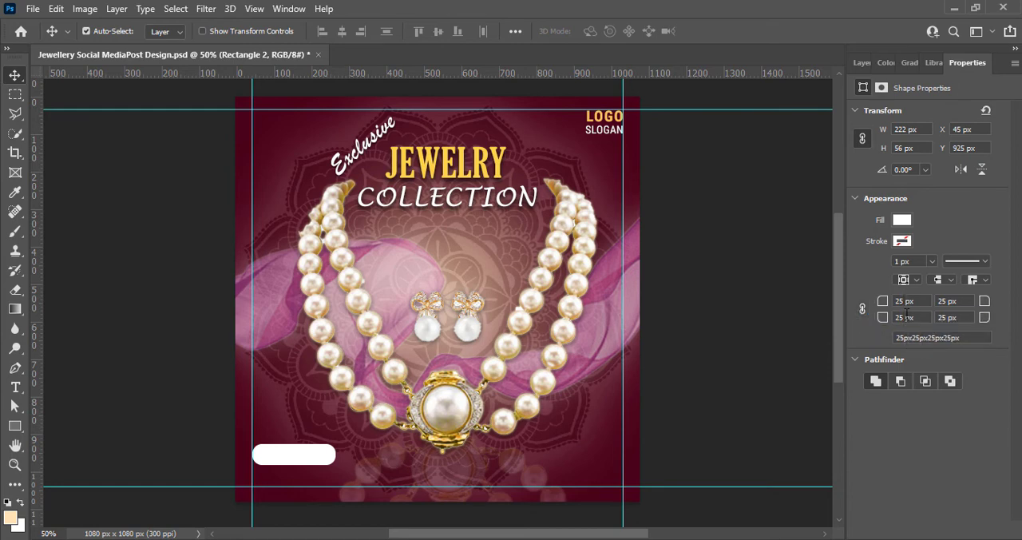
Set the white rectangle's bottom-left corner radius to 0 px and its top-left radius to 50 px
{"action": "type", "text": "0"}
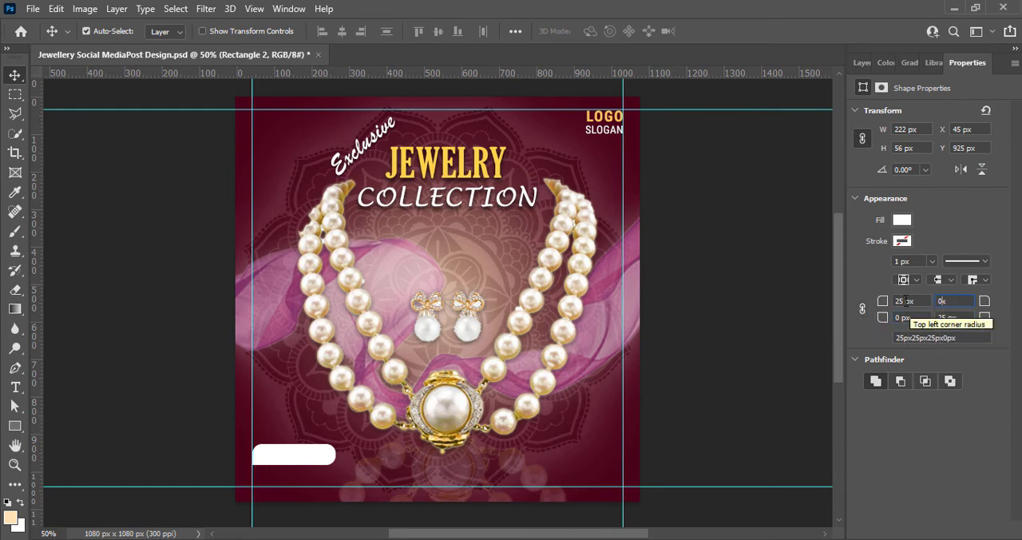
{"action": "left_click", "coordinate": [907, 302]}
{"action": "left_click", "coordinate": [505, 226]}
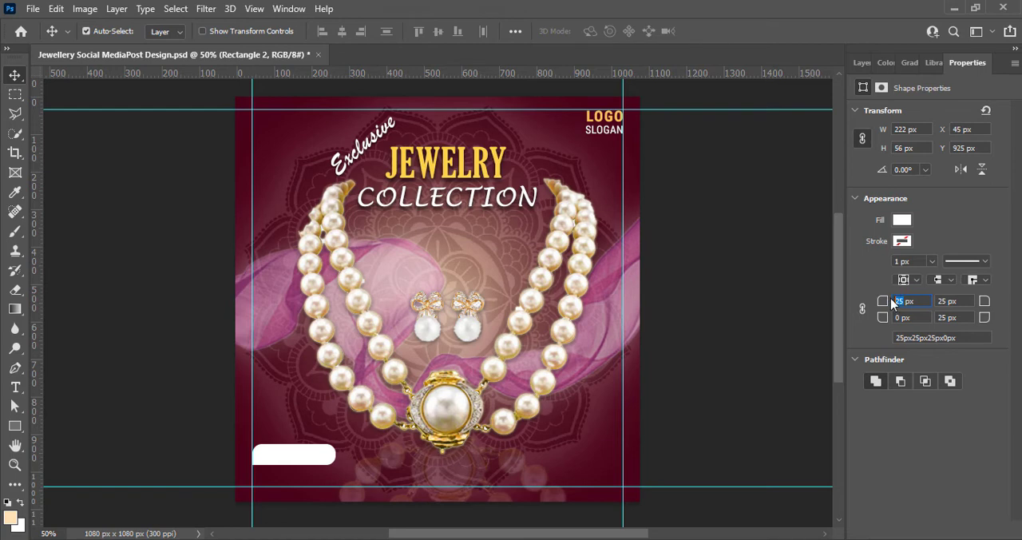
{"action": "type", "text": "50"}
{"action": "left_click_drag", "start_coordinate": [947, 318], "coordinate": [921, 301]}
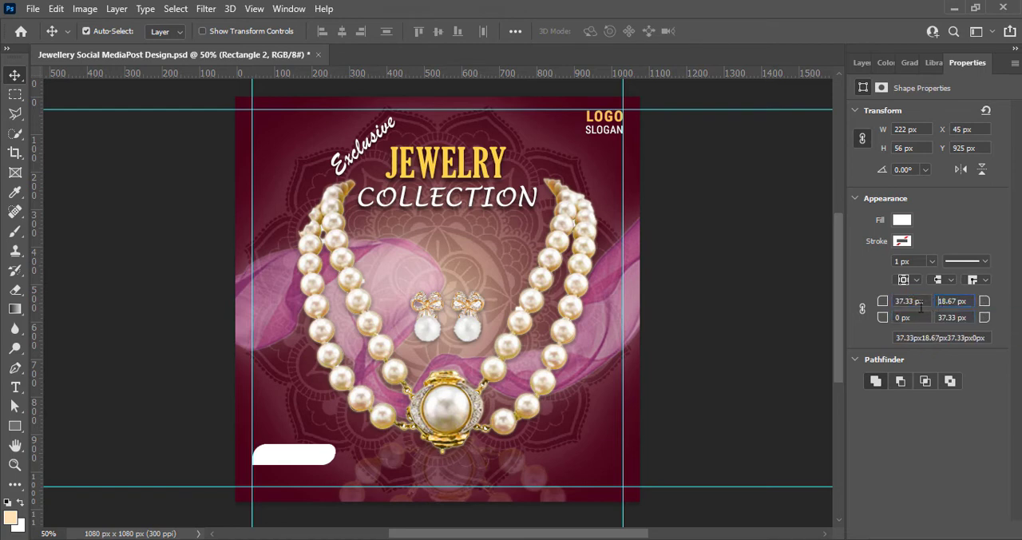
{"action": "type", "text": "50"}
{"action": "key", "text": "Return"}
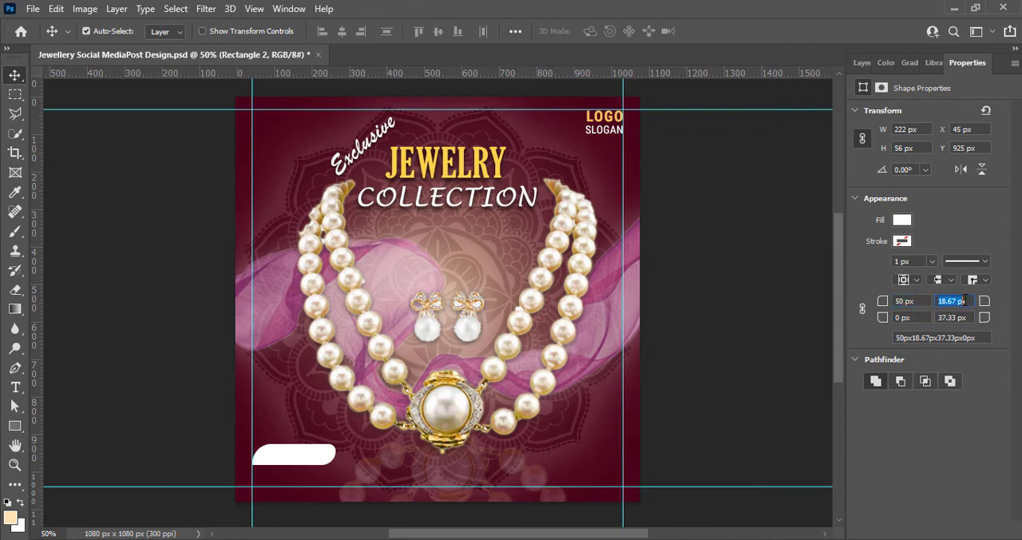
Set the white rectangle's top-right corner radius to 0 px and its bottom-right radius to 50 px
{"action": "type", "text": "0"}
{"action": "key", "text": "Return"}
{"action": "left_click", "coordinate": [523, 231]}
{"action": "left_click_drag", "start_coordinate": [956, 301], "coordinate": [923, 301]}
{"action": "type", "text": "0"}
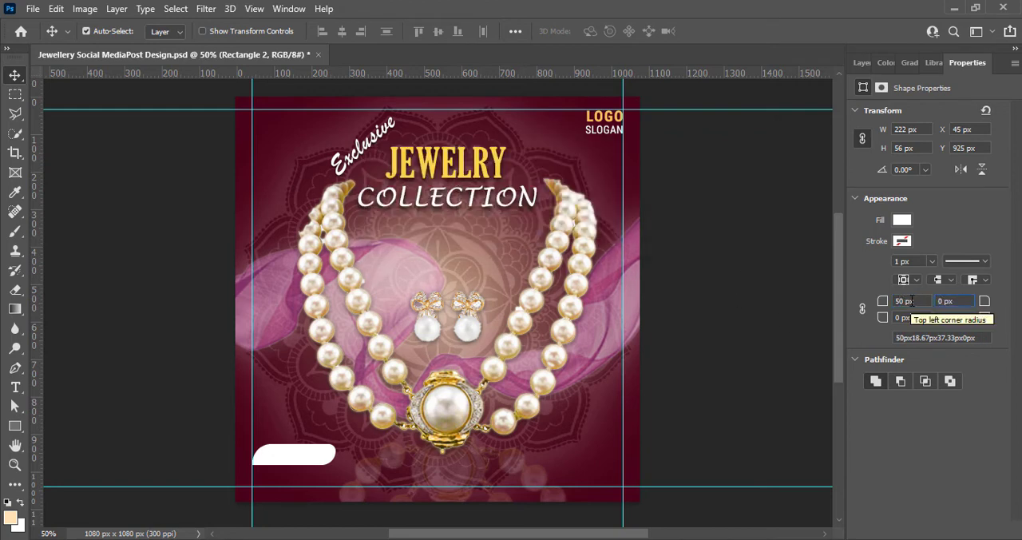
{"action": "left_click", "coordinate": [956, 318]}
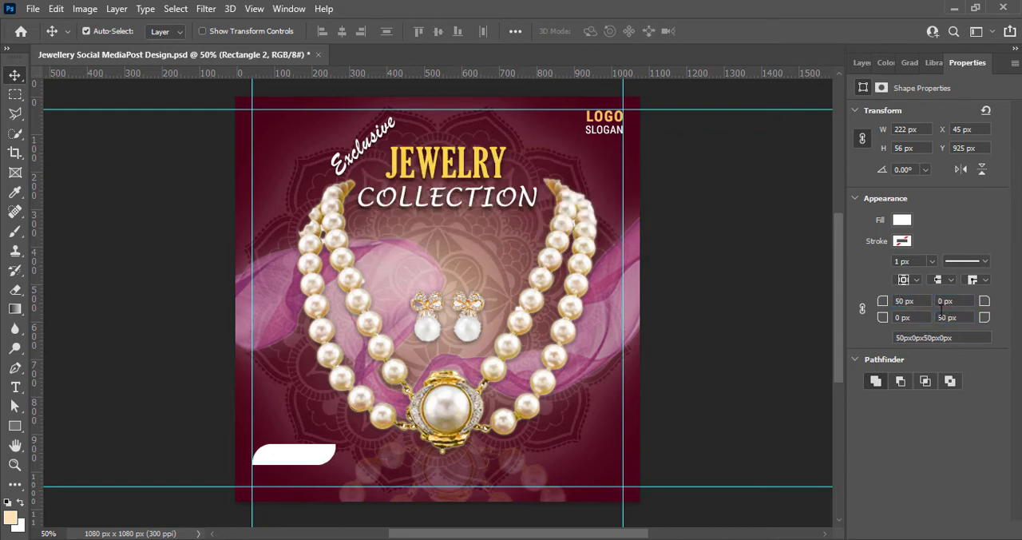
{"action": "left_click", "coordinate": [864, 63]}
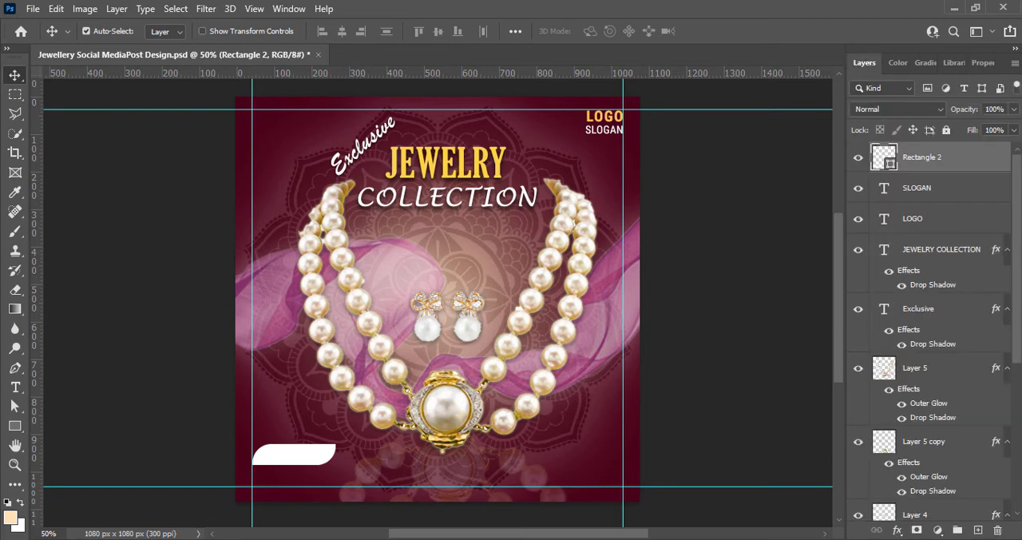
{"action": "left_click", "coordinate": [704, 372]}
{"action": "left_click", "coordinate": [292, 457]}
{"action": "right_click", "coordinate": [882, 154]}
{"action": "left_click", "coordinate": [880, 163]}
{"action": "left_click", "coordinate": [485, 457]}
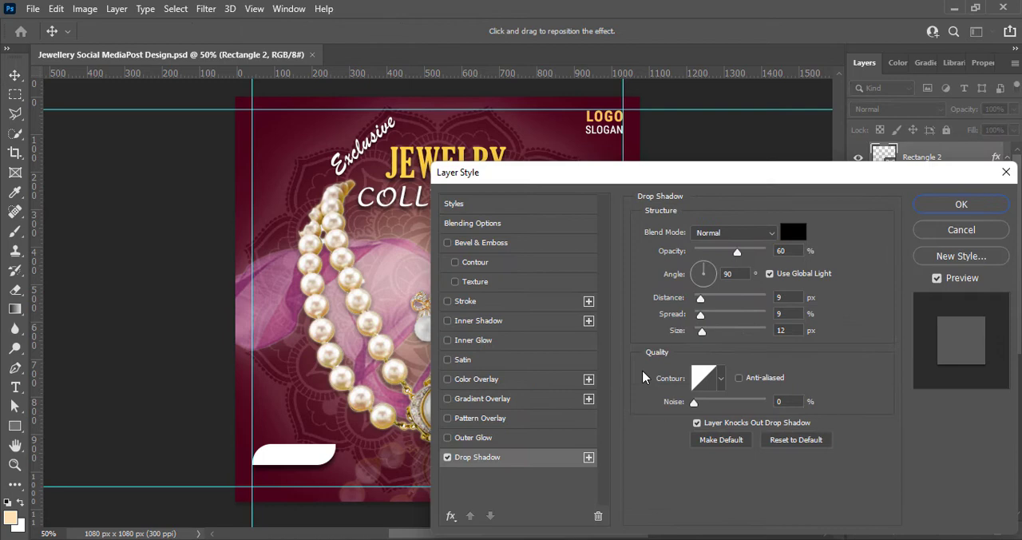
{"action": "left_click", "coordinate": [716, 313]}
{"action": "left_click", "coordinate": [703, 300]}
{"action": "left_click", "coordinate": [951, 232]}
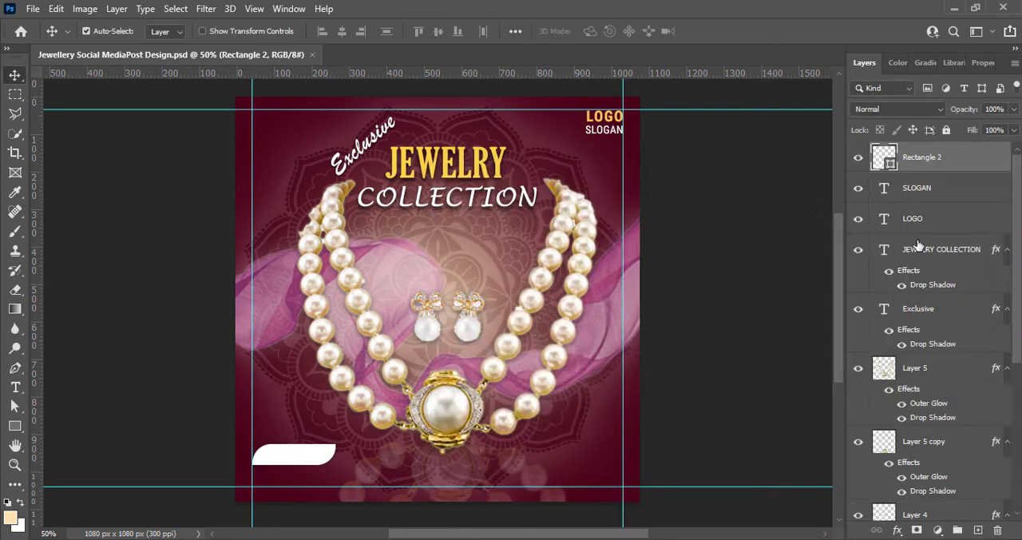
Duplicate the white rectangle slightly lower, place the copy's layer beneath the original and fill it with dark maroon #210010
{"action": "left_click_drag", "start_coordinate": [286, 459], "coordinate": [285, 469], "text": "alt"}
{"action": "left_click_drag", "start_coordinate": [918, 157], "coordinate": [919, 202]}
{"action": "double_click", "coordinate": [885, 189]}
{"action": "left_click", "coordinate": [520, 428]}
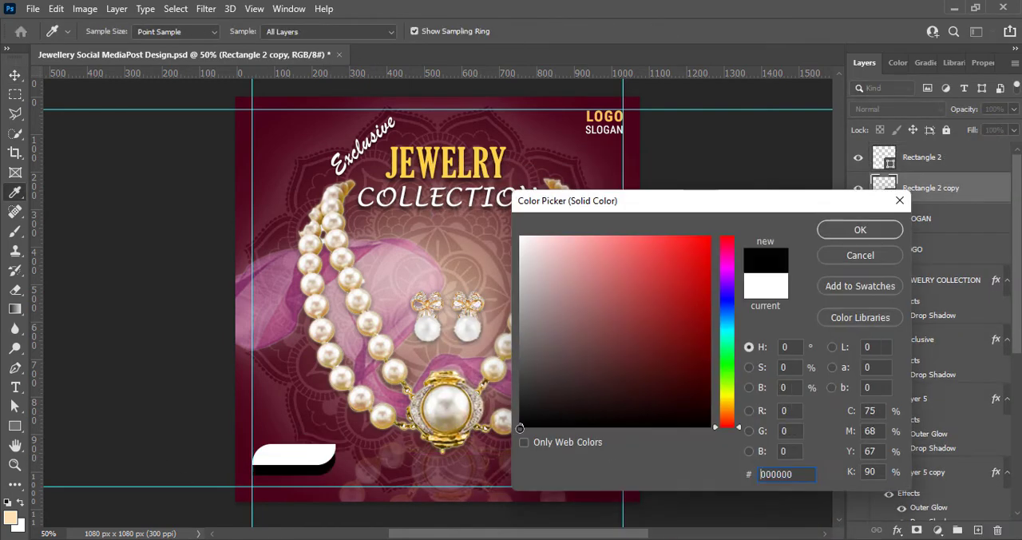
{"action": "left_click", "coordinate": [710, 400]}
{"action": "type", "text": "220011"}
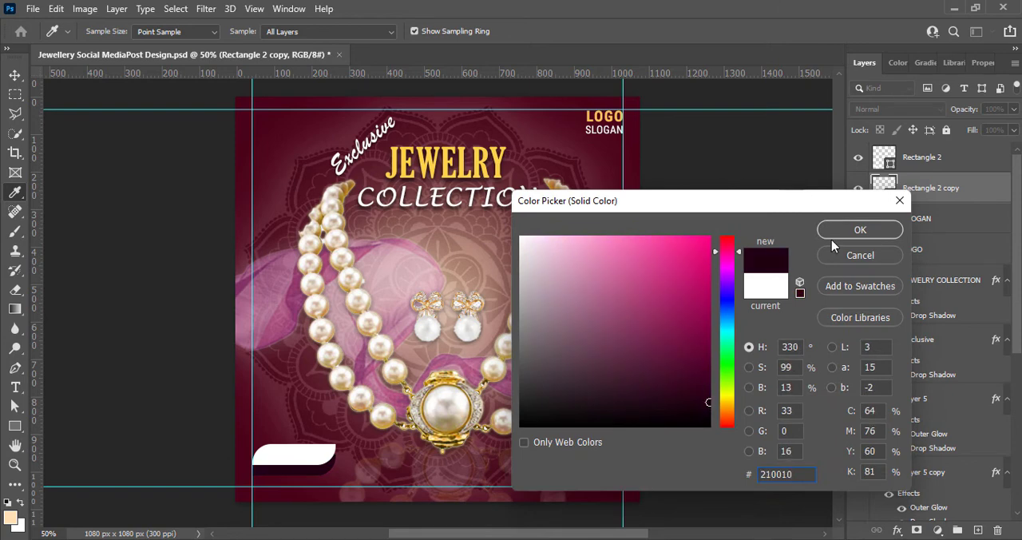
{"action": "left_click", "coordinate": [855, 231]}
Tuck the dark copy up behind the white rectangle and rotate it about -4.4°
{"action": "key", "text": "ctrl+t"}
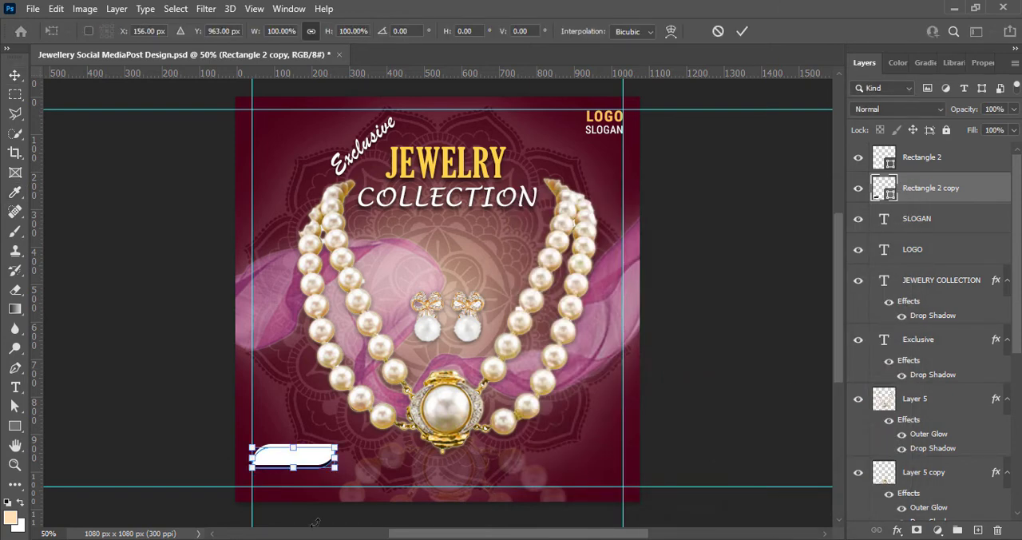
{"action": "left_click_drag", "start_coordinate": [345, 477], "coordinate": [357, 474]}
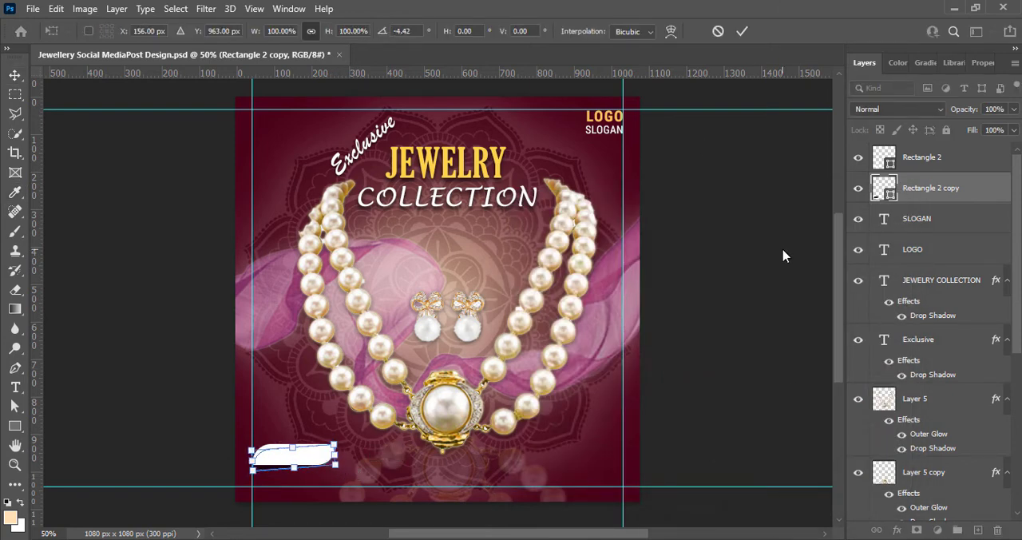
{"action": "key", "text": "Return"}
Add the text "SHOP NOW" on a new layer above the white rectangle
{"action": "left_click", "coordinate": [922, 157]}
{"action": "left_click", "coordinate": [979, 531]}
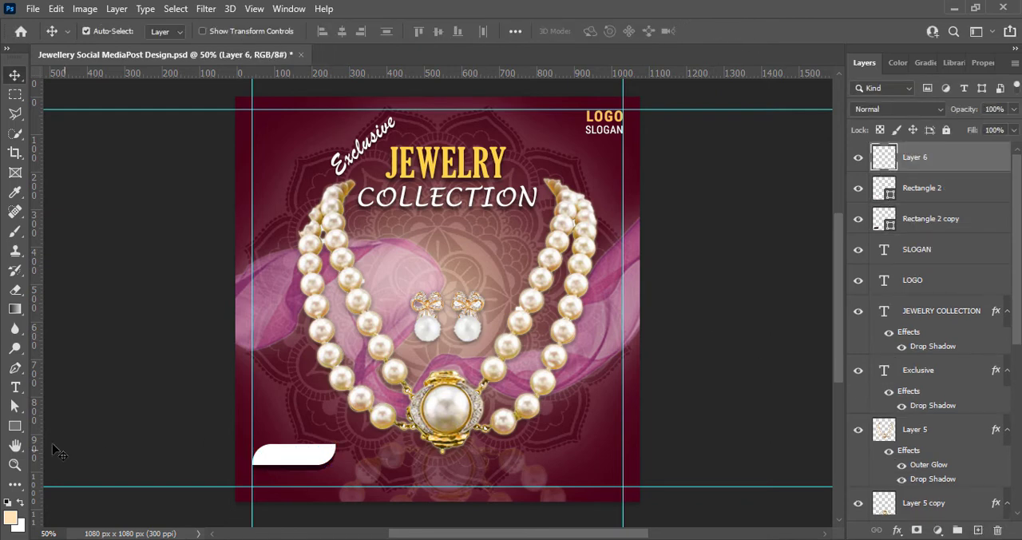
{"action": "left_click", "coordinate": [15, 388]}
{"action": "left_click", "coordinate": [268, 456]}
{"action": "type", "text": "SHOP NOW"}
Make "SHOP NOW" dark maroon and Bold, and move it onto the white rectangle
{"action": "key", "text": "ctrl+a"}
{"action": "left_click", "coordinate": [599, 31]}
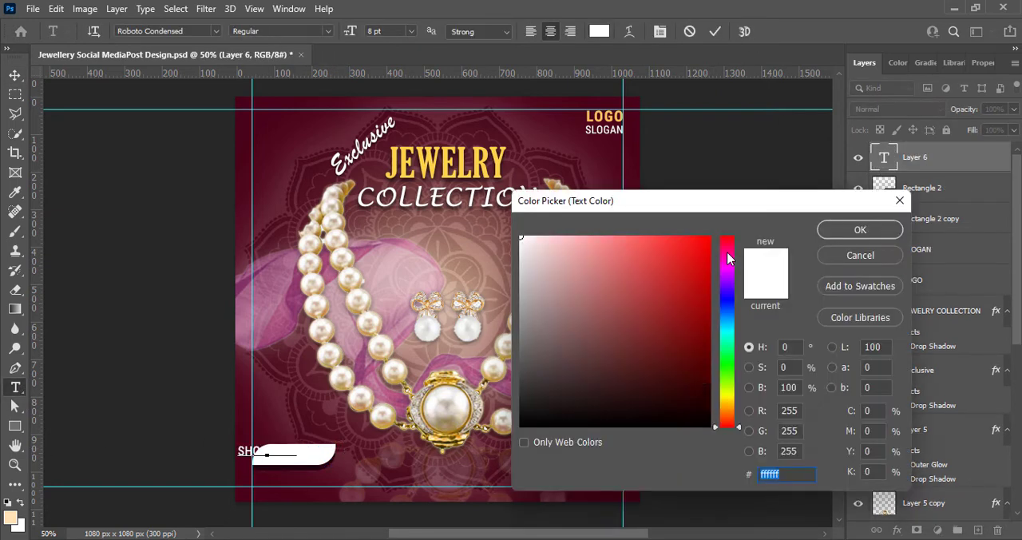
{"action": "type", "text": "580118"}
{"action": "key", "text": "Return"}
{"action": "left_click", "coordinate": [329, 32]}
{"action": "left_click", "coordinate": [307, 109]}
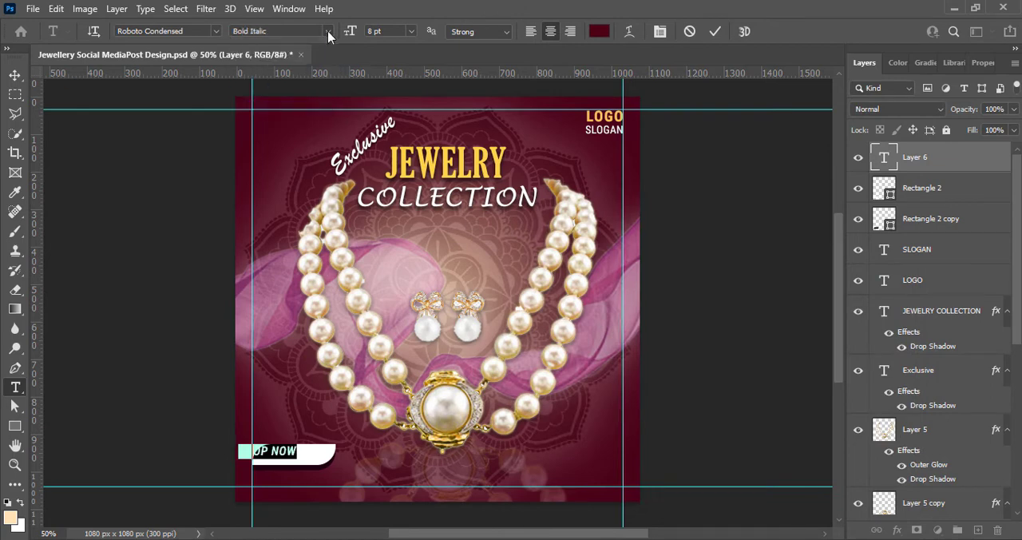
{"action": "left_click", "coordinate": [328, 32]}
{"action": "left_click", "coordinate": [307, 97]}
{"action": "left_click", "coordinate": [715, 31]}
{"action": "left_click", "coordinate": [15, 75]}
{"action": "left_click_drag", "start_coordinate": [281, 454], "coordinate": [309, 458]}
Set "SHOP NOW" to 10 pt with tracking 0, fitted within the white rectangle
{"action": "double_click", "coordinate": [308, 459]}
{"action": "key", "text": "ctrl+a"}
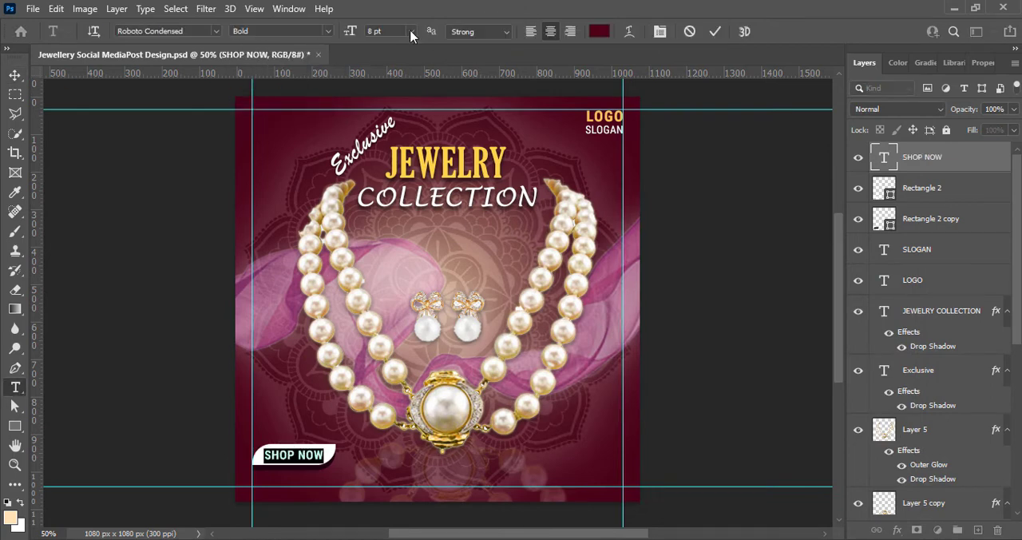
{"action": "left_click", "coordinate": [411, 32]}
{"action": "left_click", "coordinate": [399, 95]}
{"action": "left_click", "coordinate": [983, 62]}
{"action": "left_click", "coordinate": [992, 275]}
{"action": "left_click", "coordinate": [975, 365]}
{"action": "left_click", "coordinate": [410, 32]}
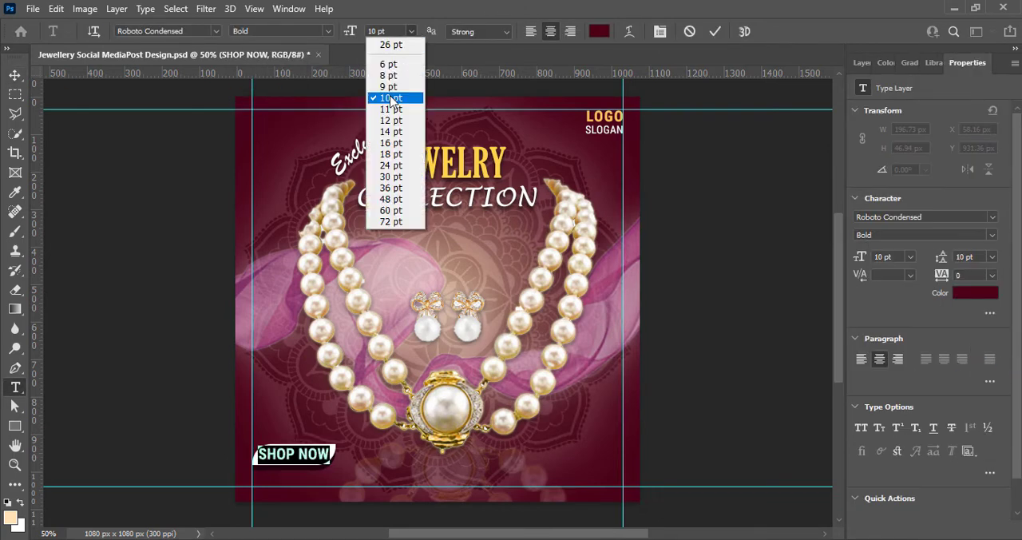
{"action": "left_click", "coordinate": [15, 75]}
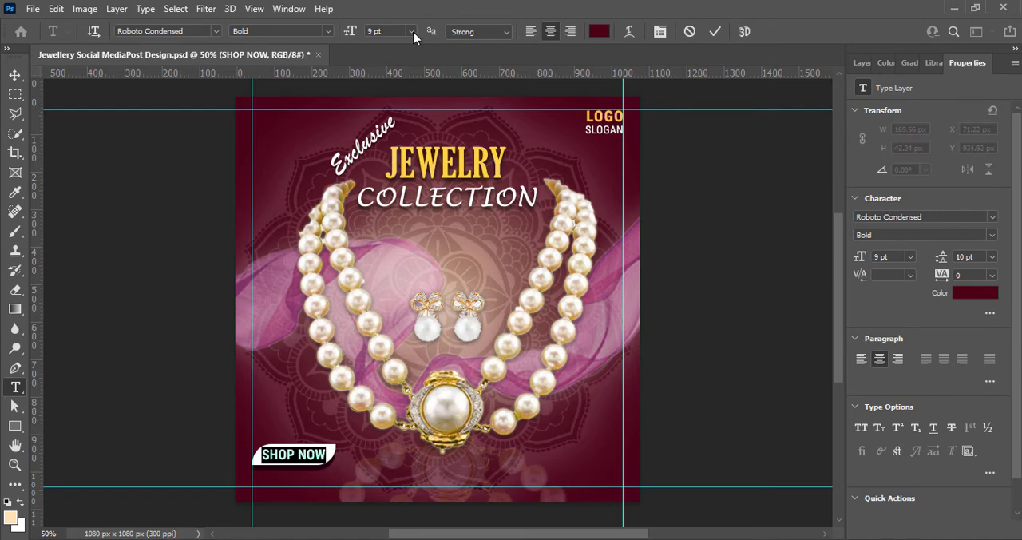
{"action": "left_click", "coordinate": [412, 32]}
{"action": "left_click", "coordinate": [16, 75]}
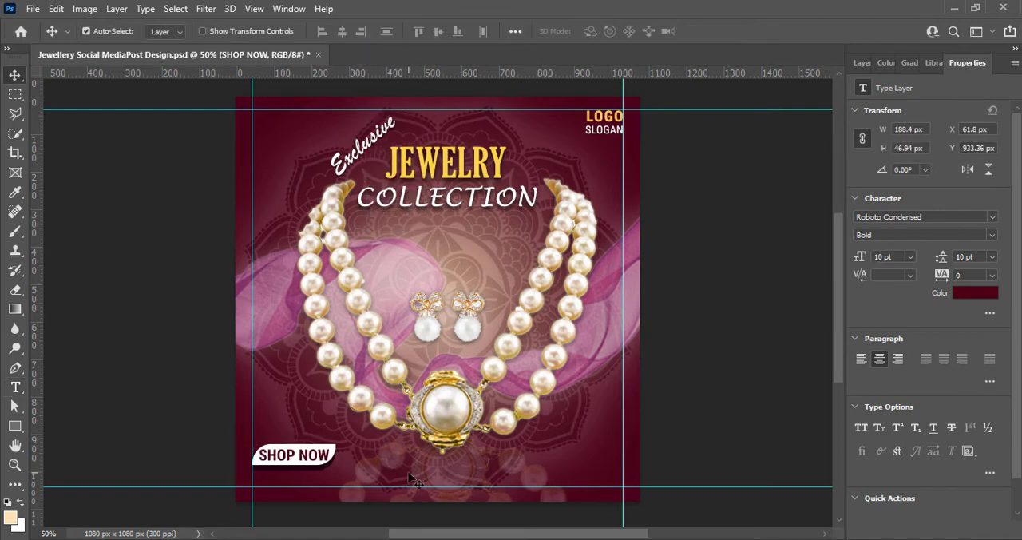
{"action": "left_click", "coordinate": [721, 406]}
{"action": "left_click", "coordinate": [863, 63]}
{"action": "left_click", "coordinate": [979, 530]}
{"action": "left_click", "coordinate": [15, 387]}
{"action": "left_click", "coordinate": [259, 480]}
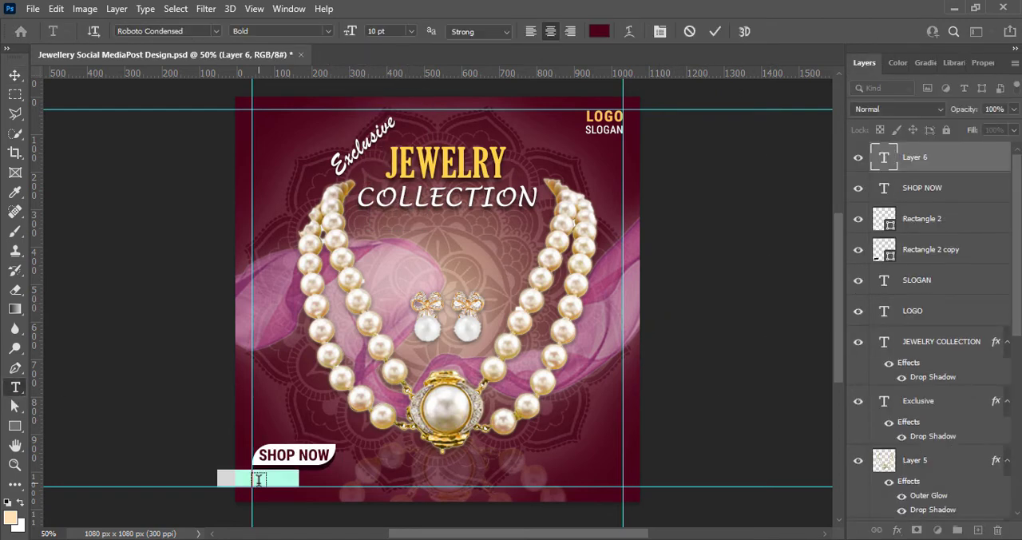
{"action": "key", "text": "BackSpace"}
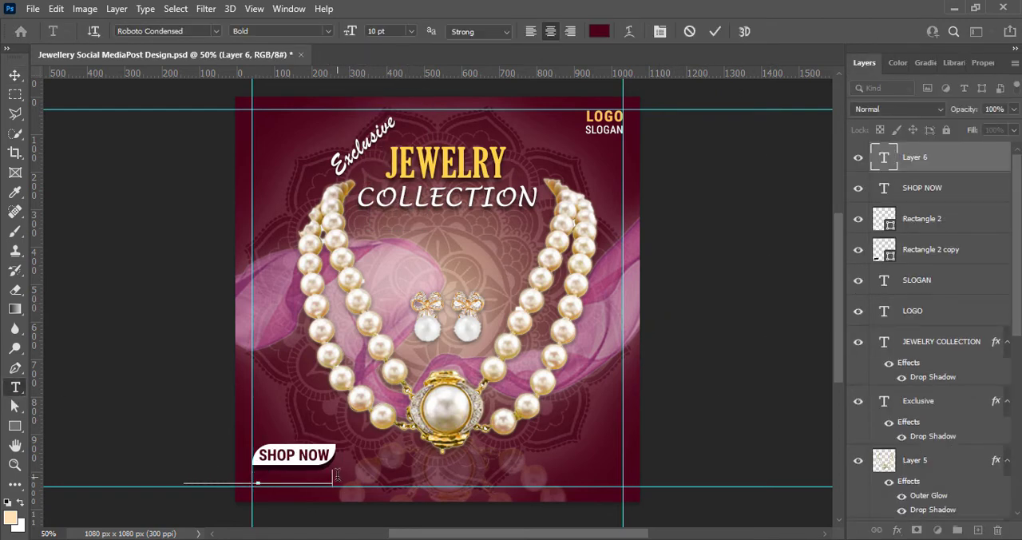
{"action": "left_click_drag", "start_coordinate": [337, 476], "coordinate": [167, 465]}
Make the website text white, Light and 6 pt, and place it under the SHOP NOW button along the left guide
{"action": "left_click", "coordinate": [599, 31]}
{"action": "left_click_drag", "start_coordinate": [566, 232], "coordinate": [519, 234]}
{"action": "left_click", "coordinate": [860, 229]}
{"action": "left_click", "coordinate": [329, 32]}
{"action": "left_click", "coordinate": [312, 45]}
{"action": "left_click", "coordinate": [412, 31]}
{"action": "left_click", "coordinate": [401, 64]}
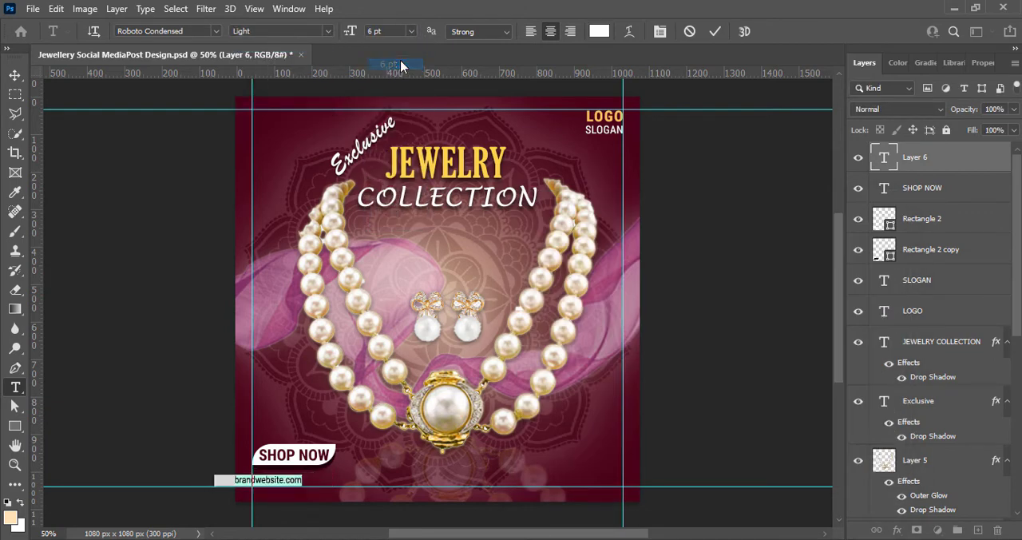
{"action": "left_click", "coordinate": [715, 31]}
{"action": "left_click", "coordinate": [15, 75]}
{"action": "left_click_drag", "start_coordinate": [265, 483], "coordinate": [305, 478]}
{"action": "left_click_drag", "start_coordinate": [300, 474], "coordinate": [299, 480]}
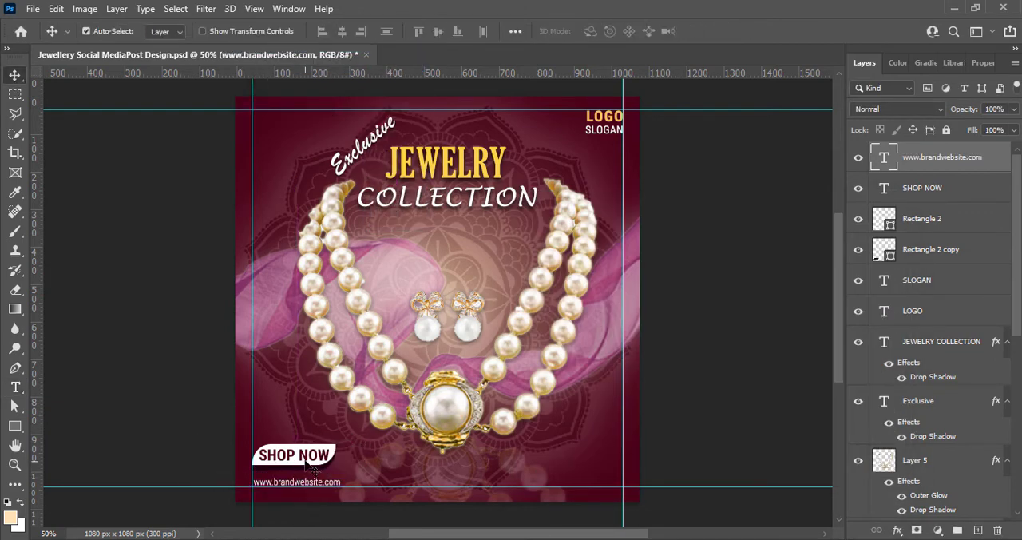
Enlarge the website text to 7 pt and realign it with the left guide, nudged slightly up
{"action": "double_click", "coordinate": [305, 483]}
{"action": "left_click_drag", "start_coordinate": [353, 31], "coordinate": [359, 30]}
{"action": "left_click", "coordinate": [715, 31]}
{"action": "left_click", "coordinate": [15, 76]}
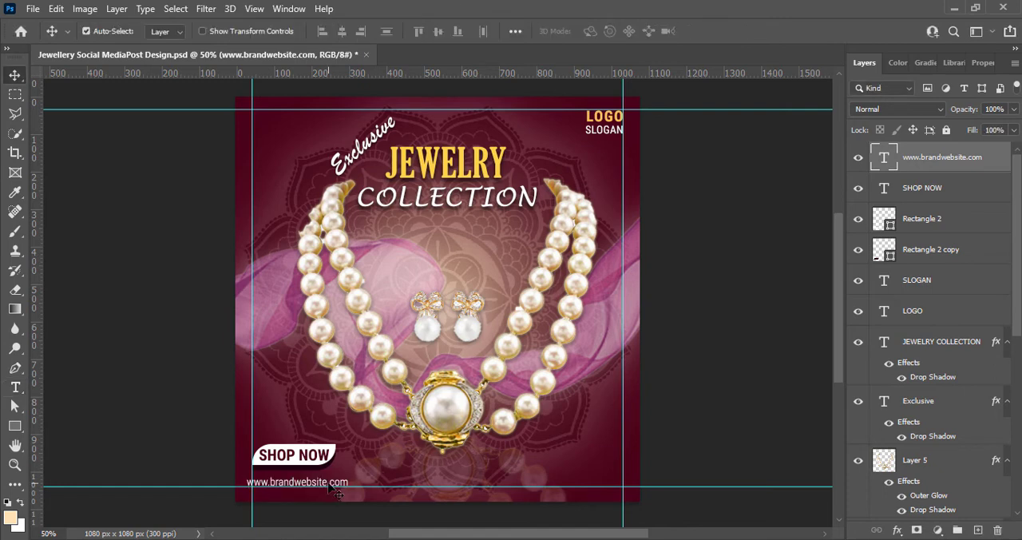
{"action": "left_click_drag", "start_coordinate": [328, 481], "coordinate": [334, 481]}
{"action": "key", "text": "Up"}
{"action": "key", "text": "Up"}
{"action": "key", "text": "Up"}
{"action": "key", "text": "Up"}
{"action": "key", "text": "Up"}
{"action": "key", "text": "Up"}
{"action": "key", "text": "Up"}
{"action": "key", "text": "Up"}
{"action": "left_click", "coordinate": [728, 391]}
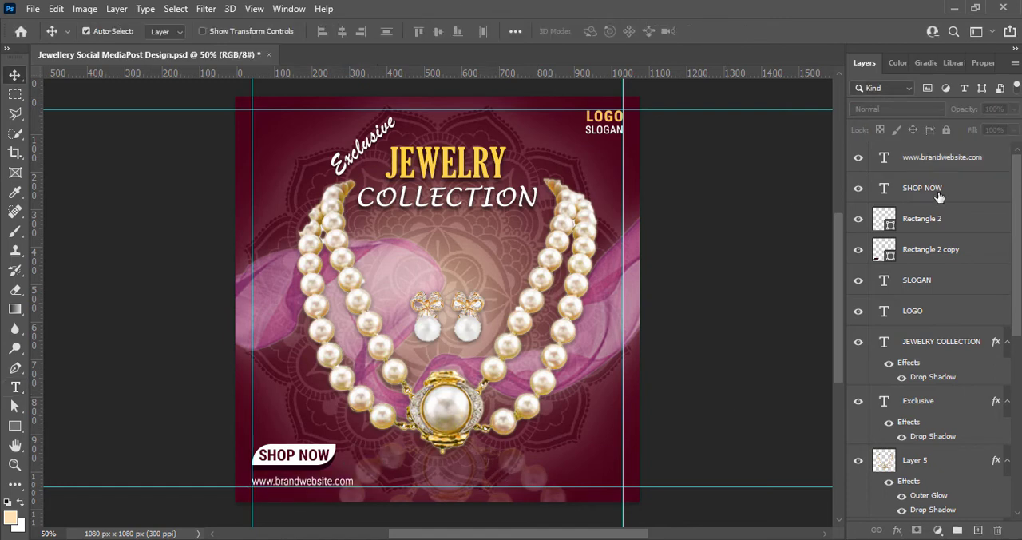
Nudge the SHOP NOW text and its two rectangles down together, closer to the website text
{"action": "left_click", "coordinate": [938, 193]}
{"action": "left_click", "coordinate": [932, 221], "text": "ctrl"}
{"action": "left_click", "coordinate": [925, 251], "text": "ctrl"}
{"action": "key", "text": "Down"}
{"action": "key", "text": "Down"}
{"action": "key", "text": "Down"}
{"action": "key", "text": "Down"}
{"action": "key", "text": "Down"}
{"action": "key", "text": "Down"}
{"action": "key", "text": "Down"}
{"action": "key", "text": "Down"}
{"action": "key", "text": "Down"}
{"action": "key", "text": "Down"}
{"action": "key", "text": "Down"}
{"action": "key", "text": "Down"}
{"action": "left_click", "coordinate": [715, 377]}
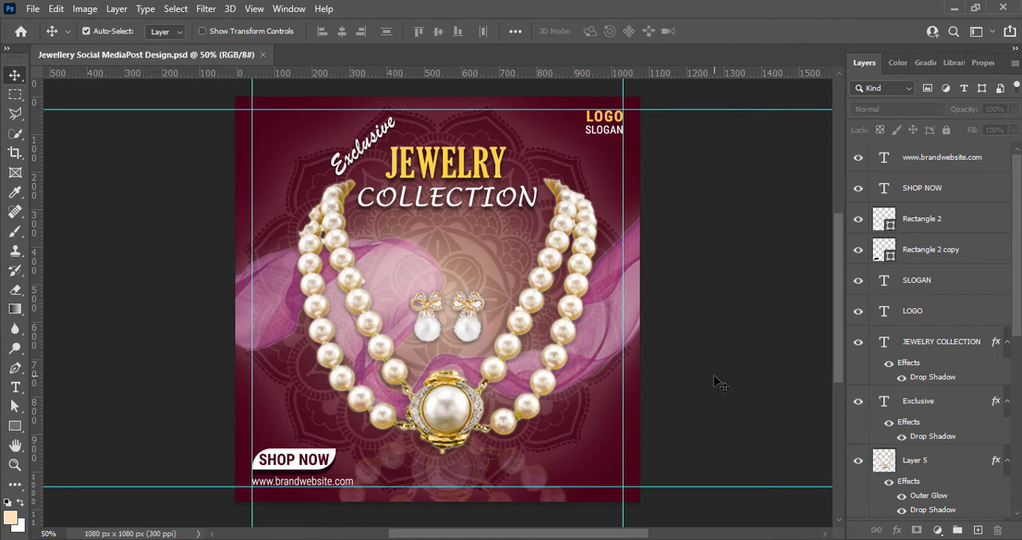
Set the SHOP NOW text to 9 pt
{"action": "double_click", "coordinate": [283, 458]}
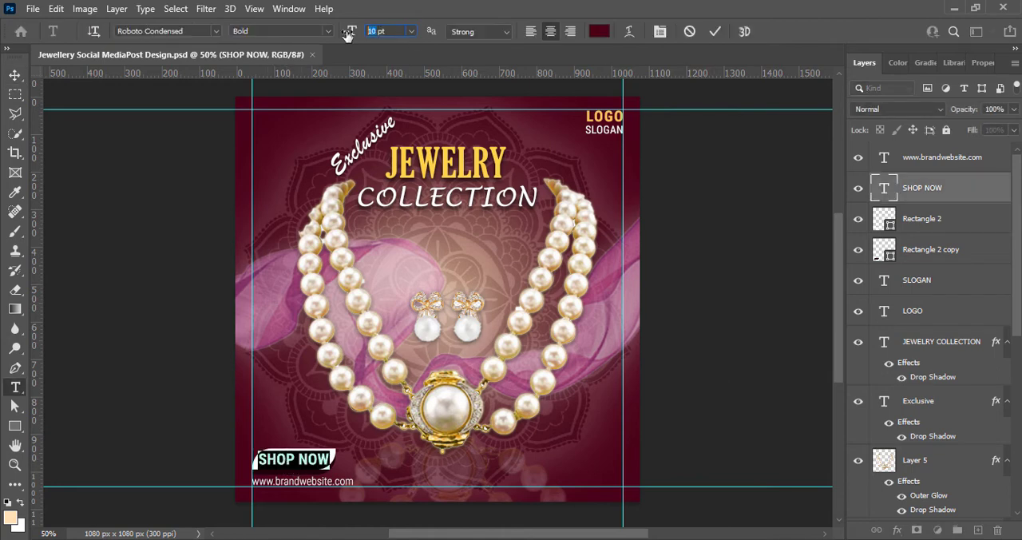
{"action": "key", "text": "ctrl+Return"}
{"action": "key", "text": "v"}
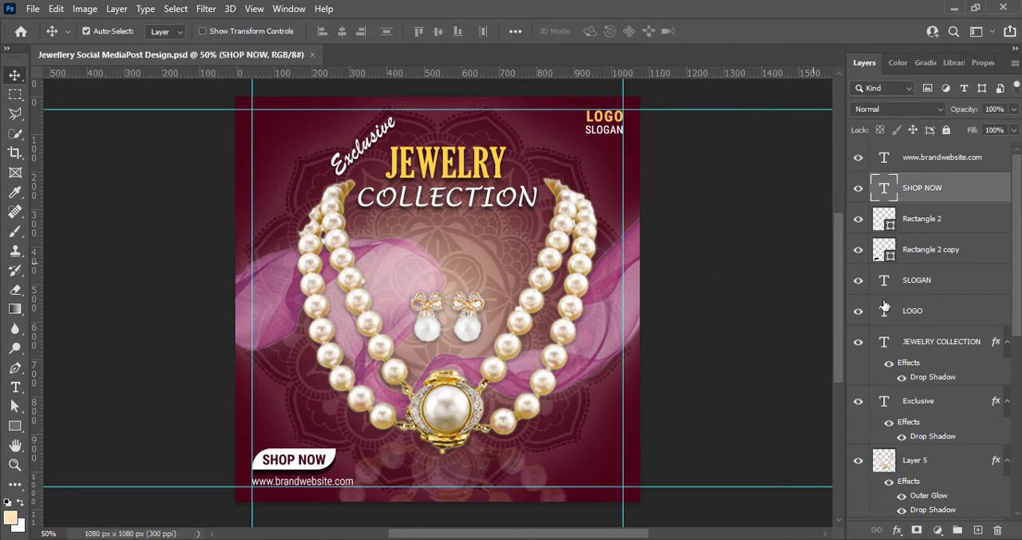
{"action": "left_click", "coordinate": [96, 442]}
Add the text "FOR FREE DELIVERY" on a new layer below the necklace, right of the pendant
{"action": "key", "text": "t"}
{"action": "left_click", "coordinate": [513, 457]}
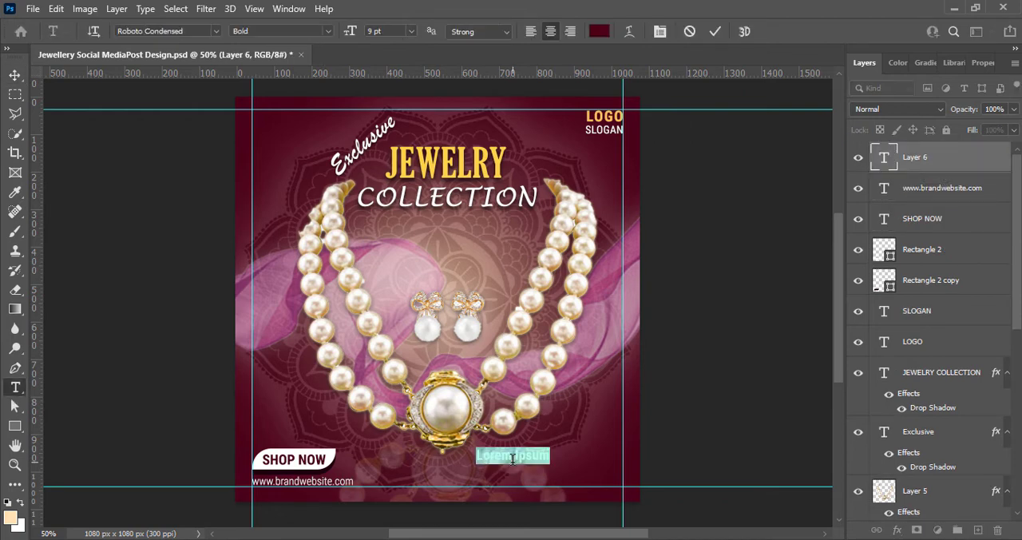
{"action": "type", "text": "FOR FREE DELIVERY"}
{"action": "key", "text": "ctrl+a"}
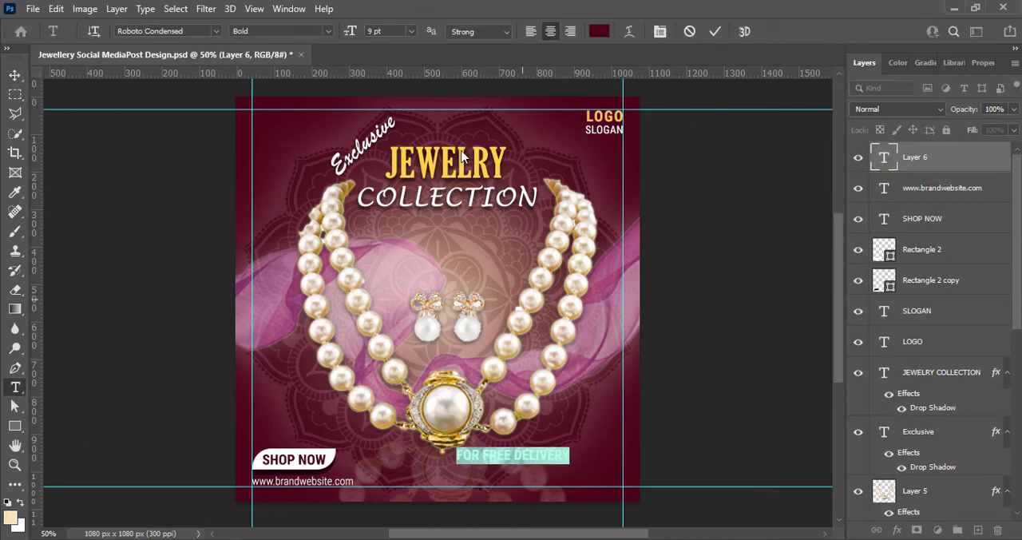
Color "FOR FREE DELIVERY" orange in Regular style and move it against the right guide
{"action": "left_click", "coordinate": [599, 31]}
{"action": "type", "text": "ffffff"}
{"action": "left_click", "coordinate": [728, 405]}
{"action": "left_click", "coordinate": [651, 238]}
{"action": "left_click_drag", "start_coordinate": [658, 238], "coordinate": [710, 237]}
{"action": "left_click_drag", "start_coordinate": [726, 408], "coordinate": [730, 408]}
{"action": "left_click", "coordinate": [615, 117]}
{"action": "left_click", "coordinate": [616, 118]}
{"action": "left_click", "coordinate": [618, 116]}
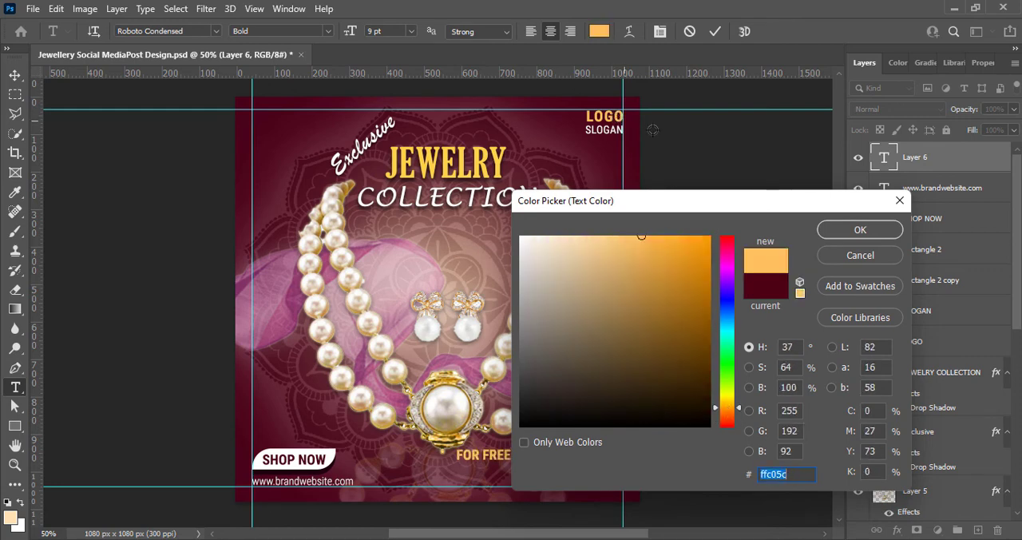
{"action": "left_click_drag", "start_coordinate": [659, 244], "coordinate": [711, 237]}
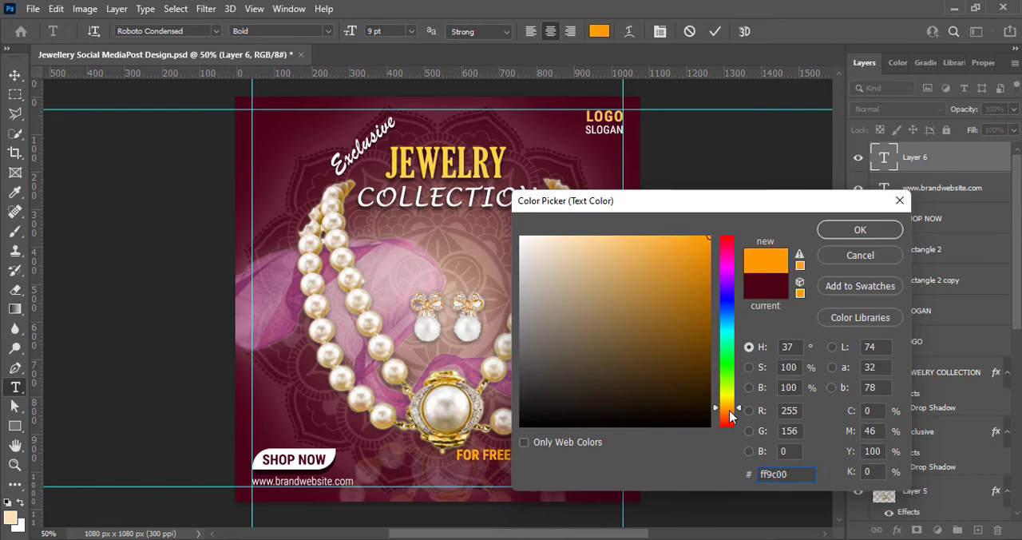
{"action": "left_click", "coordinate": [682, 236]}
{"action": "left_click", "coordinate": [861, 230]}
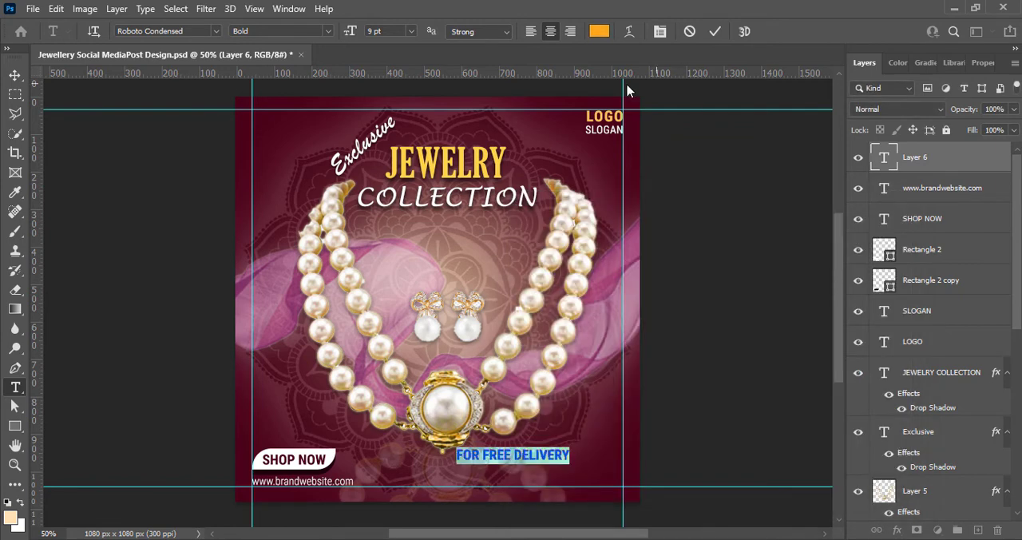
{"action": "left_click", "coordinate": [715, 31]}
{"action": "key", "text": "v"}
{"action": "left_click_drag", "start_coordinate": [533, 458], "coordinate": [588, 466]}
Duplicate the website text beneath "FOR FREE DELIVERY" and replace its content with the contact phone number
{"action": "left_click_drag", "start_coordinate": [330, 487], "coordinate": [599, 484]}
{"action": "double_click", "coordinate": [593, 480]}
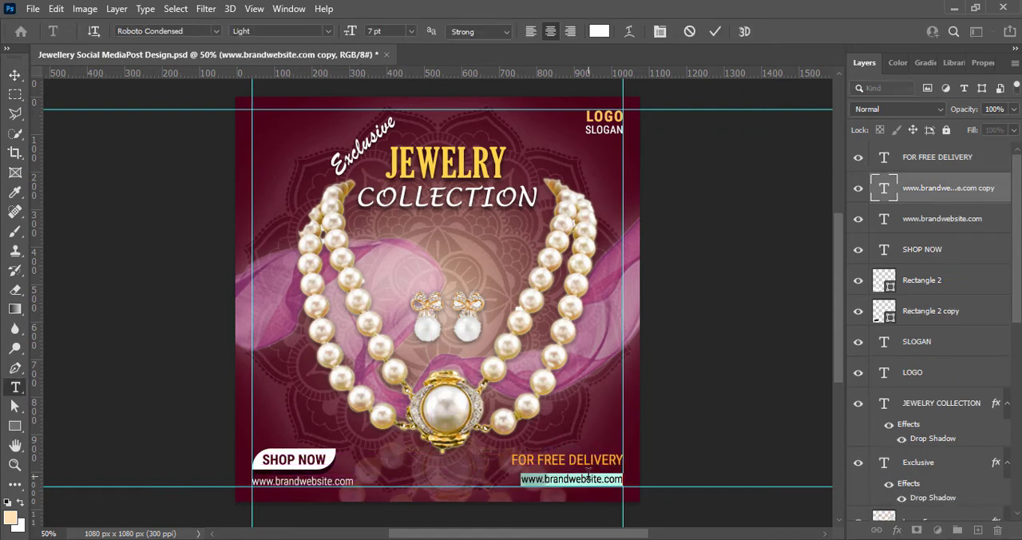
{"action": "type", "text": "+00 1234567890"}
{"action": "key", "text": "ctrl+a"}
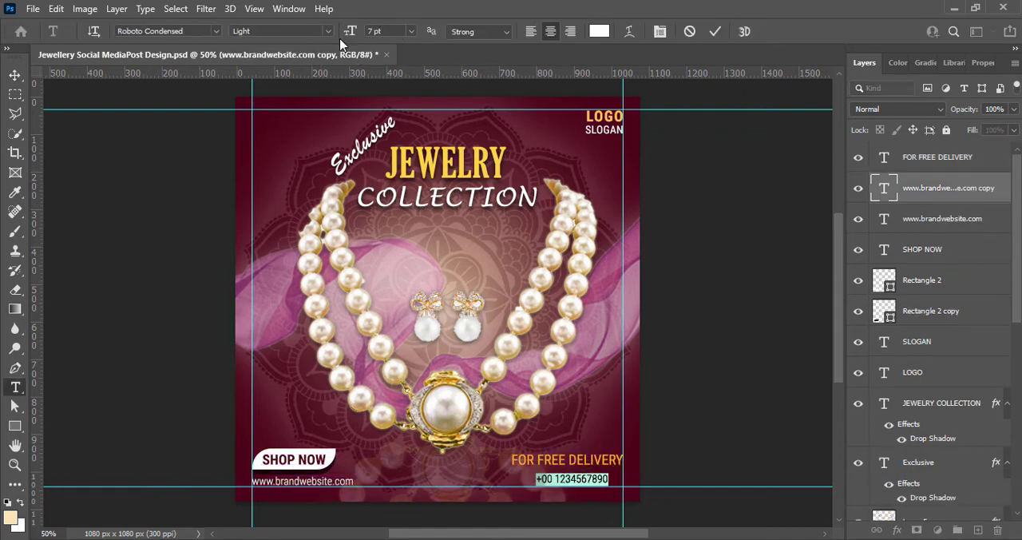
Set the phone number to Bold Italic at 8 pt and align it with the right guide
{"action": "left_click", "coordinate": [329, 31]}
{"action": "left_click", "coordinate": [276, 115]}
{"action": "left_click", "coordinate": [411, 31]}
{"action": "left_click", "coordinate": [393, 74]}
{"action": "left_click", "coordinate": [715, 31]}
{"action": "key", "text": "v"}
{"action": "left_click_drag", "start_coordinate": [608, 480], "coordinate": [612, 484]}
{"action": "key", "text": "Up"}
{"action": "key", "text": "Up"}
{"action": "key", "text": "Up"}
{"action": "key", "text": "Up"}
{"action": "key", "text": "Up"}
Nudge "FOR FREE DELIVERY" down, closer to the phone number
{"action": "left_click", "coordinate": [574, 463]}
{"action": "key", "text": "Down"}
{"action": "key", "text": "Down"}
{"action": "key", "text": "Down"}
{"action": "key", "text": "Down"}
{"action": "key", "text": "Down"}
{"action": "key", "text": "Down"}
{"action": "key", "text": "Down"}
{"action": "key", "text": "Down"}
{"action": "left_click", "coordinate": [732, 342]}
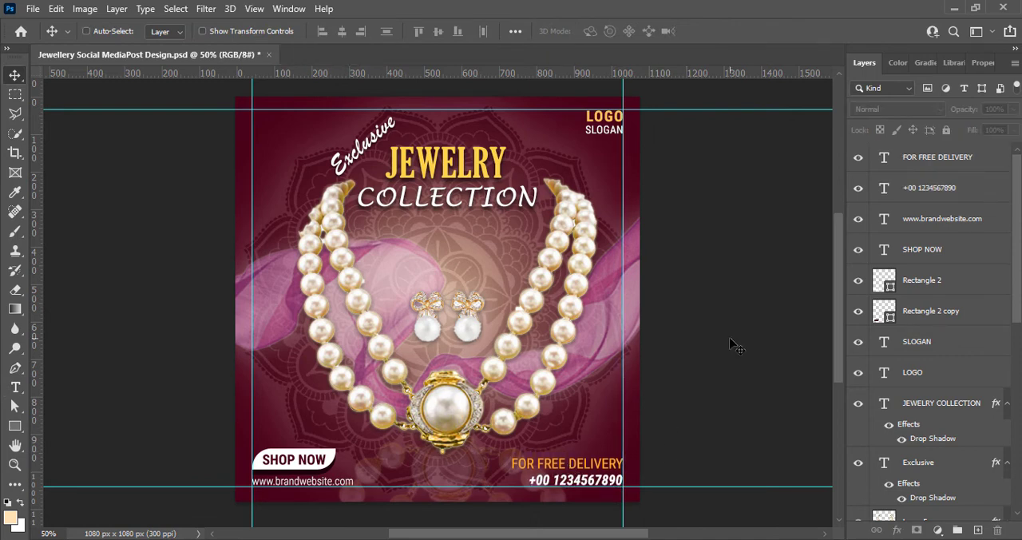
Recolor "FOR FREE DELIVERY" to a light yellow
{"action": "double_click", "coordinate": [577, 465]}
{"action": "key", "text": "ctrl+a"}
{"action": "left_click", "coordinate": [600, 32]}
{"action": "left_click_drag", "start_coordinate": [601, 196], "coordinate": [747, 204]}
{"action": "left_click_drag", "start_coordinate": [752, 244], "coordinate": [748, 208]}
{"action": "left_click", "coordinate": [852, 402]}
{"action": "left_click", "coordinate": [984, 230]}
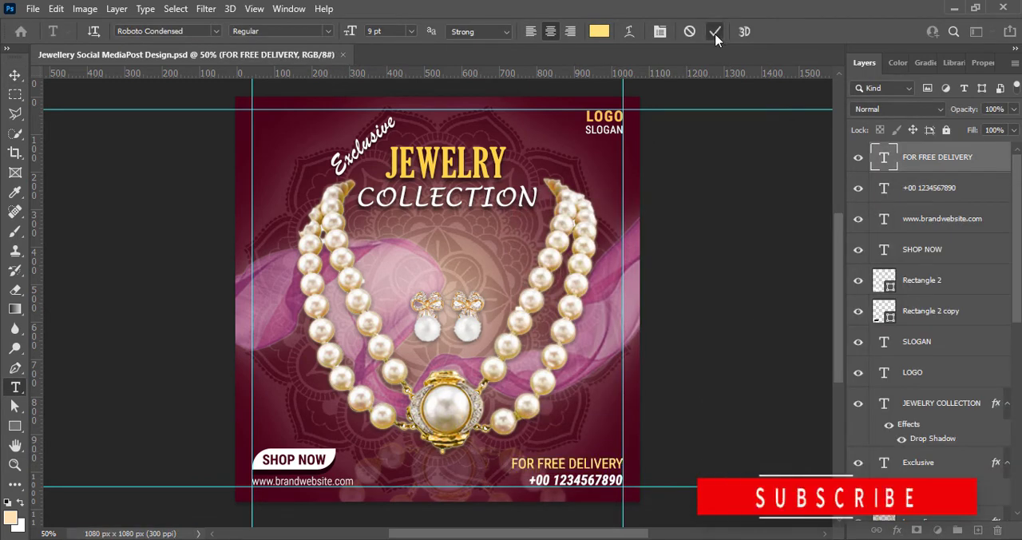
{"action": "left_click", "coordinate": [715, 31]}
Reduce "FOR FREE DELIVERY" to 7 pt and align it with the right guide above the phone number
{"action": "key", "text": "v"}
{"action": "double_click", "coordinate": [580, 463]}
{"action": "key", "text": "ctrl+a"}
{"action": "left_click", "coordinate": [411, 32]}
{"action": "left_click", "coordinate": [395, 60]}
{"action": "left_click", "coordinate": [412, 32]}
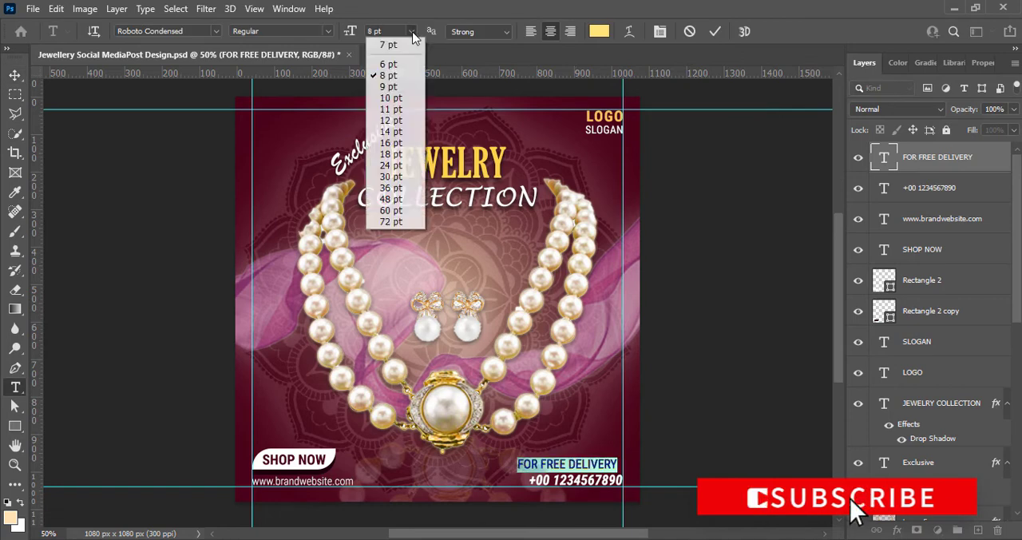
{"action": "left_click", "coordinate": [392, 44]}
{"action": "left_click", "coordinate": [715, 31]}
{"action": "key", "text": "v"}
{"action": "left_click_drag", "start_coordinate": [600, 467], "coordinate": [614, 467]}
{"action": "left_click", "coordinate": [683, 425]}
Add a drop shadow to the phone number with 82% opacity, 6 px distance and 54 px size
{"action": "double_click", "coordinate": [896, 192]}
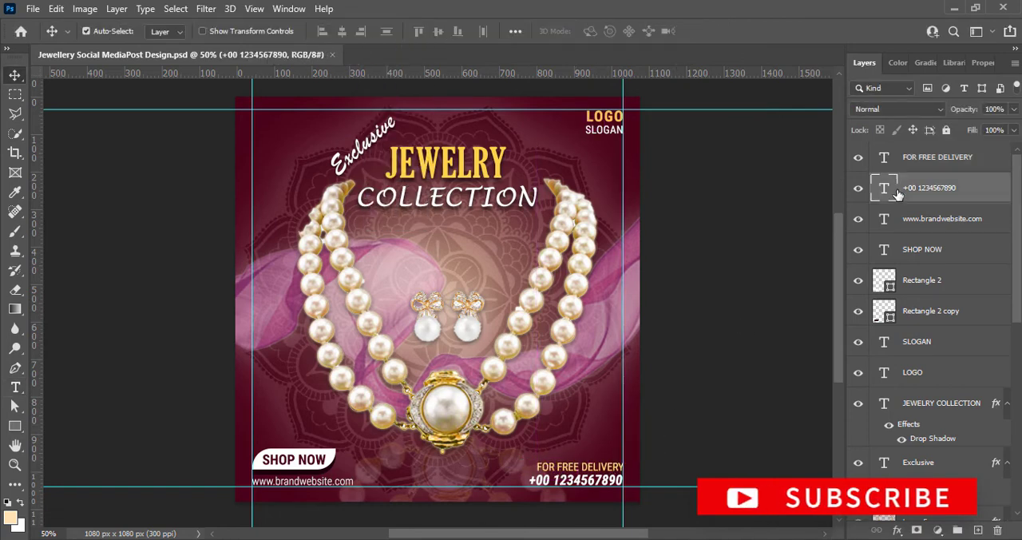
{"action": "left_click", "coordinate": [685, 409]}
{"action": "left_click", "coordinate": [901, 251]}
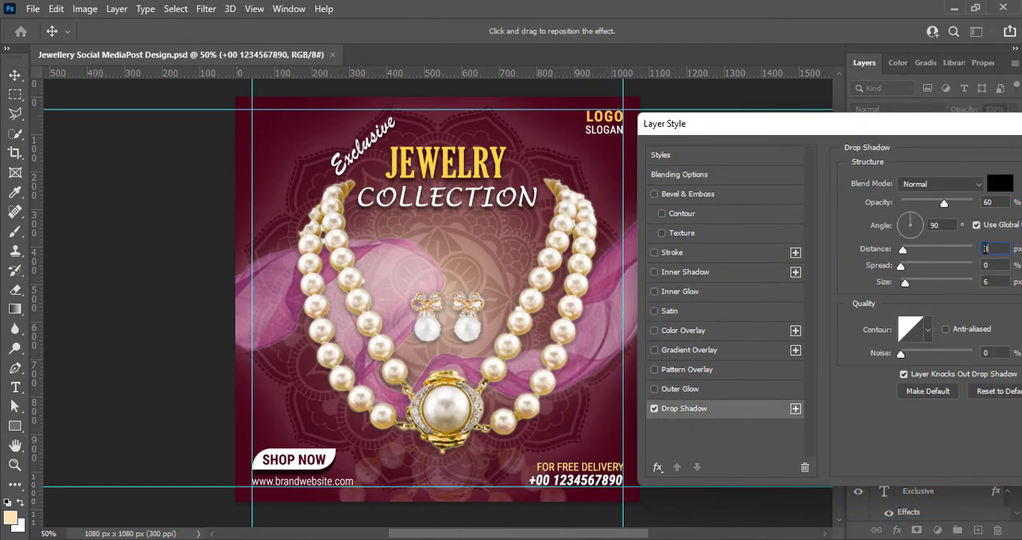
{"action": "type", "text": "6"}
{"action": "left_click_drag", "start_coordinate": [918, 130], "coordinate": [716, 82]}
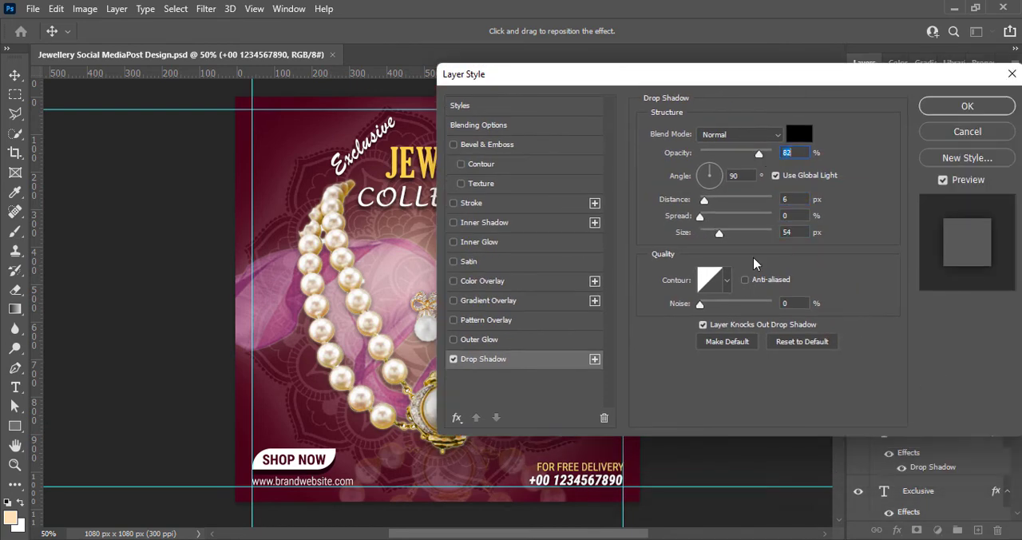
{"action": "key", "text": "Return"}
Add a drop shadow to the "FOR FREE DELIVERY" text and to the website text
{"action": "right_click", "coordinate": [883, 164]}
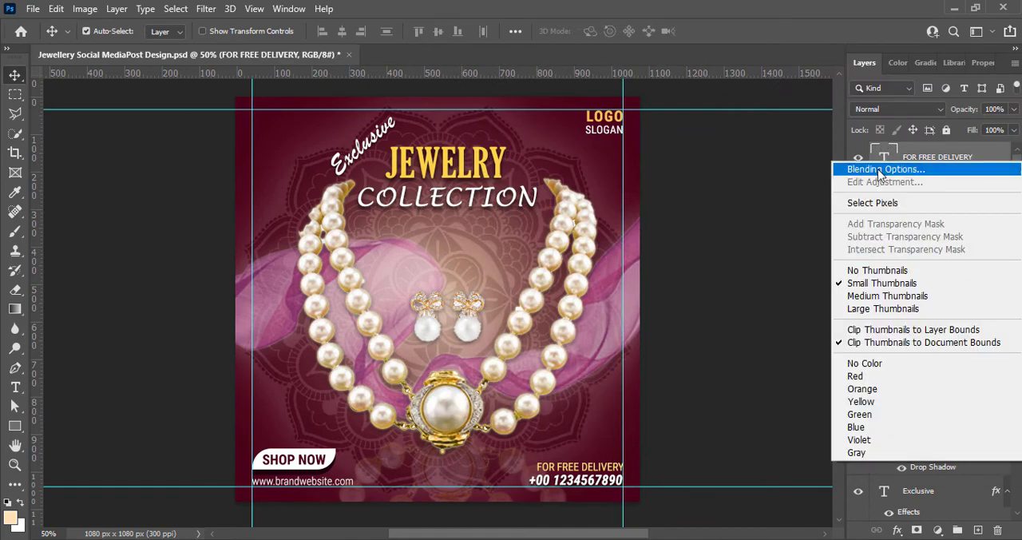
{"action": "left_click", "coordinate": [879, 167]}
{"action": "left_click", "coordinate": [479, 359]}
{"action": "left_click", "coordinate": [947, 109]}
{"action": "right_click", "coordinate": [890, 277]}
{"action": "left_click", "coordinate": [839, 248]}
{"action": "left_click", "coordinate": [448, 359]}
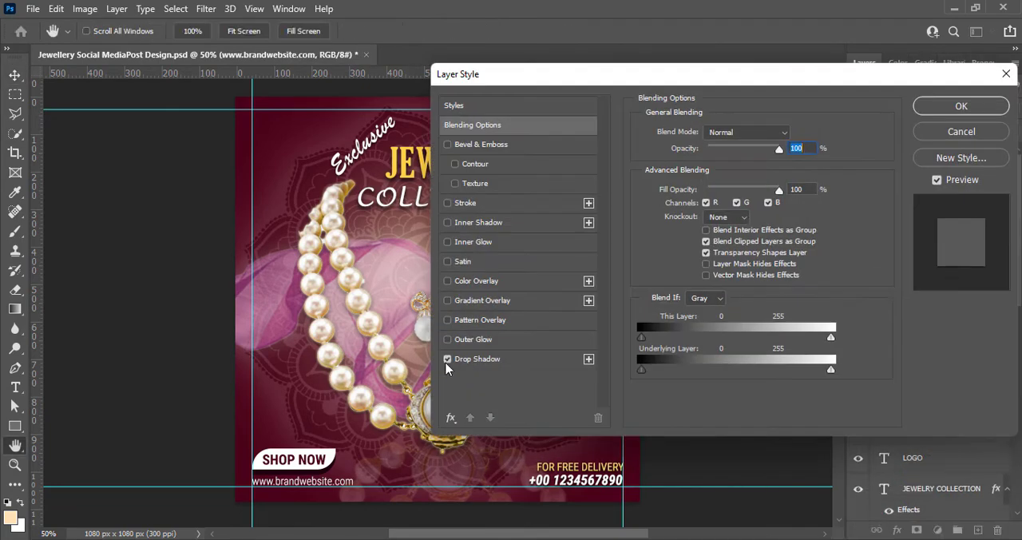
{"action": "left_click", "coordinate": [959, 106]}
{"action": "left_click", "coordinate": [723, 348]}
Add a drop shadow at 77% opacity to the LOGO text and a drop shadow to the SLOGAN text
{"action": "right_click", "coordinate": [910, 457]}
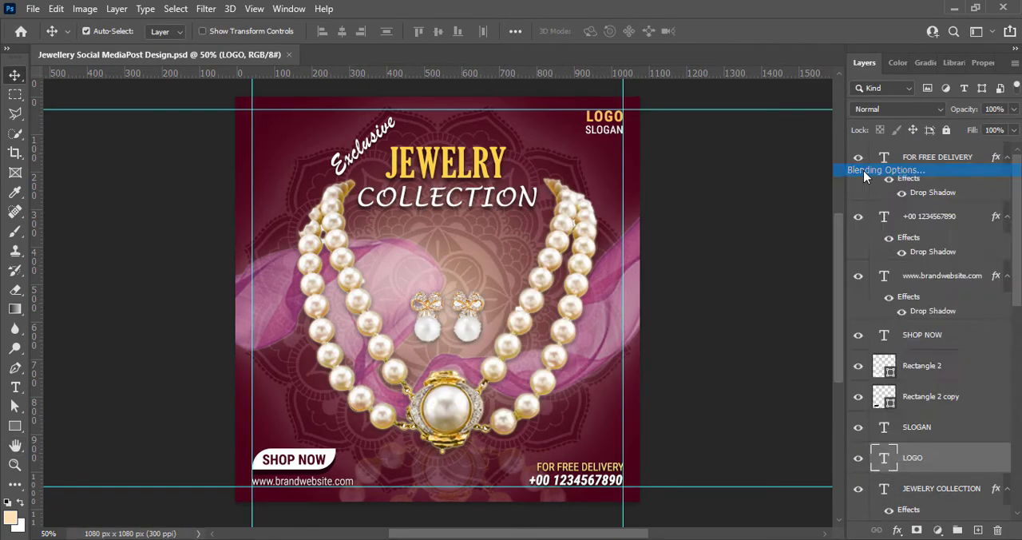
{"action": "left_click", "coordinate": [863, 169]}
{"action": "left_click", "coordinate": [479, 461]}
{"action": "left_click_drag", "start_coordinate": [755, 255], "coordinate": [751, 255]}
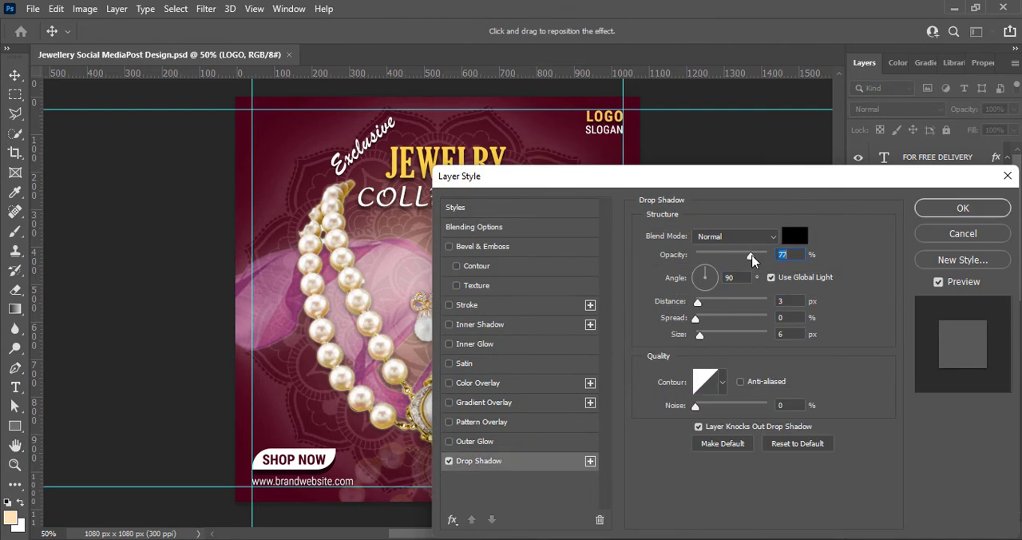
{"action": "left_click", "coordinate": [963, 208]}
{"action": "left_click", "coordinate": [448, 457]}
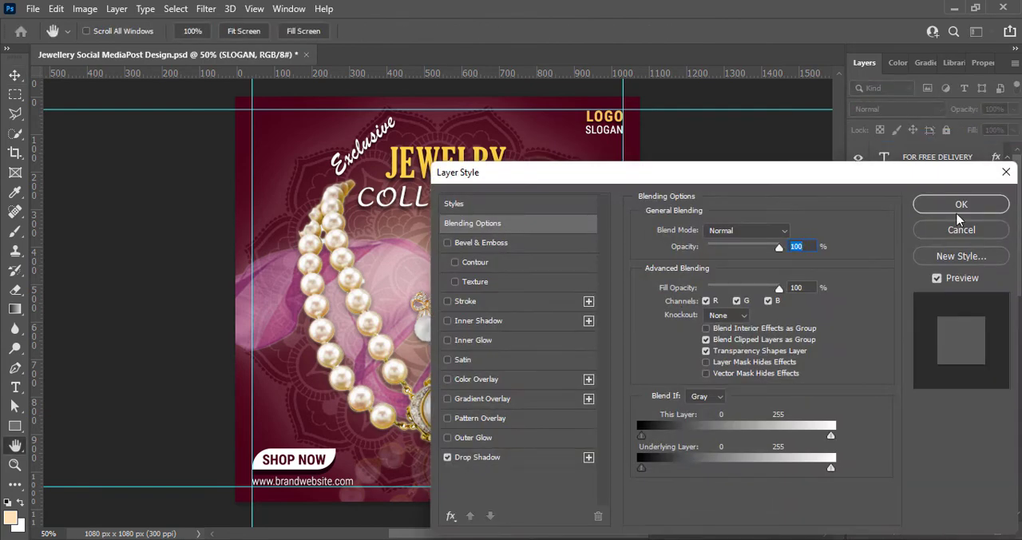
{"action": "key", "text": "Return"}
Remove the guides from the canvas and save the document
{"action": "left_click_drag", "start_coordinate": [252, 383], "coordinate": [39, 417]}
{"action": "left_click_drag", "start_coordinate": [352, 487], "coordinate": [403, 70]}
{"action": "left_click_drag", "start_coordinate": [480, 110], "coordinate": [494, 71]}
{"action": "key", "text": "ctrl+s"}
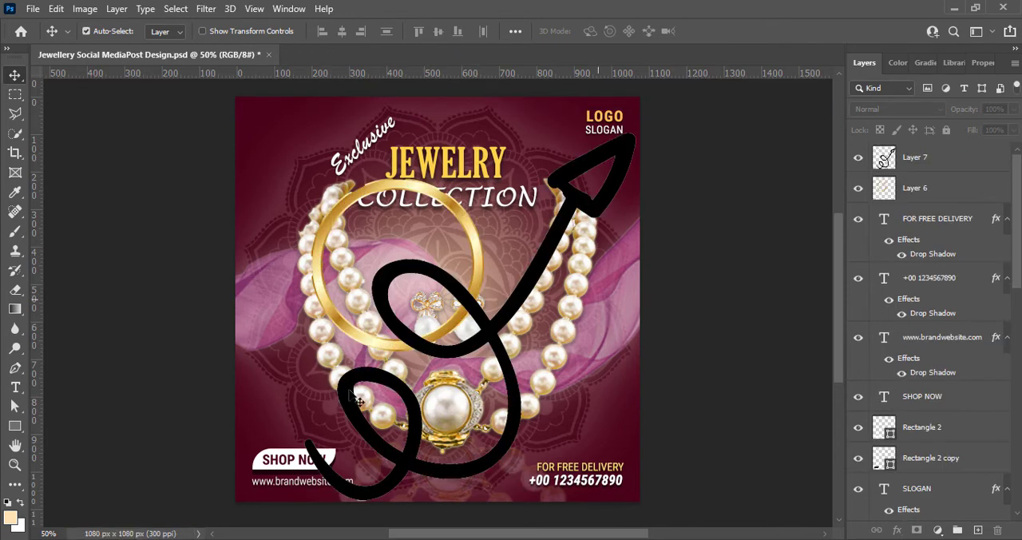
Scale the black curly arrow down to about 10.7% and place it above the SHOP NOW button, left of the necklace
{"action": "key", "text": "ctrl+t"}
{"action": "mouse_move", "coordinate": [637, 131]}
{"action": "left_mouse_down"}
{"action": "mouse_move", "coordinate": [425, 254]}
{"action": "mouse_move", "coordinate": [363, 435]}
{"action": "mouse_move", "coordinate": [326, 320]}
{"action": "left_mouse_up"}
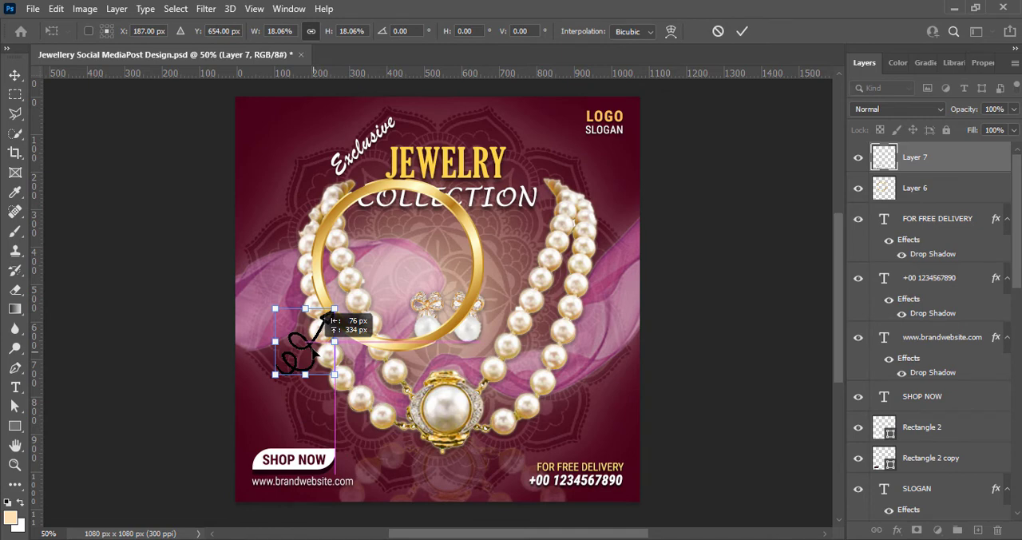
{"action": "left_click_drag", "start_coordinate": [314, 352], "coordinate": [523, 396]}
{"action": "mouse_move", "coordinate": [543, 358]}
{"action": "left_mouse_down"}
{"action": "mouse_move", "coordinate": [508, 393]}
{"action": "mouse_move", "coordinate": [517, 386]}
{"action": "left_mouse_up"}
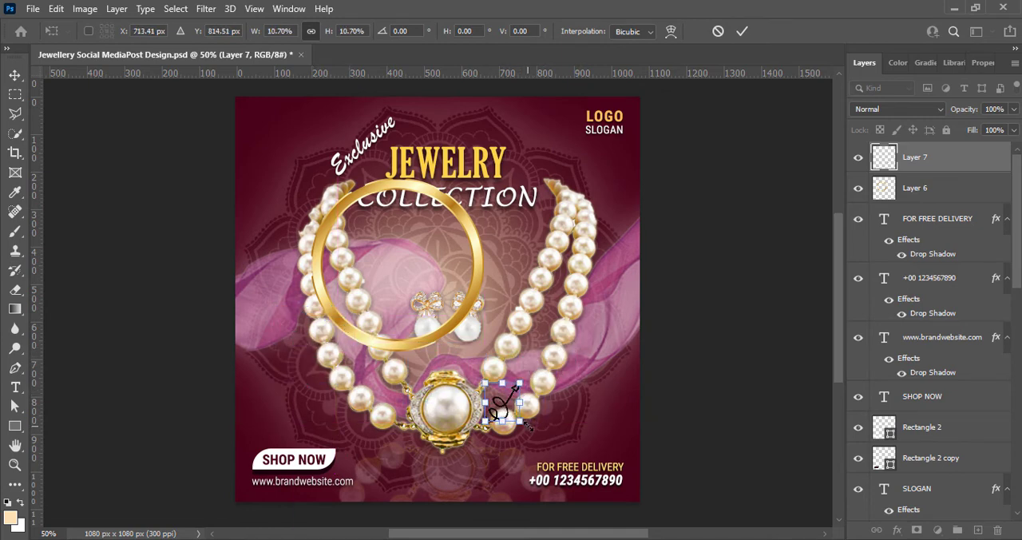
{"action": "left_click_drag", "start_coordinate": [529, 426], "coordinate": [321, 425]}
{"action": "left_click", "coordinate": [743, 31]}
{"action": "key", "text": "ctrl+t"}
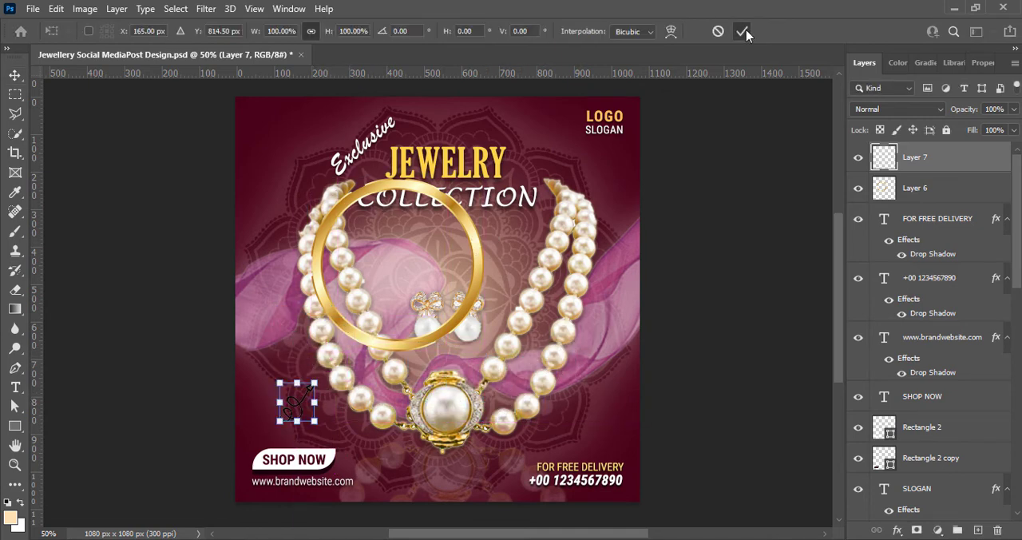
{"action": "left_click", "coordinate": [743, 32]}
Scale the gold ring down to well under half its size and place it in the canvas's upper-left area beside "Exclusive"
{"action": "left_click", "coordinate": [915, 188]}
{"action": "key", "text": "ctrl+t"}
{"action": "left_click_drag", "start_coordinate": [310, 179], "coordinate": [400, 269]}
{"action": "left_click_drag", "start_coordinate": [461, 286], "coordinate": [310, 117]}
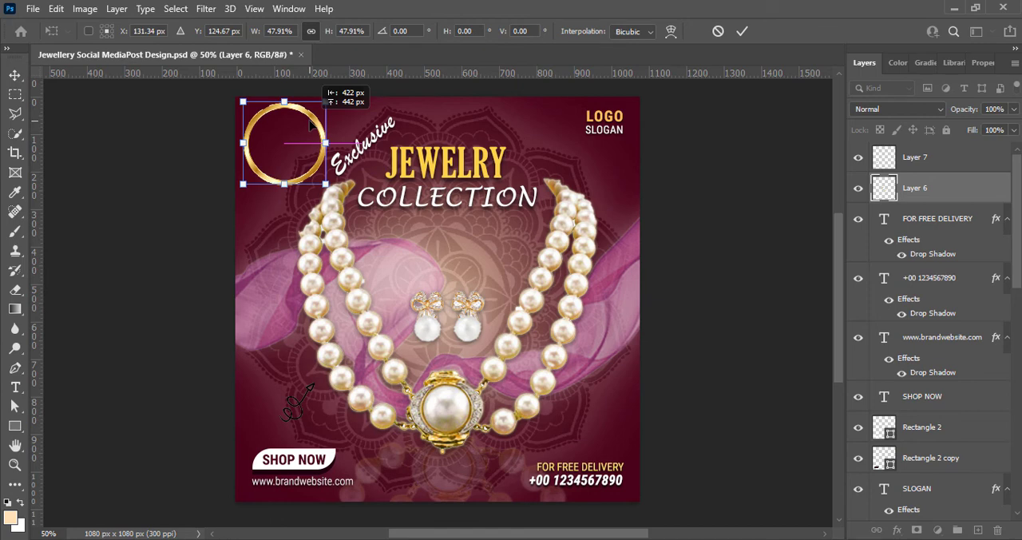
{"action": "left_click_drag", "start_coordinate": [310, 117], "coordinate": [310, 118]}
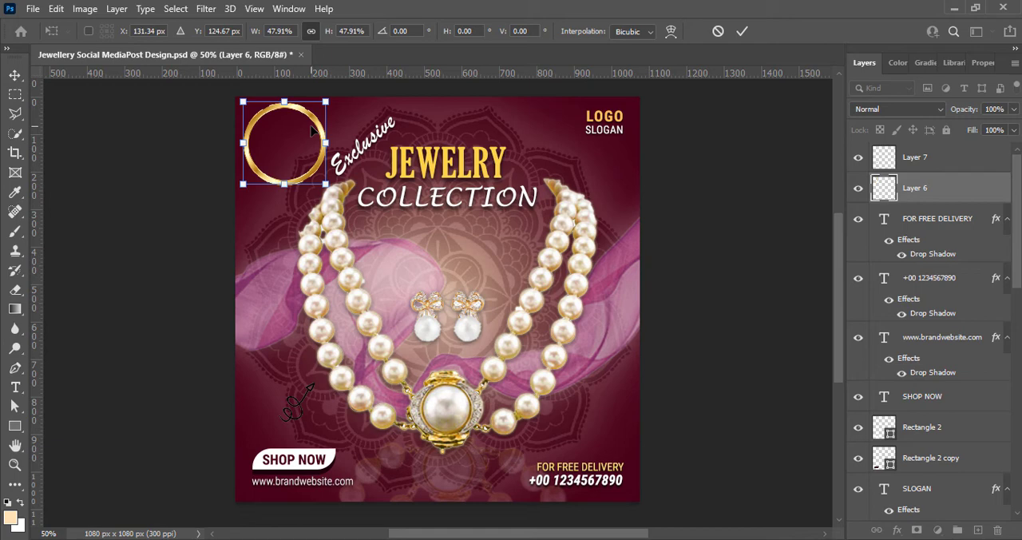
{"action": "left_click_drag", "start_coordinate": [327, 185], "coordinate": [276, 189]}
{"action": "left_click", "coordinate": [742, 31]}
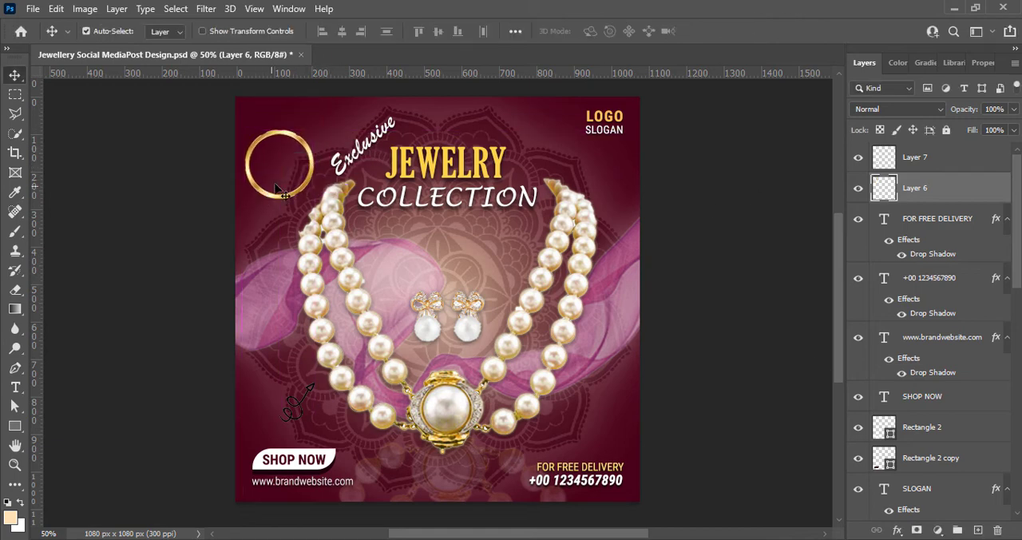
Move the black curly arrow below the gold ring, flip it vertically and horizontally, and rotate it so it points up at the ring
{"action": "left_click_drag", "start_coordinate": [279, 407], "coordinate": [272, 243]}
{"action": "key", "text": "ctrl+t"}
{"action": "right_click", "coordinate": [265, 239]}
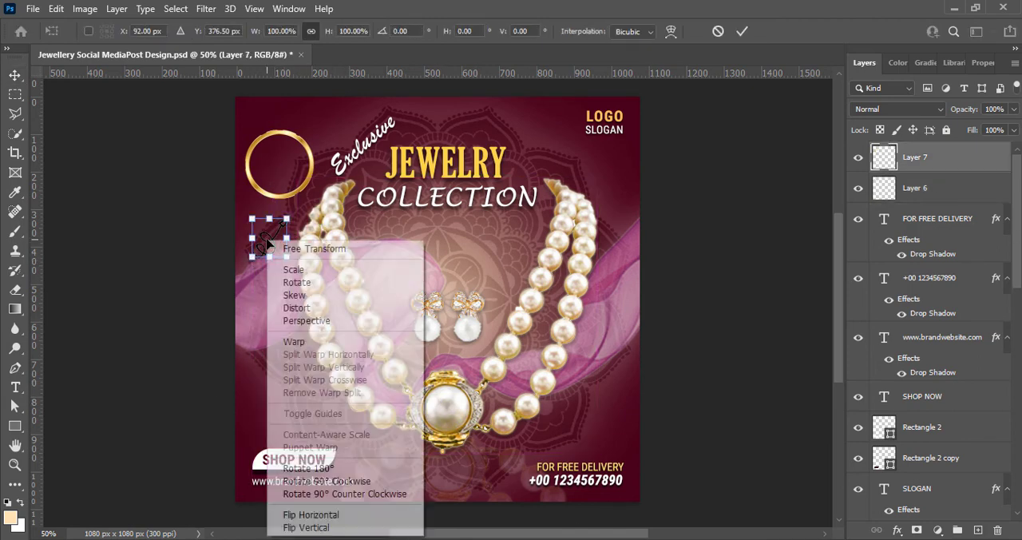
{"action": "left_click", "coordinate": [321, 527]}
{"action": "right_click", "coordinate": [269, 238]}
{"action": "left_click", "coordinate": [320, 516]}
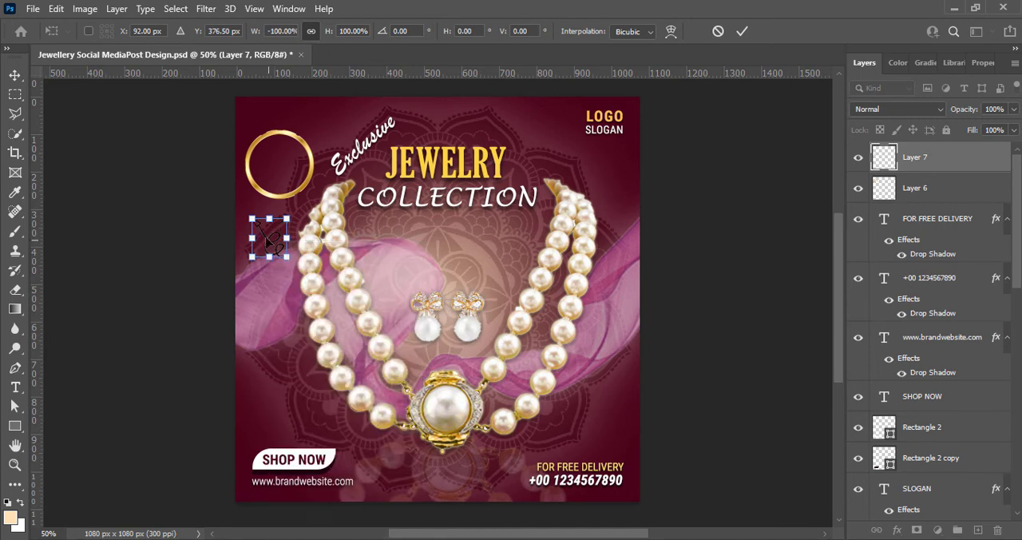
{"action": "left_click_drag", "start_coordinate": [294, 268], "coordinate": [307, 254]}
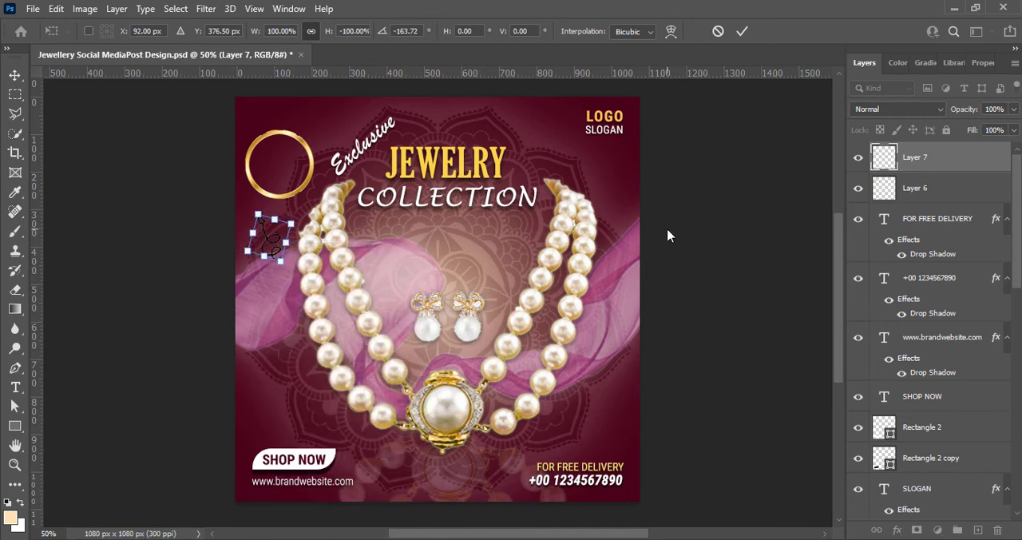
{"action": "key", "text": "Up"}
{"action": "key", "text": "Up"}
{"action": "key", "text": "Up"}
{"action": "key", "text": "Up"}
{"action": "key", "text": "Up"}
{"action": "key", "text": "Up"}
{"action": "key", "text": "Up"}
{"action": "key", "text": "Up"}
{"action": "key", "text": "Up"}
{"action": "key", "text": "Up"}
{"action": "key", "text": "Up"}
{"action": "key", "text": "Up"}
{"action": "key", "text": "Up"}
{"action": "key", "text": "Up"}
{"action": "key", "text": "Up"}
{"action": "key", "text": "Up"}
{"action": "key", "text": "Up"}
{"action": "key", "text": "Up"}
{"action": "key", "text": "Up"}
{"action": "key", "text": "Up"}
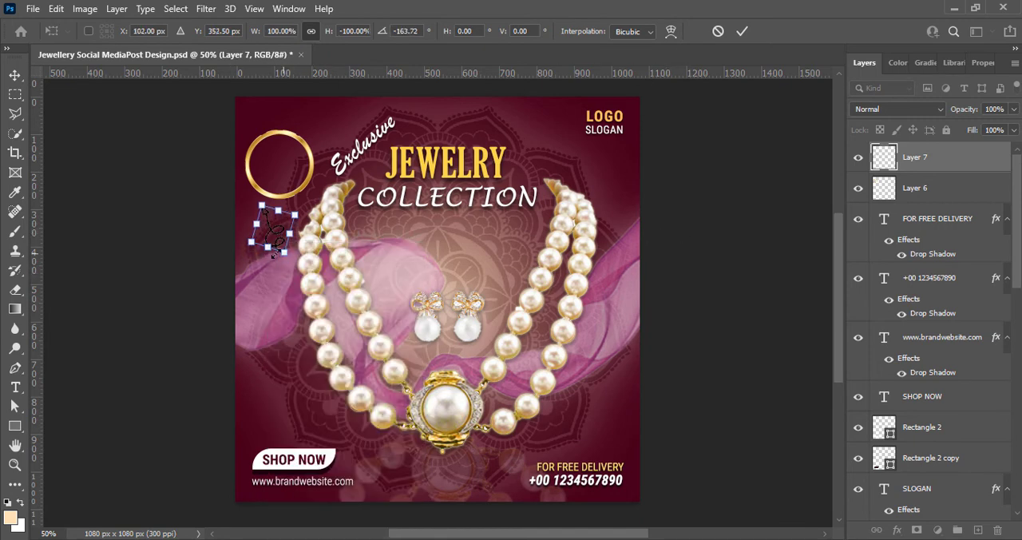
{"action": "key", "text": "Return"}
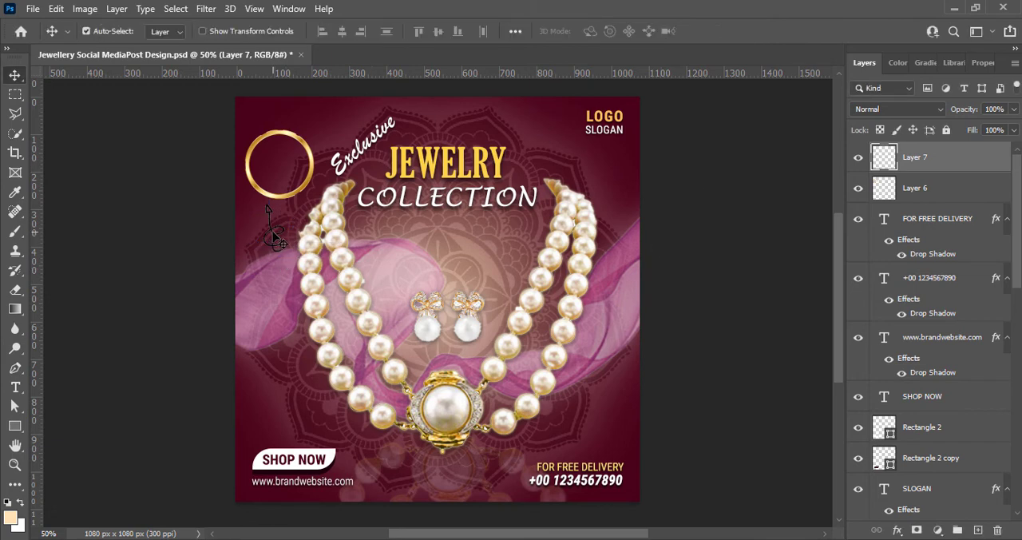
{"action": "left_click_drag", "start_coordinate": [281, 241], "coordinate": [281, 238]}
Set the foreground colour to white
{"action": "double_click", "coordinate": [886, 164]}
{"action": "key", "text": "Escape"}
{"action": "key", "text": "ctrl+t"}
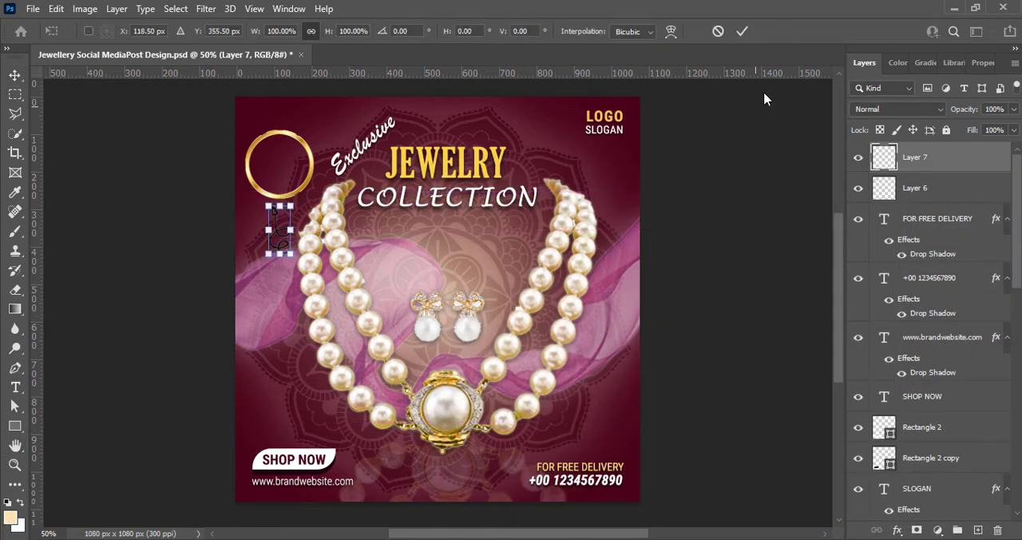
{"action": "left_click", "coordinate": [742, 31]}
{"action": "left_click", "coordinate": [11, 518]}
{"action": "left_click_drag", "start_coordinate": [630, 250], "coordinate": [622, 233]}
{"action": "left_click", "coordinate": [960, 234]}
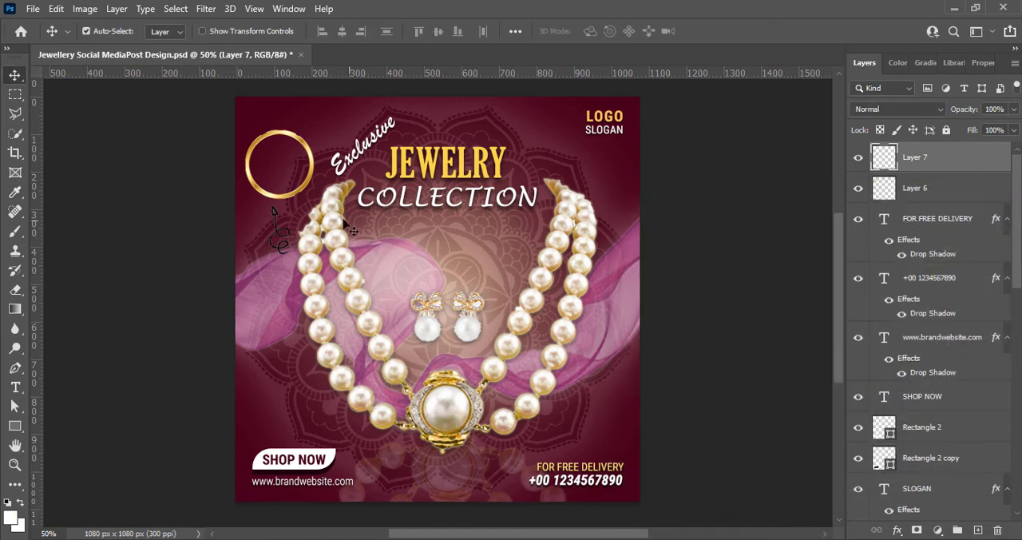
{"action": "scroll", "coordinate": [894, 480], "scroll_direction": "down", "scroll_amount": 10}
{"action": "scroll", "coordinate": [942, 240], "scroll_direction": "up", "scroll_amount": 10}
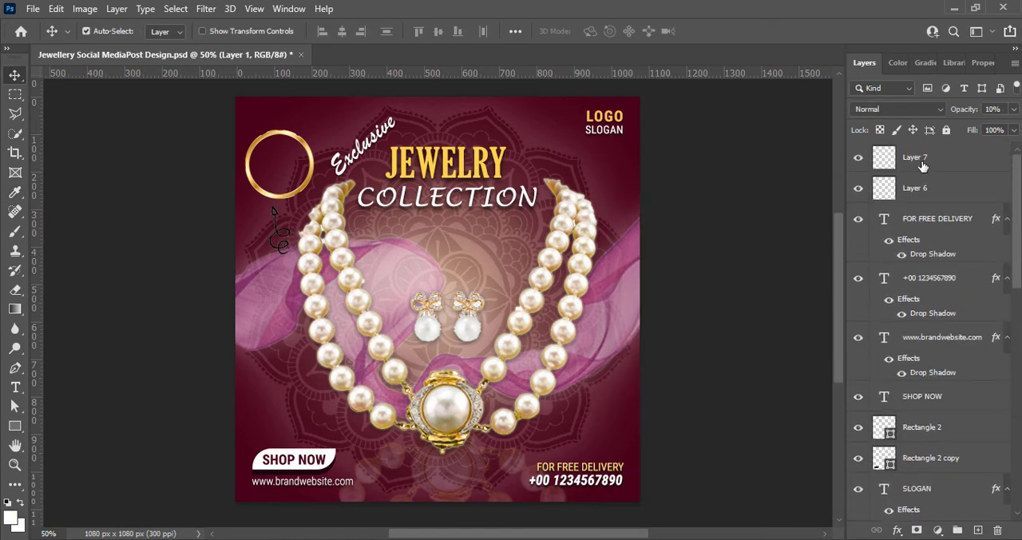
{"action": "key", "text": "ctrl+t"}
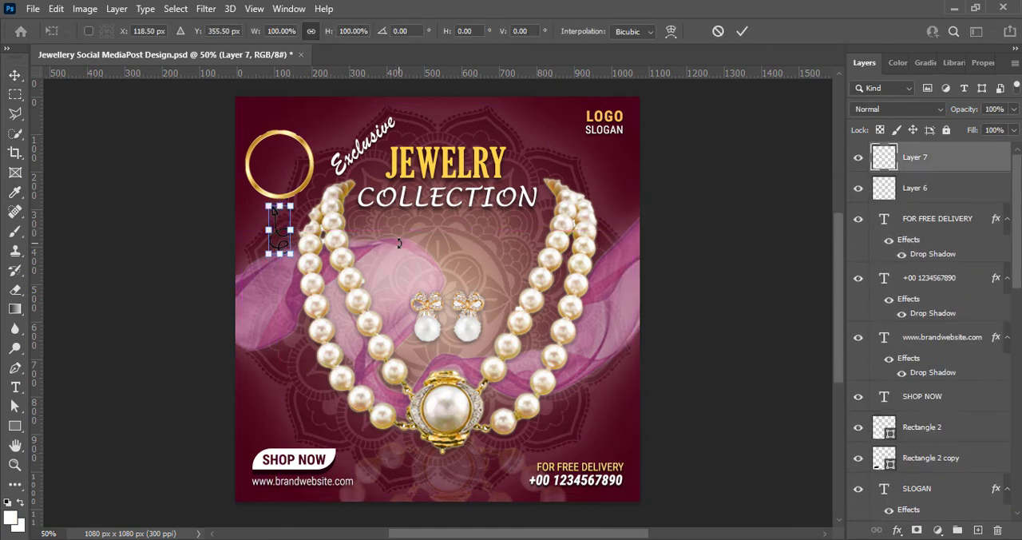
{"action": "key", "text": "Return"}
{"action": "left_click", "coordinate": [711, 321]}
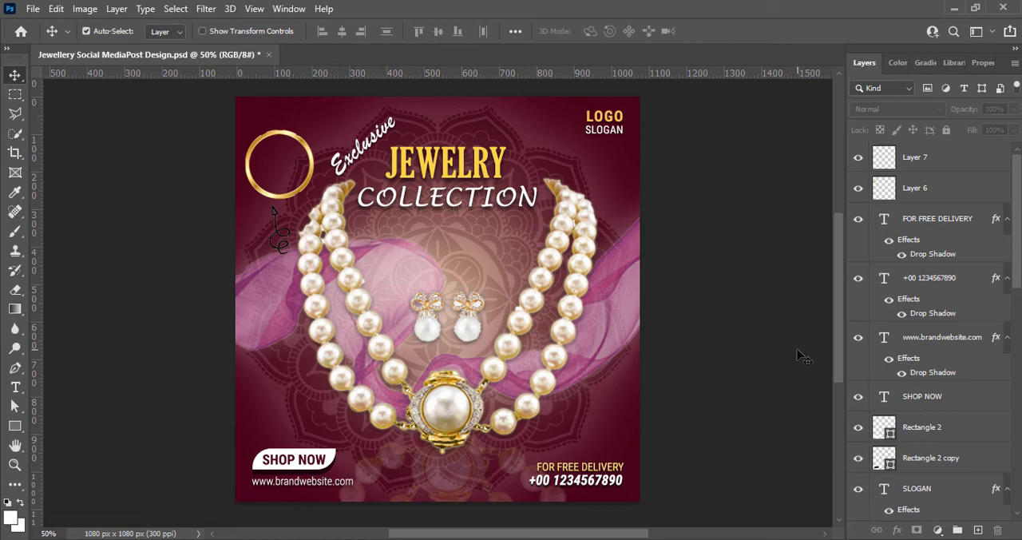
Replace the black arrow with the white curly arrow below the gold ring, scaled to under a quarter size, flipped horizontally and rotated upward, and save
{"action": "left_click", "coordinate": [902, 159]}
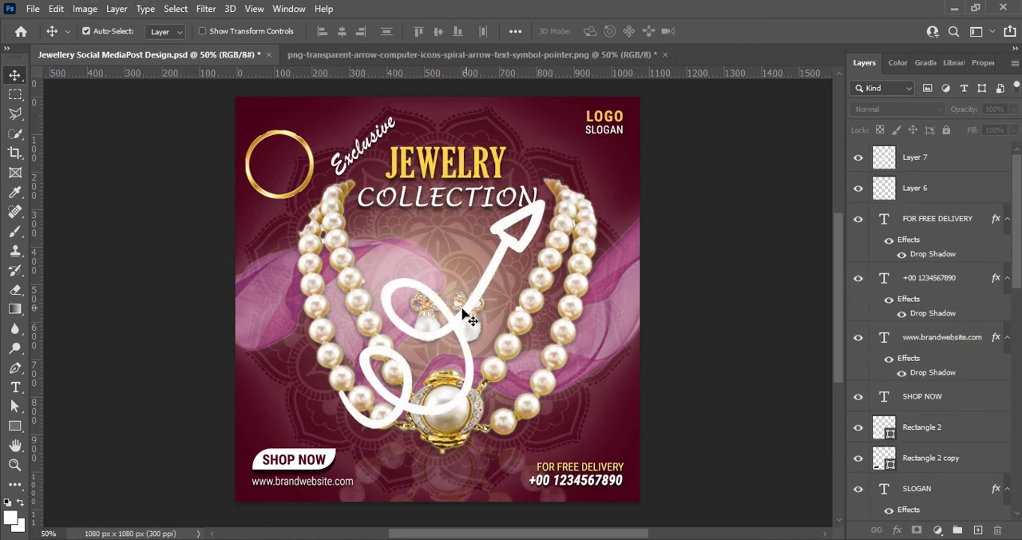
{"action": "key", "text": "ctrl+t"}
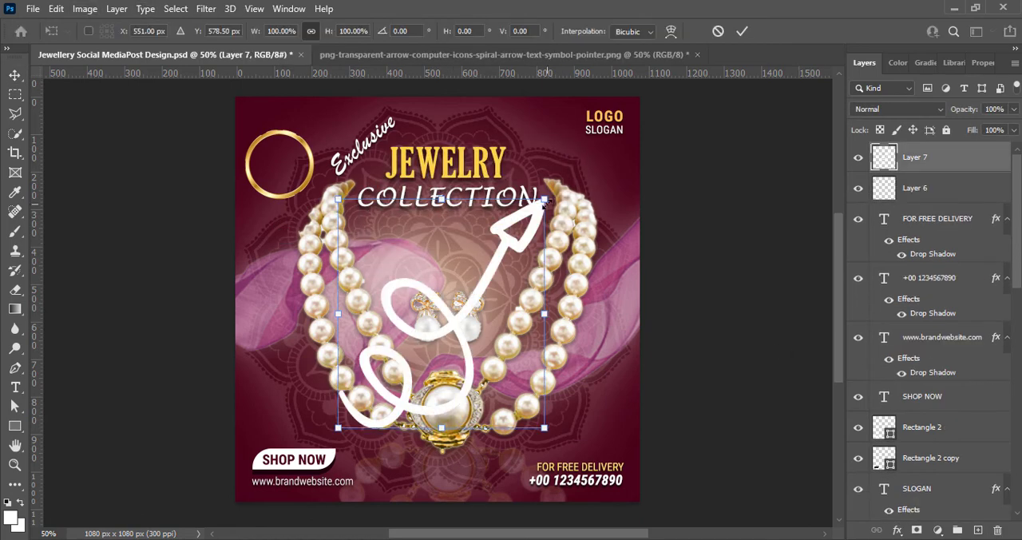
{"action": "left_click_drag", "start_coordinate": [545, 200], "coordinate": [276, 249]}
{"action": "right_click", "coordinate": [276, 250]}
{"action": "left_click", "coordinate": [392, 515]}
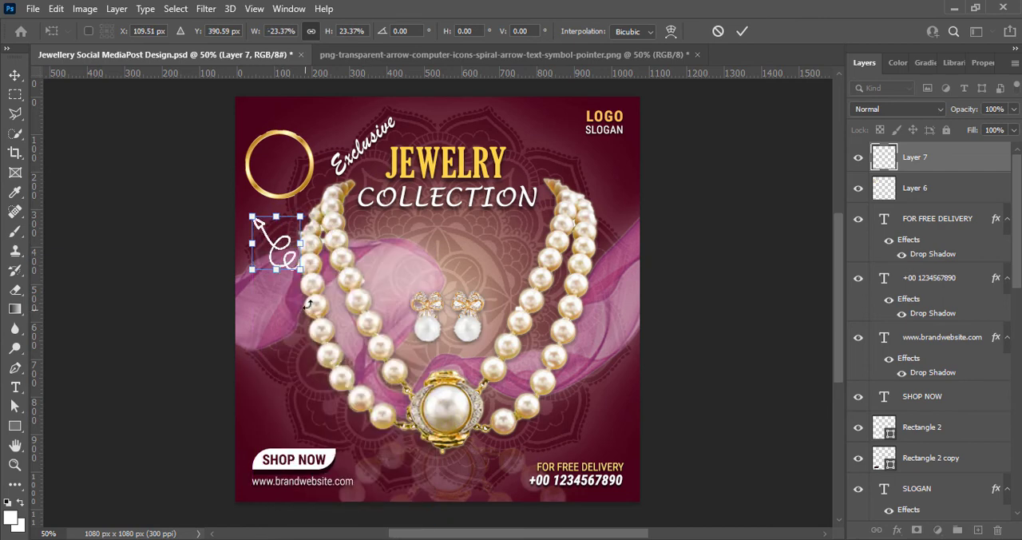
{"action": "left_click_drag", "start_coordinate": [253, 216], "coordinate": [259, 223]}
{"action": "left_click_drag", "start_coordinate": [307, 279], "coordinate": [294, 296]}
{"action": "left_click_drag", "start_coordinate": [284, 245], "coordinate": [277, 233]}
{"action": "left_click", "coordinate": [742, 32]}
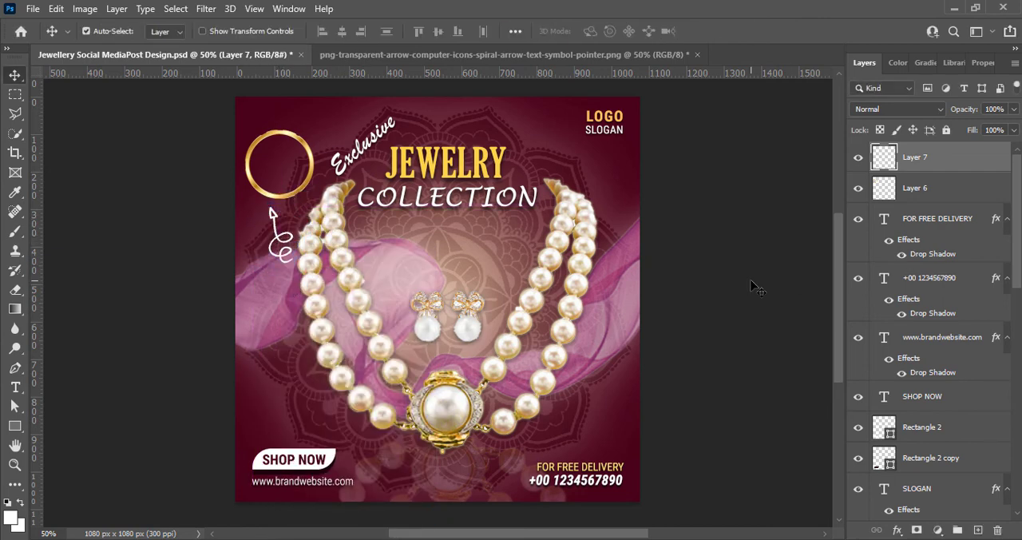
{"action": "left_click", "coordinate": [752, 283]}
{"action": "key", "text": "ctrl+s"}
Add an outer glow to the gold ring's layer and change the glow colour to light yellow
{"action": "right_click", "coordinate": [889, 189]}
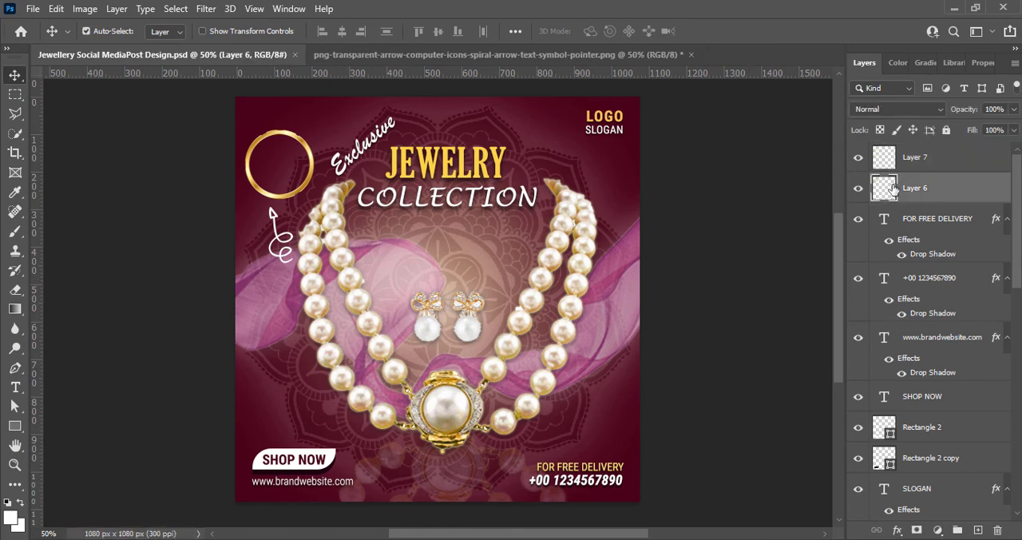
{"action": "left_click", "coordinate": [872, 193]}
{"action": "left_click", "coordinate": [447, 438]}
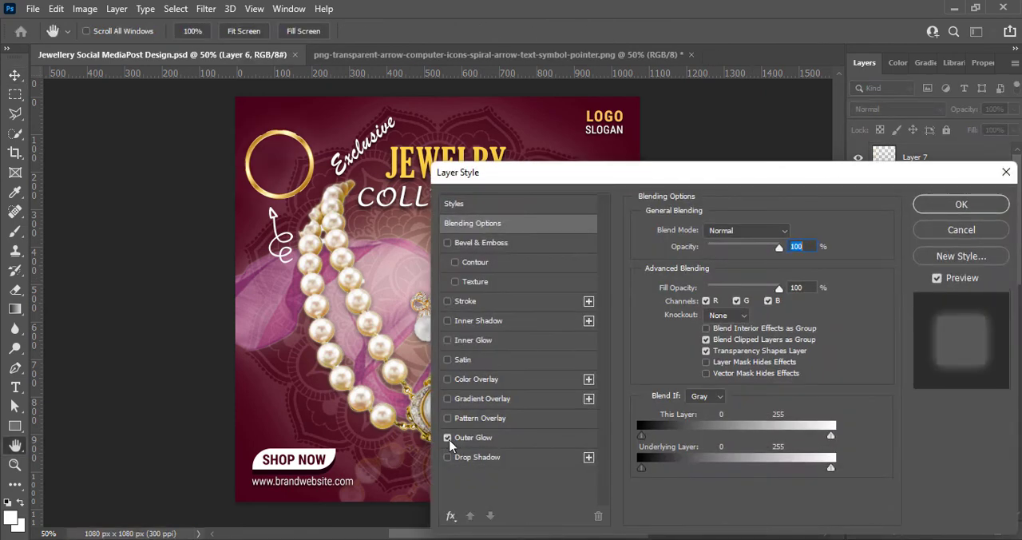
{"action": "left_click", "coordinate": [463, 439]}
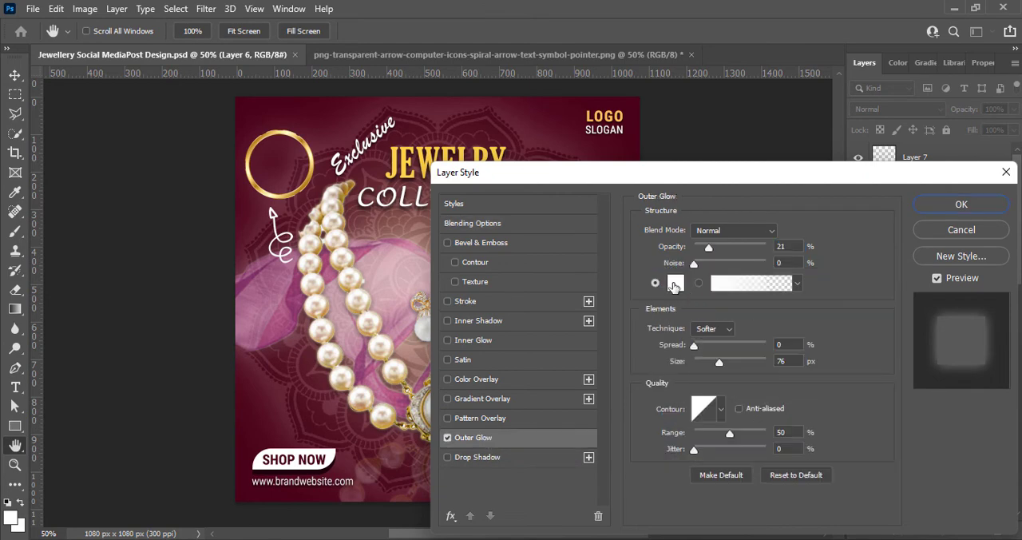
{"action": "left_click", "coordinate": [676, 287]}
{"action": "left_click", "coordinate": [836, 399]}
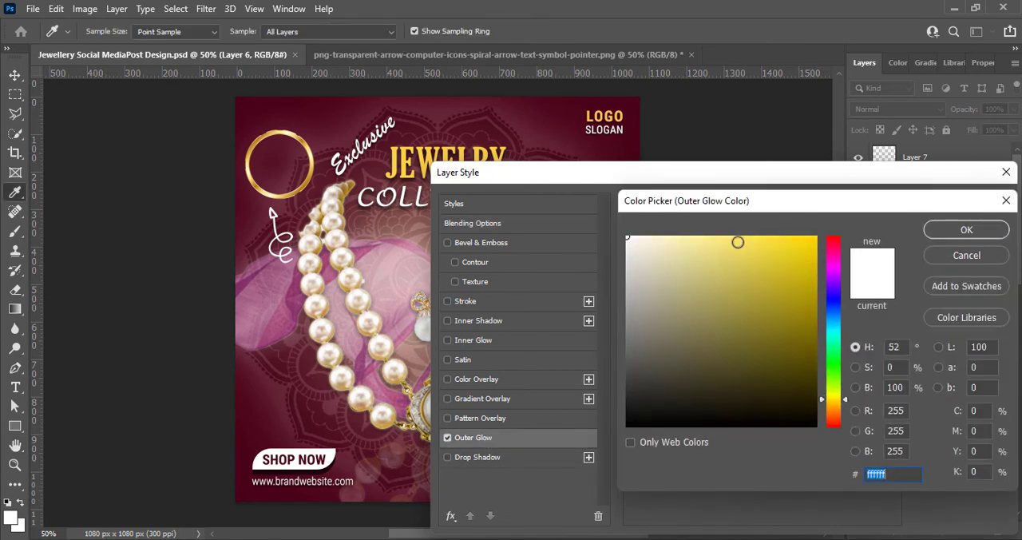
{"action": "left_click_drag", "start_coordinate": [737, 239], "coordinate": [718, 233]}
{"action": "left_click", "coordinate": [952, 233]}
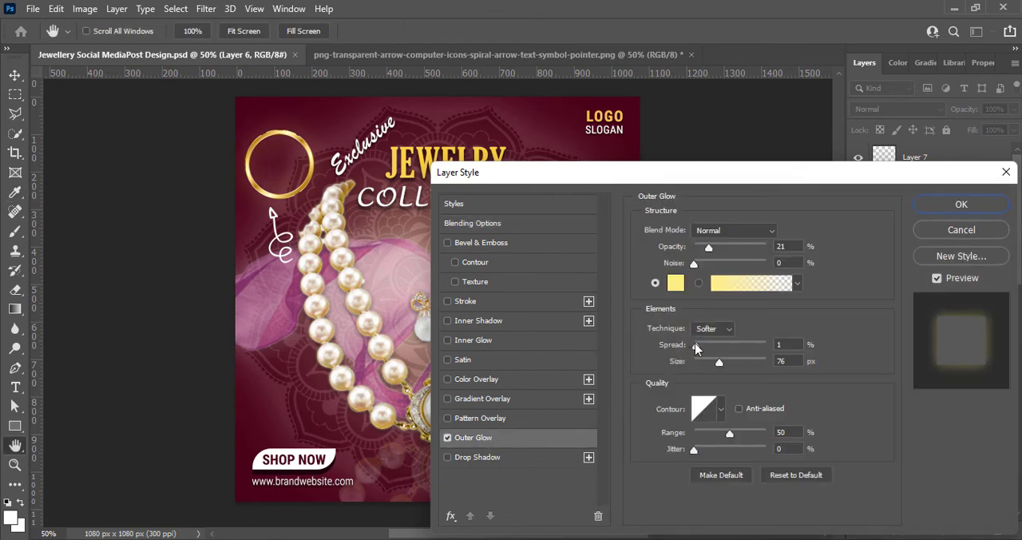
Set the ring's outer glow to 50% opacity with a slight spread and a small size, and apply it
{"action": "left_click_drag", "start_coordinate": [719, 361], "coordinate": [696, 366]}
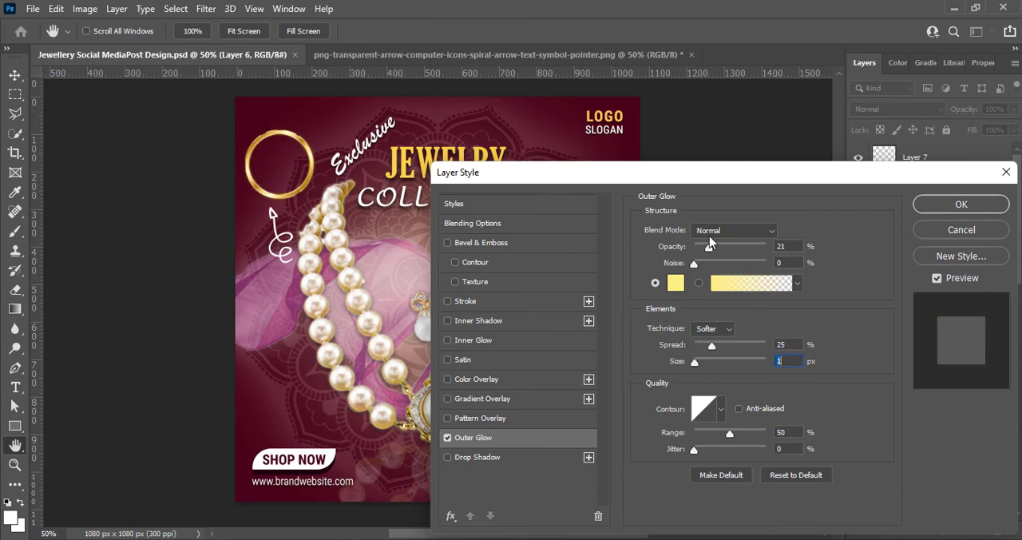
{"action": "left_click_drag", "start_coordinate": [708, 248], "coordinate": [729, 249]}
{"action": "left_click_drag", "start_coordinate": [694, 364], "coordinate": [703, 346]}
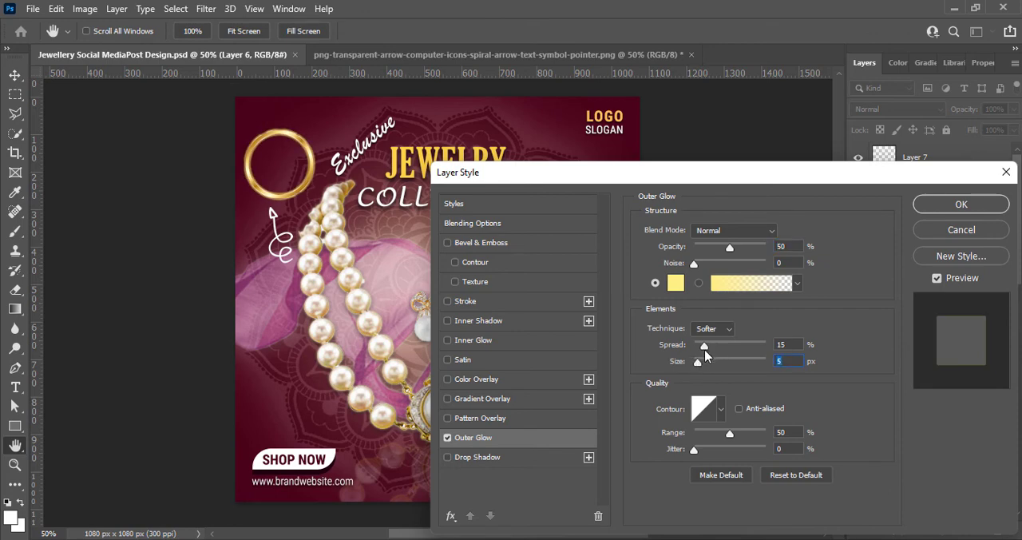
{"action": "left_click", "coordinate": [931, 206]}
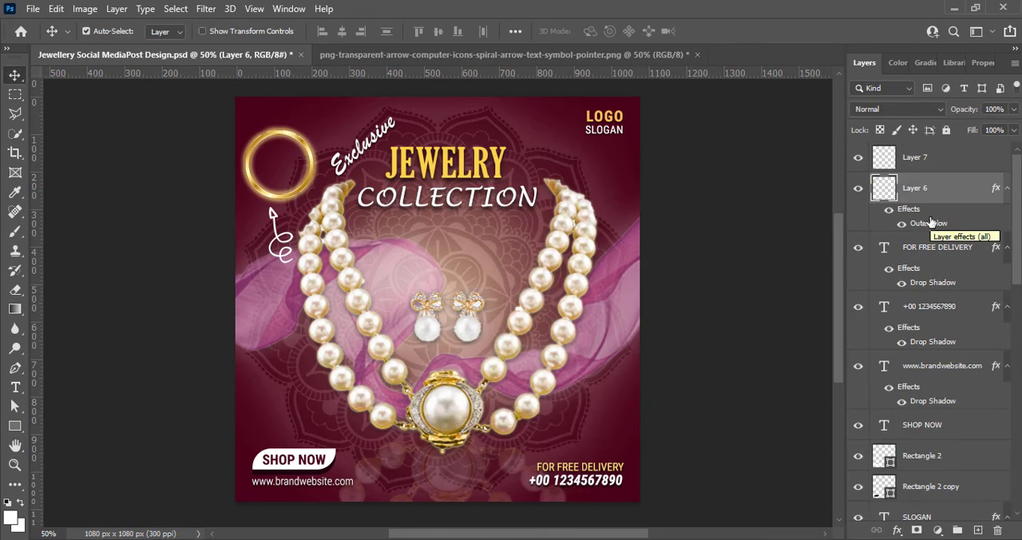
Rasterize the ring's layer style and softly erase the ring's lower-right section with a 25 px eraser
{"action": "right_click", "coordinate": [893, 185]}
{"action": "left_click", "coordinate": [817, 243]}
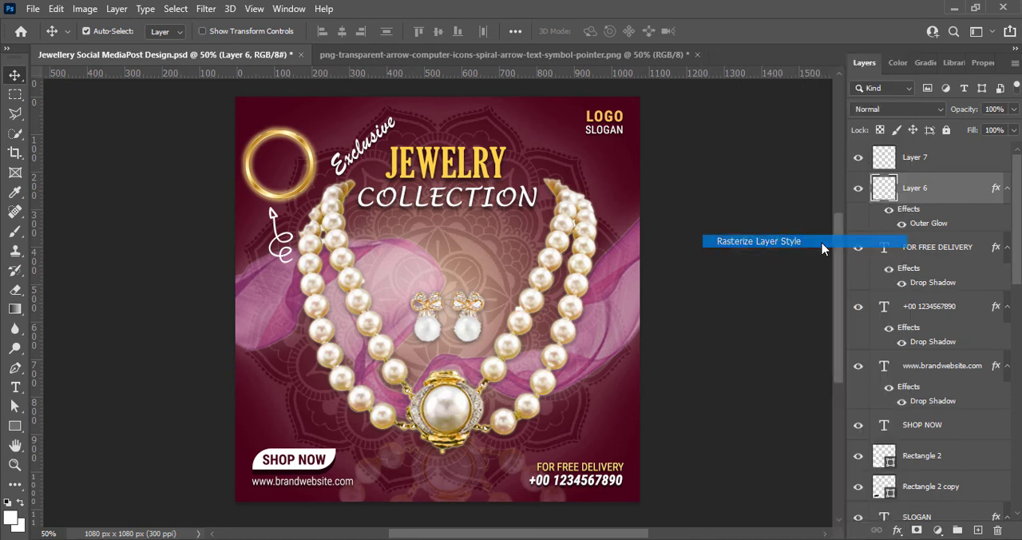
{"action": "left_click", "coordinate": [15, 289]}
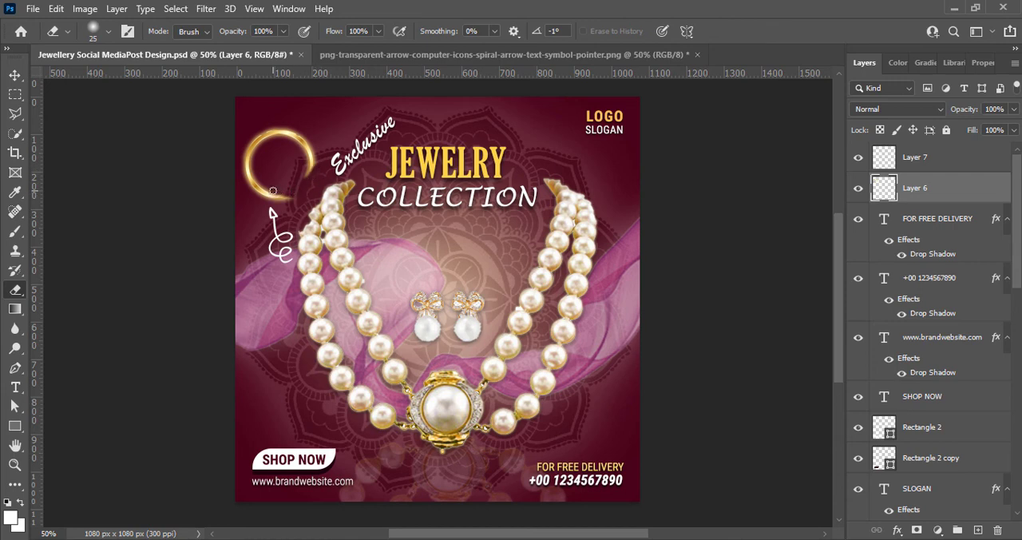
Rotate the open gold ring clockwise so its gap sits at the lower left
{"action": "left_click", "coordinate": [15, 75]}
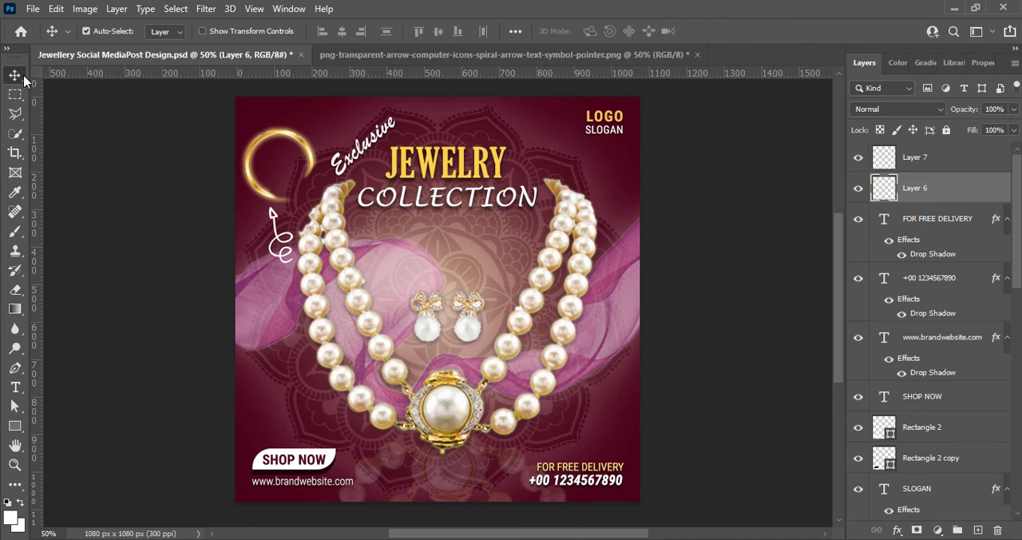
{"action": "key", "text": "ctrl+t"}
{"action": "left_click_drag", "start_coordinate": [334, 201], "coordinate": [262, 229]}
{"action": "key", "text": "Return"}
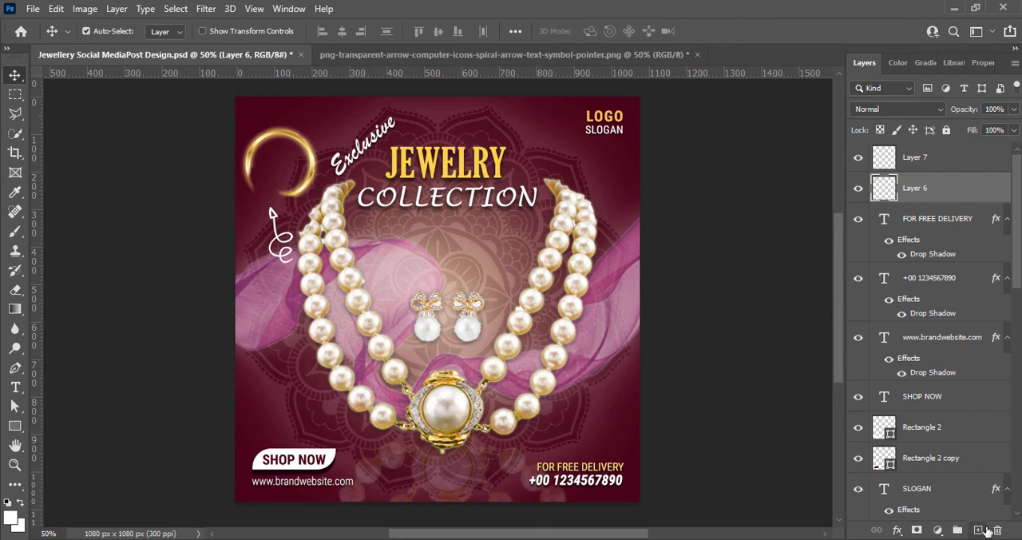
Add white two-line text reading "50%" and "OFF" inside the gold ring
{"action": "key", "text": "t"}
{"action": "left_click", "coordinate": [270, 168]}
{"action": "type", "text": "50"}
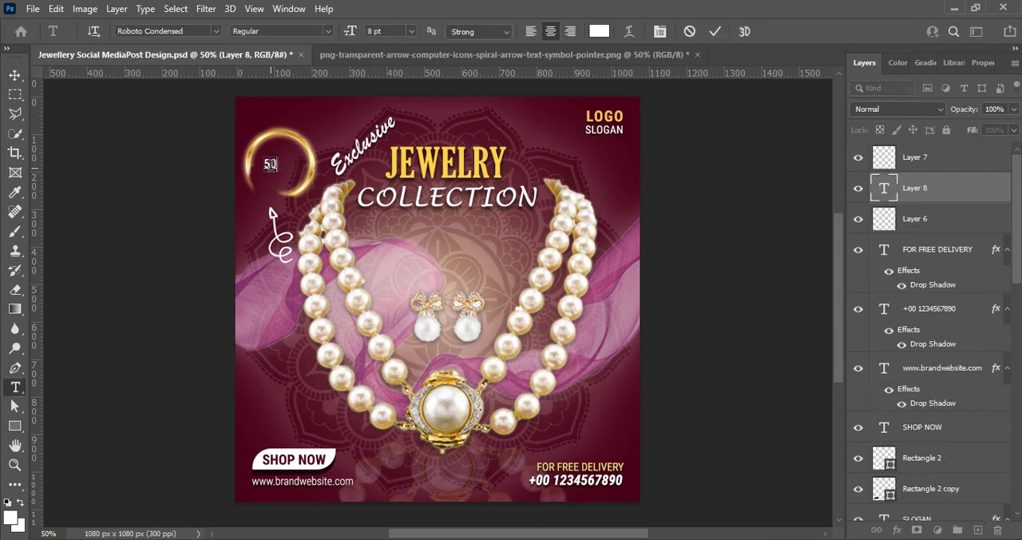
Set "50%" to 14 pt Bold and centre the two-line text inside the gold ring
{"action": "left_click_drag", "start_coordinate": [260, 164], "coordinate": [281, 164]}
{"action": "left_click", "coordinate": [412, 31]}
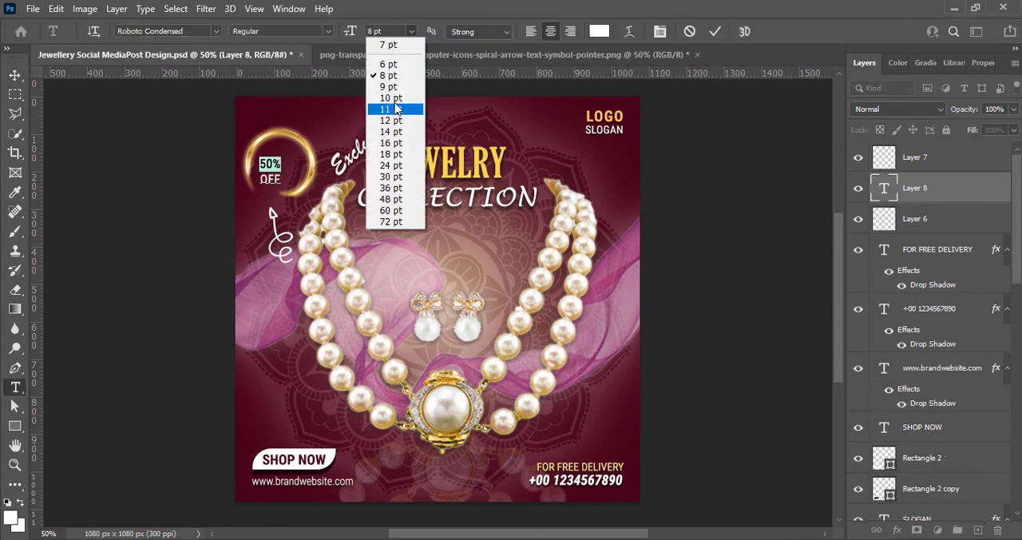
{"action": "left_click", "coordinate": [388, 120]}
{"action": "left_click", "coordinate": [280, 31]}
{"action": "left_click", "coordinate": [320, 95]}
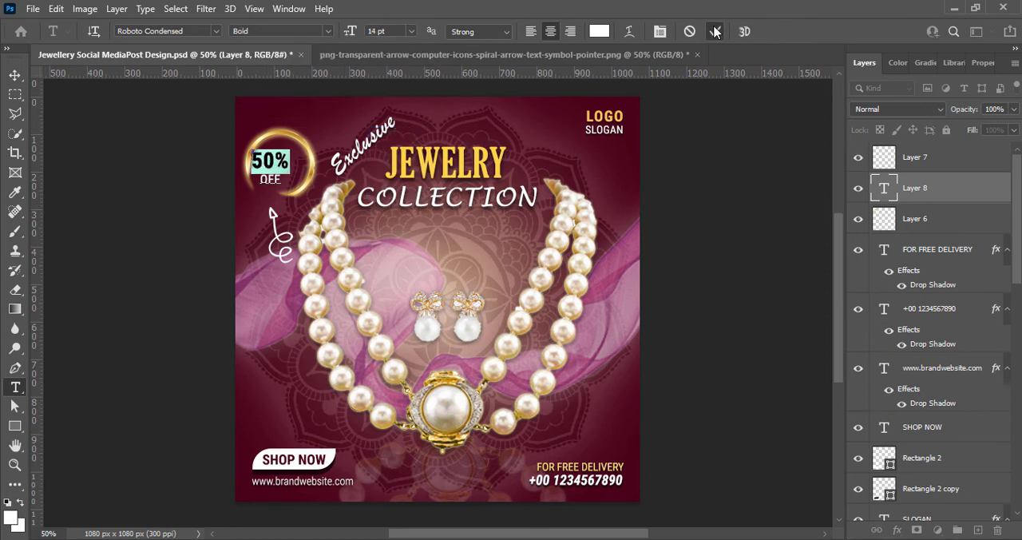
{"action": "left_click", "coordinate": [715, 31]}
{"action": "key", "text": "v"}
{"action": "left_click_drag", "start_coordinate": [279, 165], "coordinate": [288, 160]}
Restyle the word "OFF" in the discount text as Bold Italic
{"action": "key", "text": "t"}
{"action": "left_click_drag", "start_coordinate": [270, 177], "coordinate": [312, 172]}
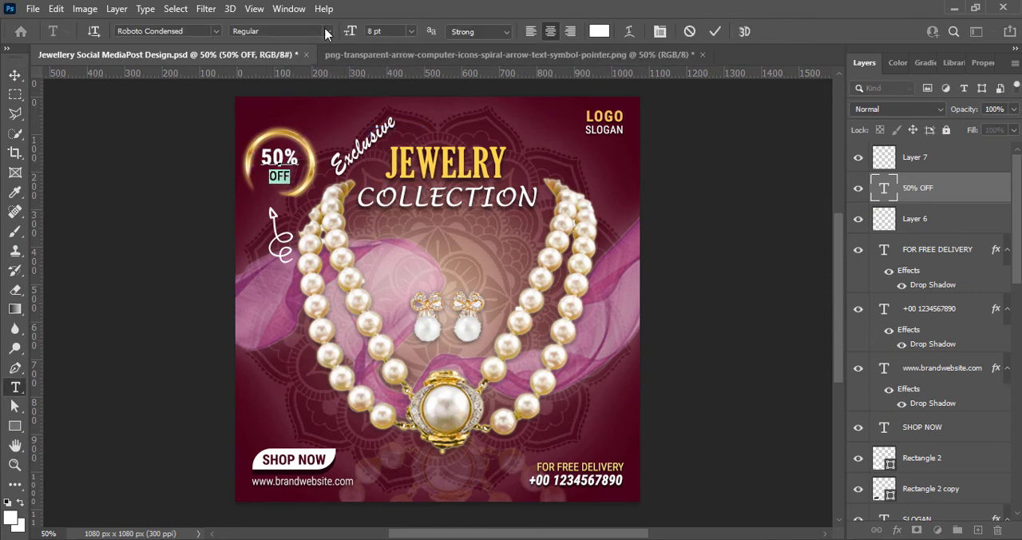
{"action": "left_click", "coordinate": [411, 32]}
{"action": "left_click", "coordinate": [390, 77]}
{"action": "left_click", "coordinate": [280, 31]}
{"action": "left_click", "coordinate": [264, 105]}
{"action": "left_click", "coordinate": [715, 31]}
{"action": "key", "text": "v"}
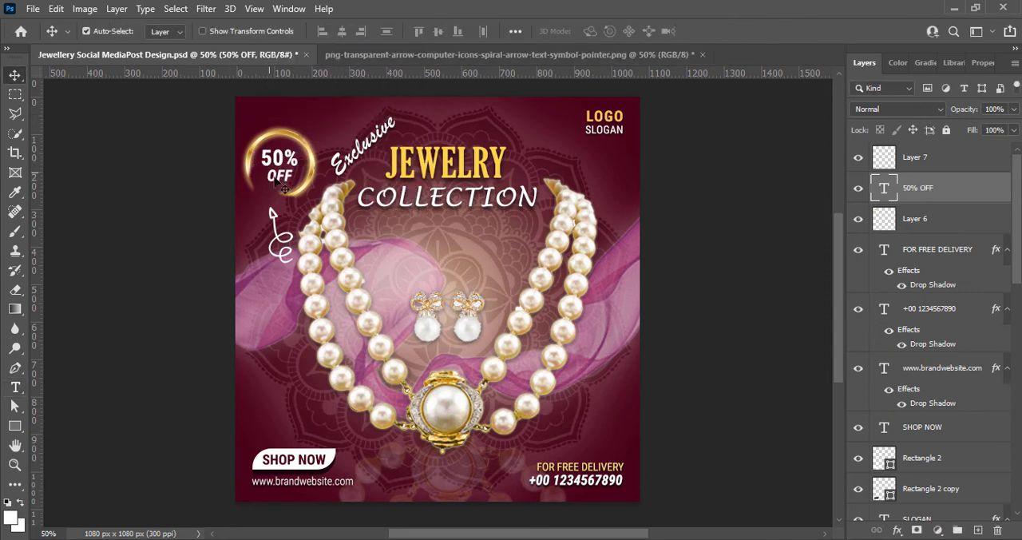
Rotate the "50% OFF" text slightly counterclockwise inside the ring
{"action": "key", "text": "ctrl+t"}
{"action": "left_click_drag", "start_coordinate": [305, 192], "coordinate": [315, 181]}
{"action": "left_click", "coordinate": [742, 32]}
{"action": "left_click", "coordinate": [743, 216]}
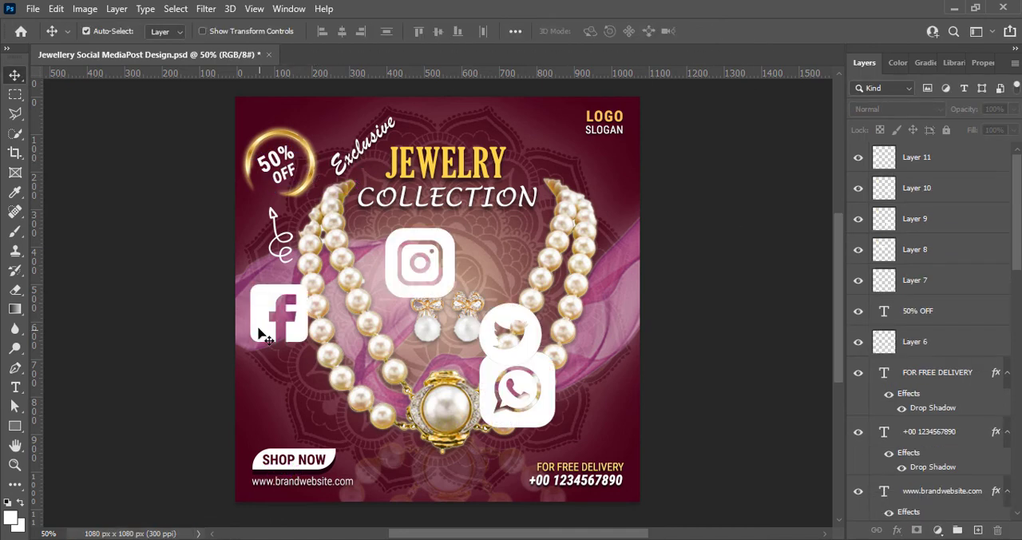
Move the white Facebook icon to the canvas's lower edge, right of the website address, and shrink it to small icon size
{"action": "key", "text": "ctrl+t"}
{"action": "left_click_drag", "start_coordinate": [267, 331], "coordinate": [414, 471]}
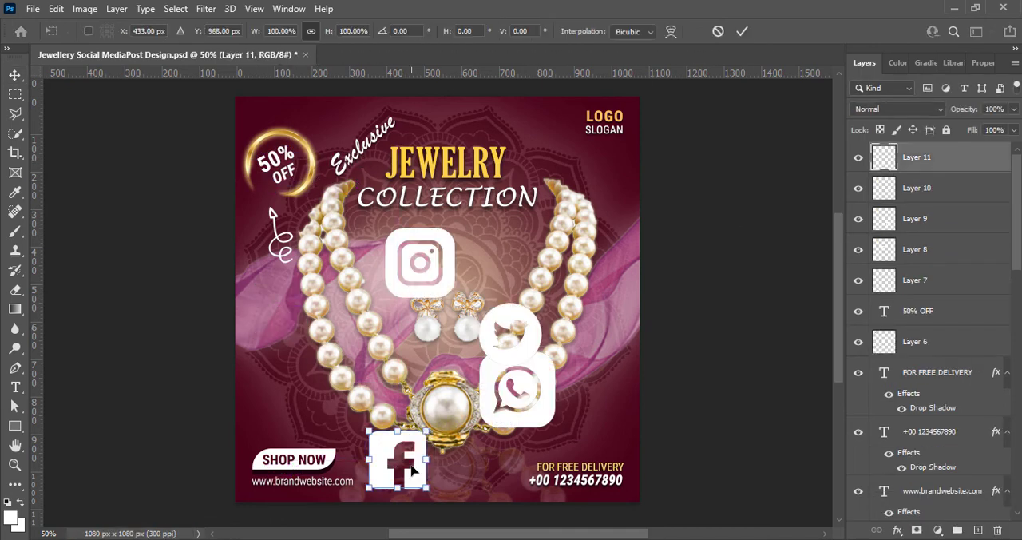
{"action": "left_click_drag", "start_coordinate": [428, 432], "coordinate": [392, 472]}
{"action": "key", "text": "Return"}
{"action": "key", "text": "ctrl+t"}
{"action": "left_click", "coordinate": [742, 32]}
{"action": "left_click", "coordinate": [402, 263]}
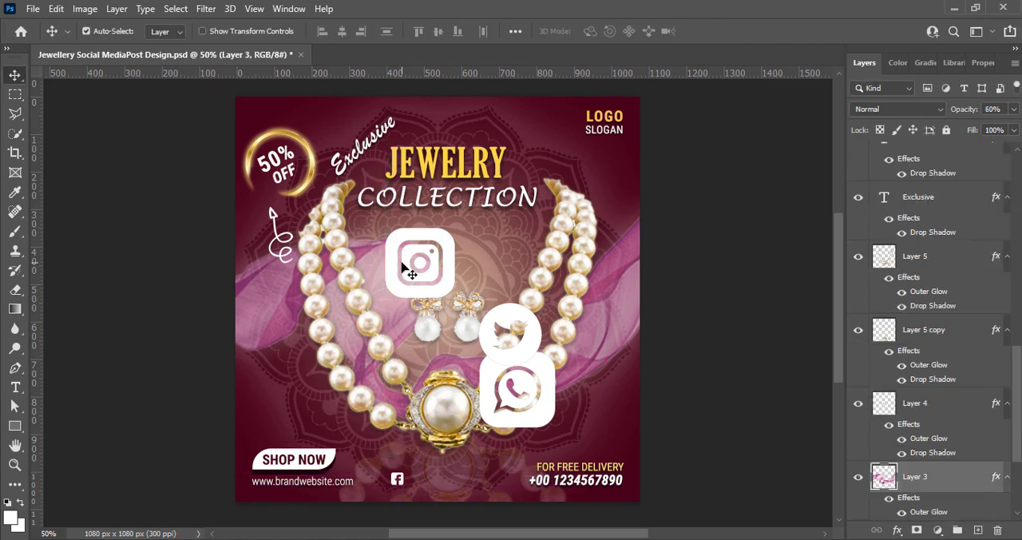
{"action": "key", "text": "ctrl+t"}
{"action": "key", "text": "Escape"}
Scale the white Instagram icon down to match the Facebook icon and place it just to its right
{"action": "left_click", "coordinate": [447, 242]}
{"action": "key", "text": "ctrl+t"}
{"action": "left_click_drag", "start_coordinate": [454, 229], "coordinate": [422, 477]}
{"action": "left_click", "coordinate": [742, 32]}
{"action": "key", "text": "ctrl+z"}
Nudge the small white Instagram icon upward until it lines up with the Facebook icon
{"action": "scroll", "coordinate": [966, 227], "scroll_direction": "up", "scroll_amount": 10}
{"action": "left_click", "coordinate": [941, 159]}
{"action": "key", "text": "Up"}
{"action": "left_click", "coordinate": [895, 186]}
{"action": "key", "text": "Up"}
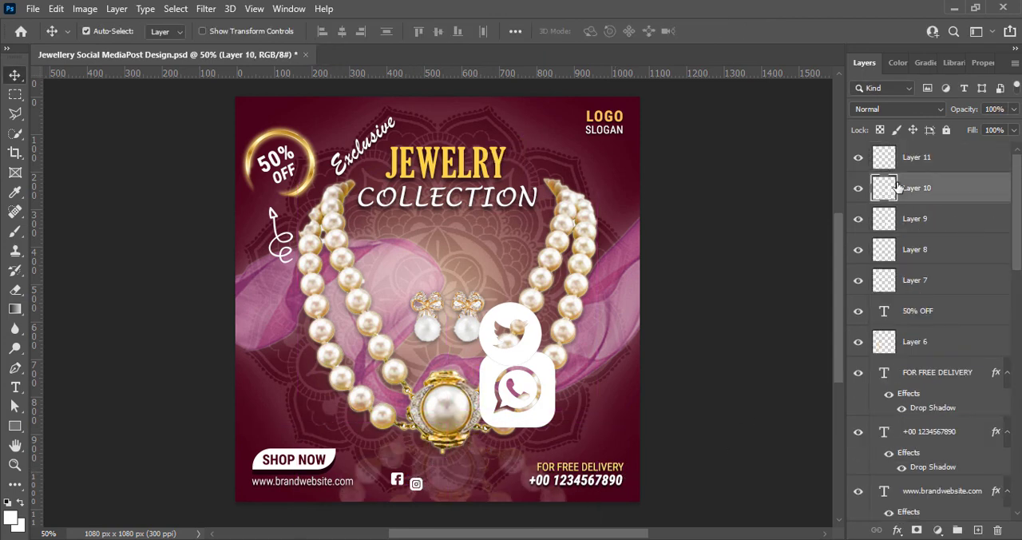
{"action": "left_click", "coordinate": [914, 219]}
{"action": "left_click", "coordinate": [929, 248]}
{"action": "key", "text": "Up"}
{"action": "key", "text": "Up"}
{"action": "key", "text": "Up"}
{"action": "key", "text": "Up"}
{"action": "key", "text": "Up"}
{"action": "key", "text": "Up"}
{"action": "key", "text": "Up"}
{"action": "key", "text": "Up"}
{"action": "key", "text": "Up"}
{"action": "key", "text": "Up"}
{"action": "key", "text": "Up"}
{"action": "key", "text": "Up"}
{"action": "key", "text": "Up"}
{"action": "key", "text": "Up"}
Scale the white WhatsApp icon down to match the other small social icons and place it just right of the Instagram icon
{"action": "left_click", "coordinate": [504, 447]}
{"action": "left_click", "coordinate": [488, 417]}
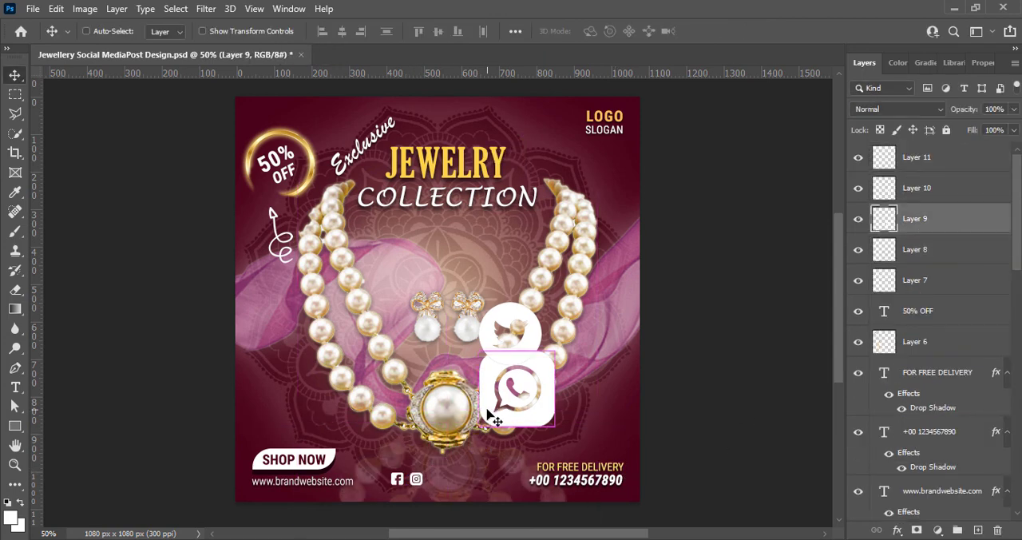
{"action": "key", "text": "ctrl+t"}
{"action": "left_click_drag", "start_coordinate": [555, 352], "coordinate": [510, 397]}
{"action": "left_click_drag", "start_coordinate": [492, 412], "coordinate": [449, 470]}
{"action": "key", "text": "Return"}
Scale the white Twitter icon down to small icon size and place it just right of the WhatsApp icon
{"action": "left_click", "coordinate": [530, 332]}
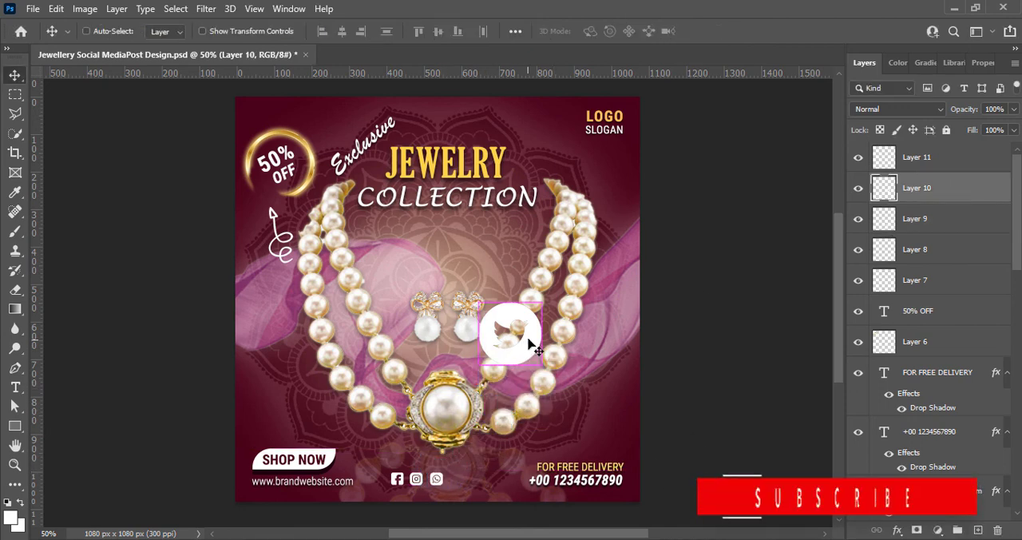
{"action": "key", "text": "ctrl+t"}
{"action": "left_click_drag", "start_coordinate": [510, 303], "coordinate": [511, 335]}
{"action": "left_click_drag", "start_coordinate": [506, 350], "coordinate": [460, 473]}
{"action": "left_click_drag", "start_coordinate": [458, 457], "coordinate": [458, 468]}
{"action": "key", "text": "Return"}
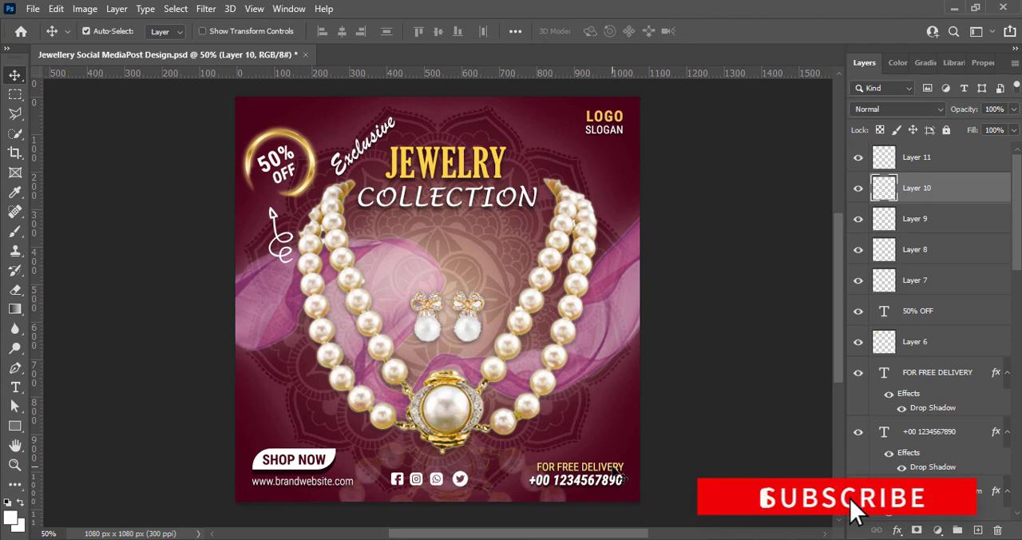
Shrink the Twitter icon slightly so its size matches the other three social icons
{"action": "key", "text": "ctrl+t"}
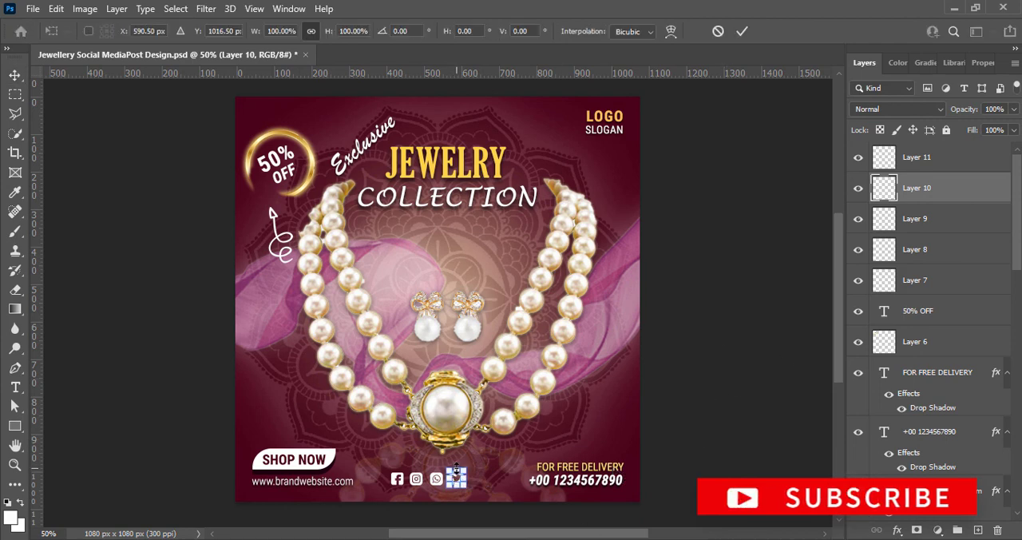
{"action": "left_click_drag", "start_coordinate": [456, 469], "coordinate": [459, 471]}
{"action": "key", "text": "Return"}
{"action": "key", "text": "ctrl+t"}
{"action": "left_click", "coordinate": [742, 31]}
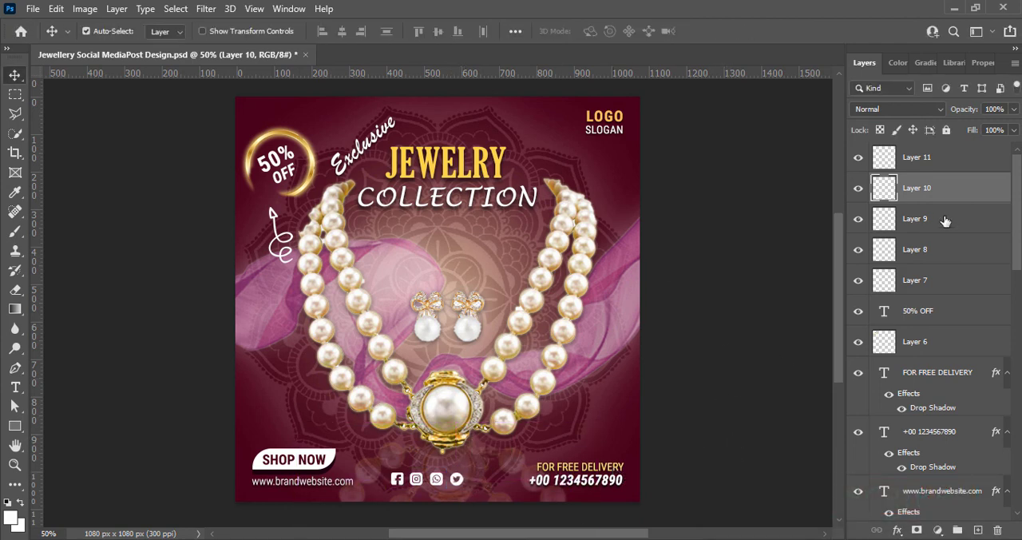
Shift the four social icons right together to centre them between the website address and the phone number, and save the document
{"action": "left_click", "coordinate": [947, 221], "text": "ctrl"}
{"action": "left_click", "coordinate": [946, 250], "text": "ctrl"}
{"action": "left_click", "coordinate": [942, 160], "text": "ctrl"}
{"action": "key", "text": "shift+Right"}
{"action": "key", "text": "shift+Right"}
{"action": "key", "text": "shift+Right"}
{"action": "key", "text": "shift+Right"}
{"action": "key", "text": "shift+Right"}
{"action": "left_click", "coordinate": [695, 343]}
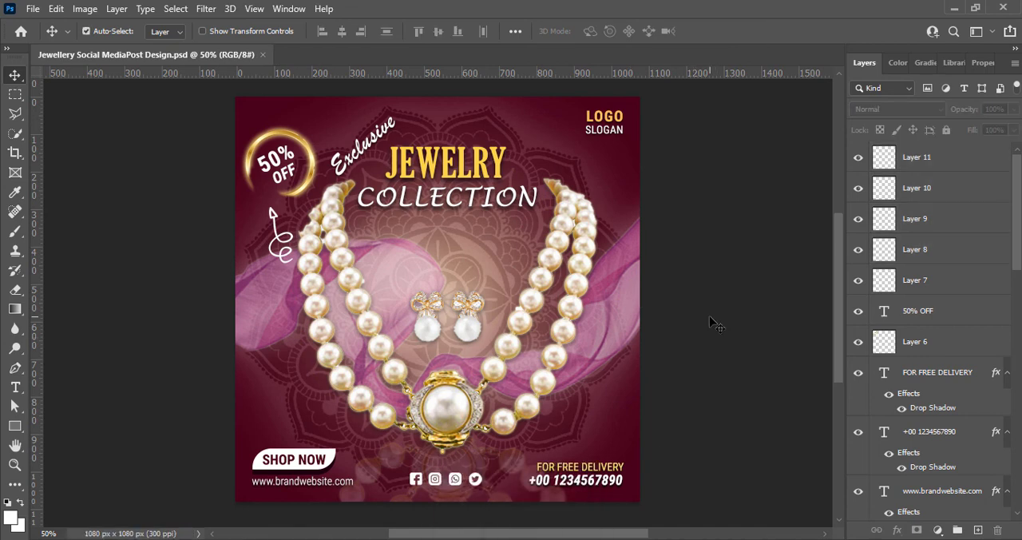
{"action": "scroll", "coordinate": [433, 256], "scroll_direction": "down", "scroll_amount": 3}
{"action": "scroll", "coordinate": [433, 255], "scroll_direction": "up", "scroll_amount": 3}
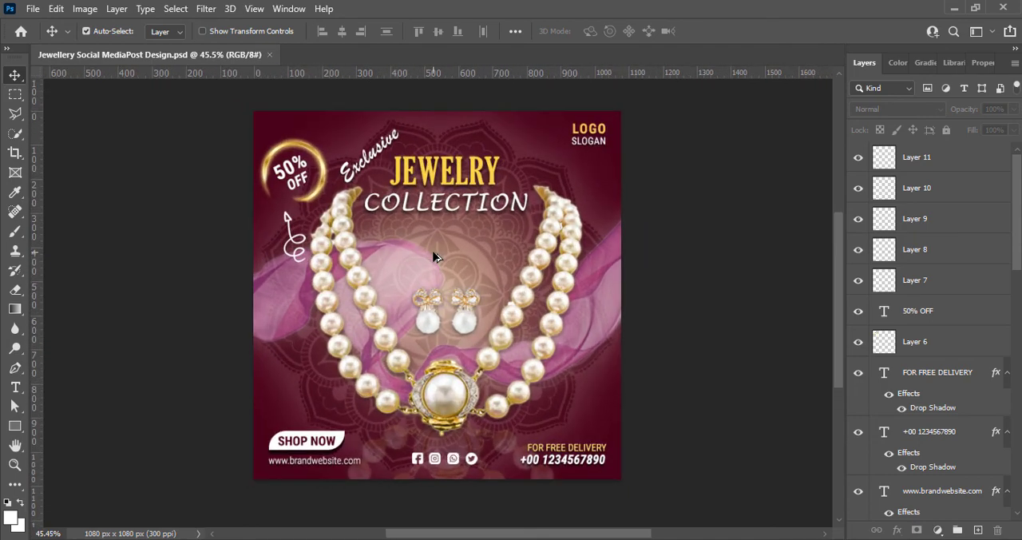
{"action": "scroll", "coordinate": [434, 256], "scroll_direction": "up", "scroll_amount": 1}
{"action": "scroll", "coordinate": [434, 255], "scroll_direction": "down", "scroll_amount": 4}
{"action": "scroll", "coordinate": [434, 256], "scroll_direction": "up", "scroll_amount": 1}
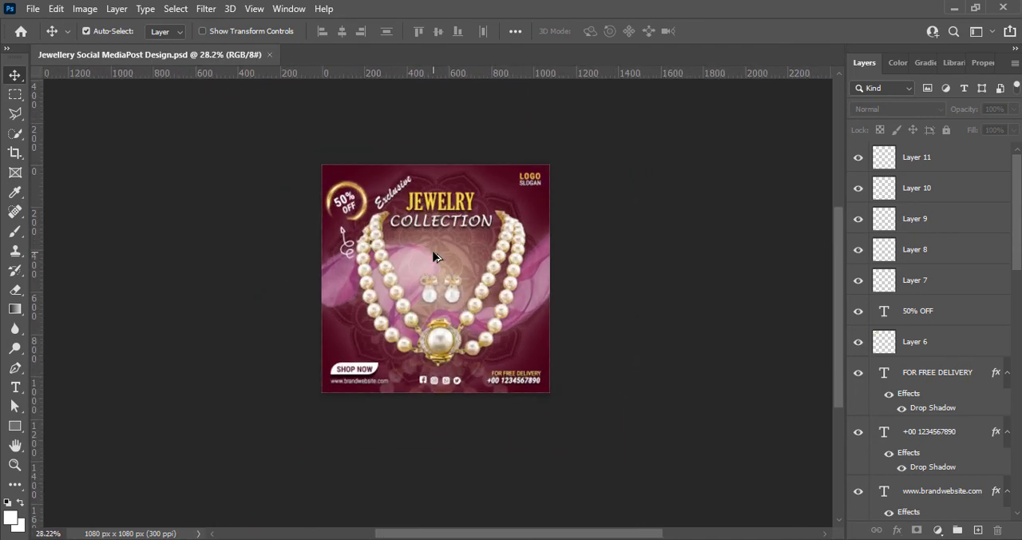
{"action": "scroll", "coordinate": [434, 255], "scroll_direction": "up", "scroll_amount": 3}
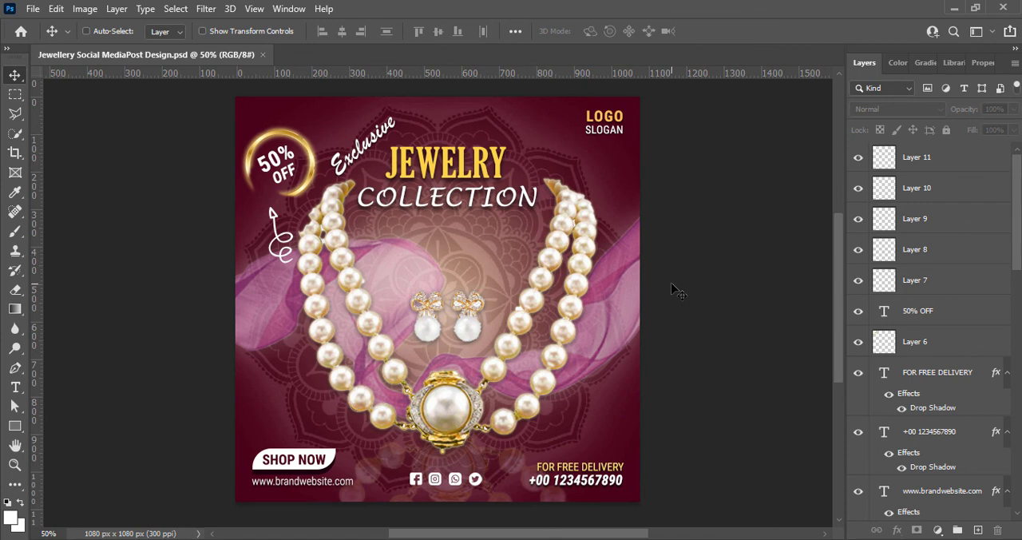